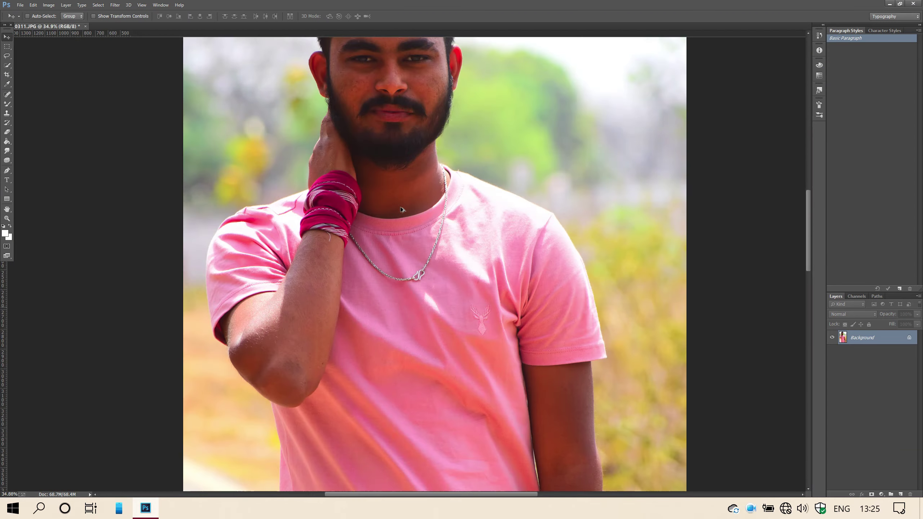
Step: Duplicate the background layer and apply an image adjustment to the copy
key("ctrl+j")
left_click(48, 4)
mouse_move(62, 33)
left_click(243, 264)
left_click_drag(672, 96, 663, 98)
key("Return")
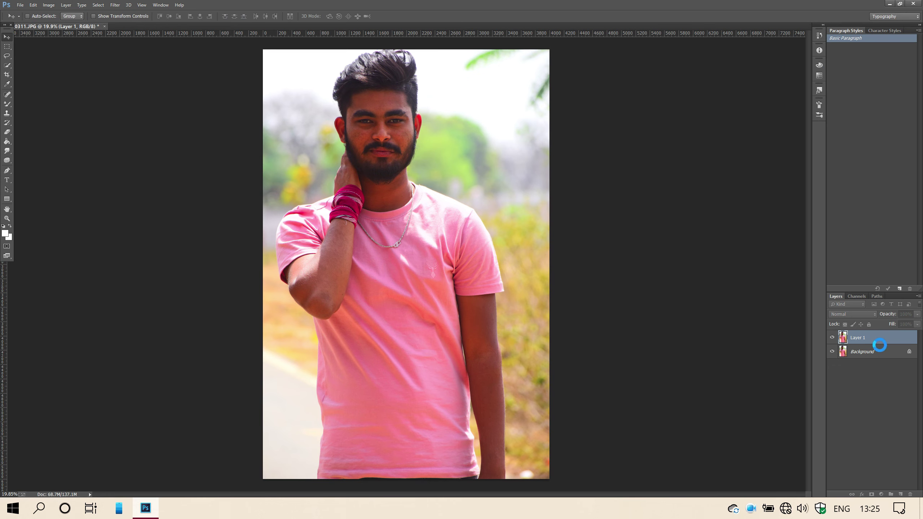
right_click(879, 338)
left_click(622, 417)
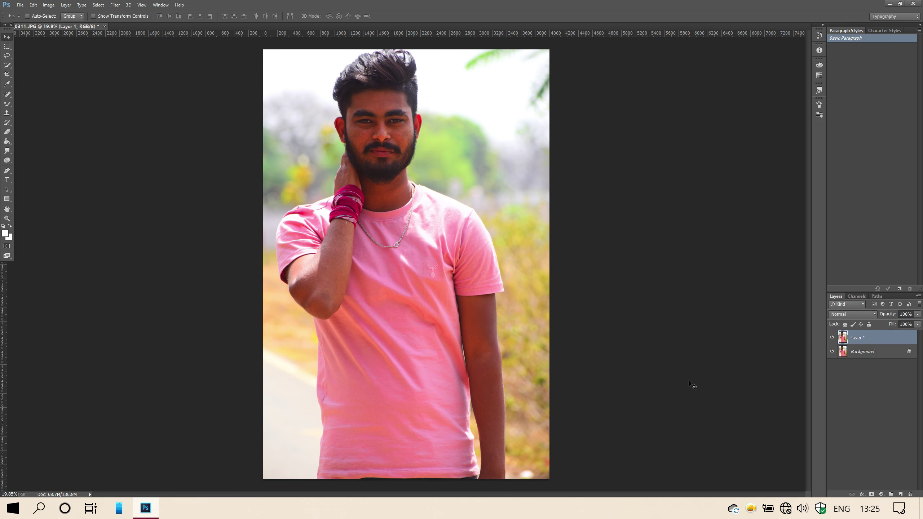
Step: Start a Pen tool path at the shirt's lower-left hem and trace the shirt's edge up to the first crease
left_click(7, 170)
scroll(355, 449, "up", 3)
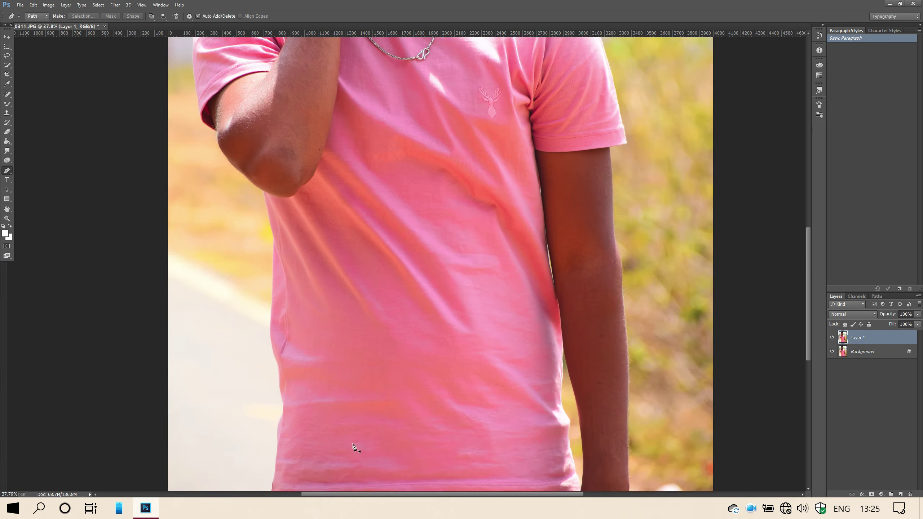
scroll(353, 447, "down", 5)
scroll(248, 293, "up", 2)
scroll(248, 294, "up", 4)
left_click(270, 307)
left_click(269, 277)
left_click(282, 185)
scroll(279, 192, "up", 2)
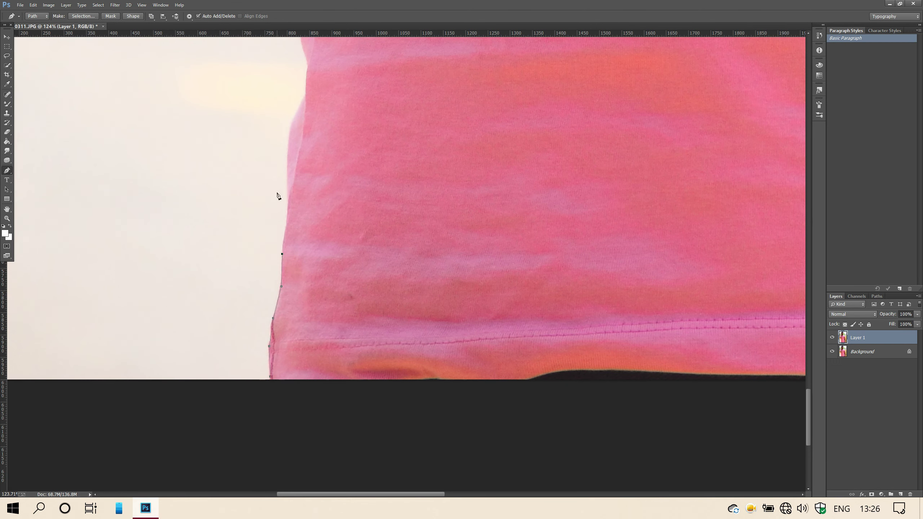
left_click(299, 109)
scroll(301, 113, "up", 4)
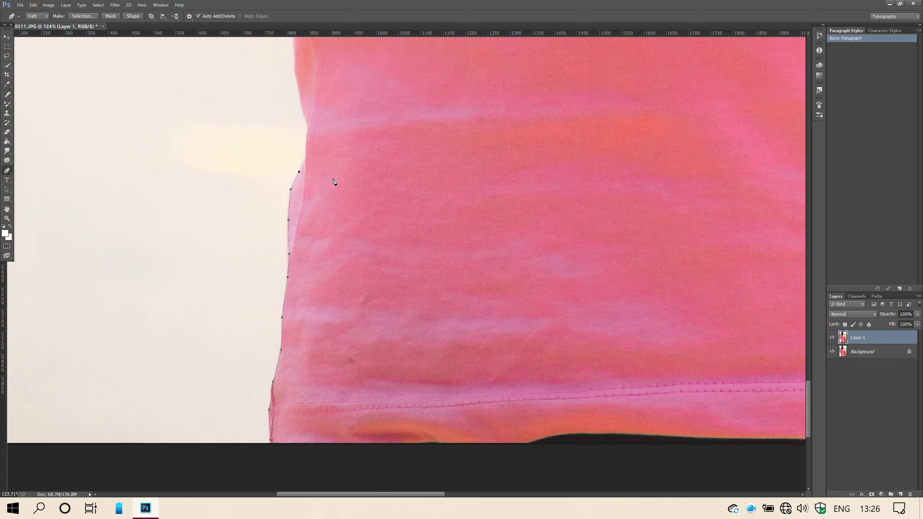
Step: Continue the path up the shirt's left side, following the waist folds toward the area below the elbow
left_click(309, 199)
left_click(300, 170)
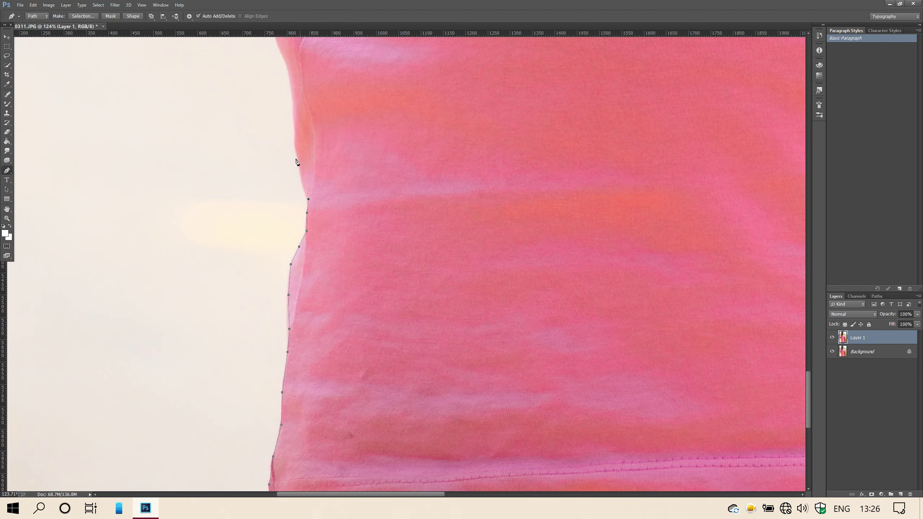
scroll(294, 198, "up", 2)
left_click(288, 135)
scroll(288, 135, "up", 3)
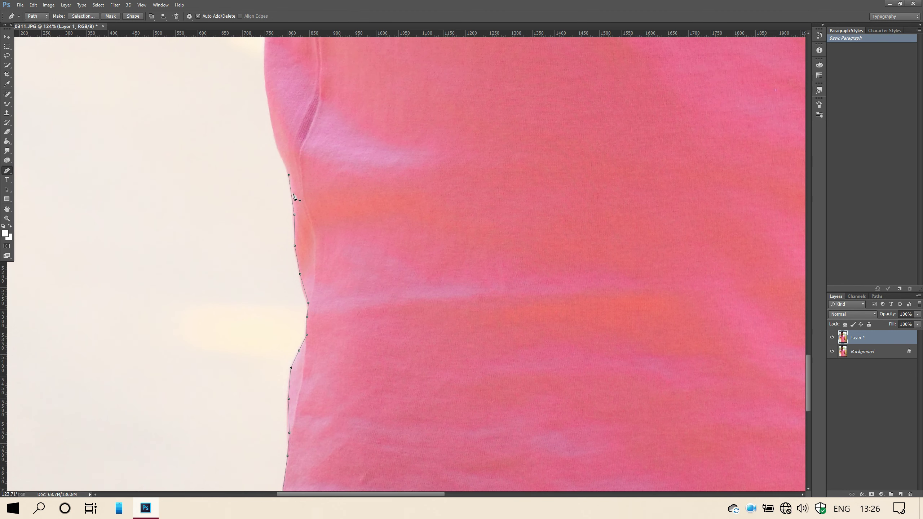
left_click(279, 213)
left_click(265, 140)
scroll(266, 142, "up", 4)
left_click(267, 214)
scroll(268, 213, "up", 2)
left_click(274, 186)
scroll(274, 182, "up", 5)
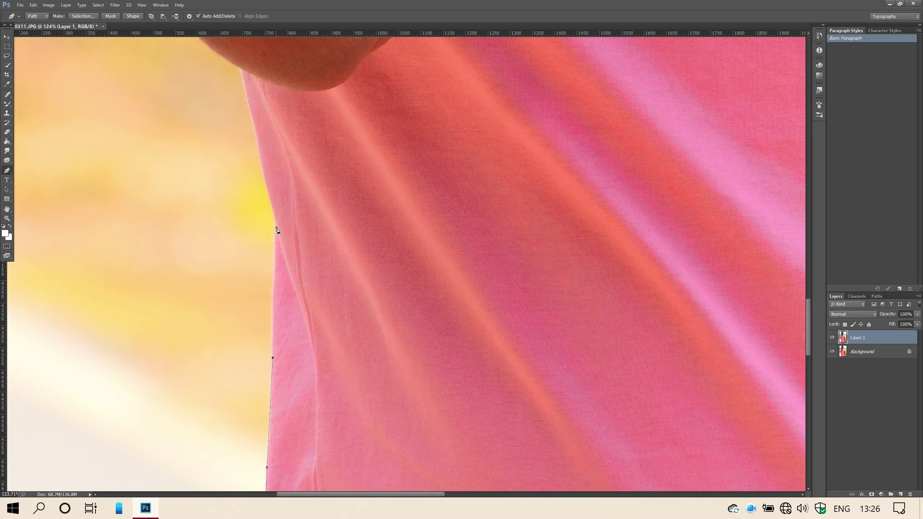
Step: Trace the remaining upper part of the shirt's left side until it meets the underside of the bent elbow
left_click(276, 229)
scroll(269, 211, "up", 1)
scroll(262, 204, "up", 1)
left_click(269, 251)
scroll(257, 218, "up", 1)
left_click(255, 222)
left_click(247, 179)
left_click(242, 155)
scroll(232, 182, "up", 2)
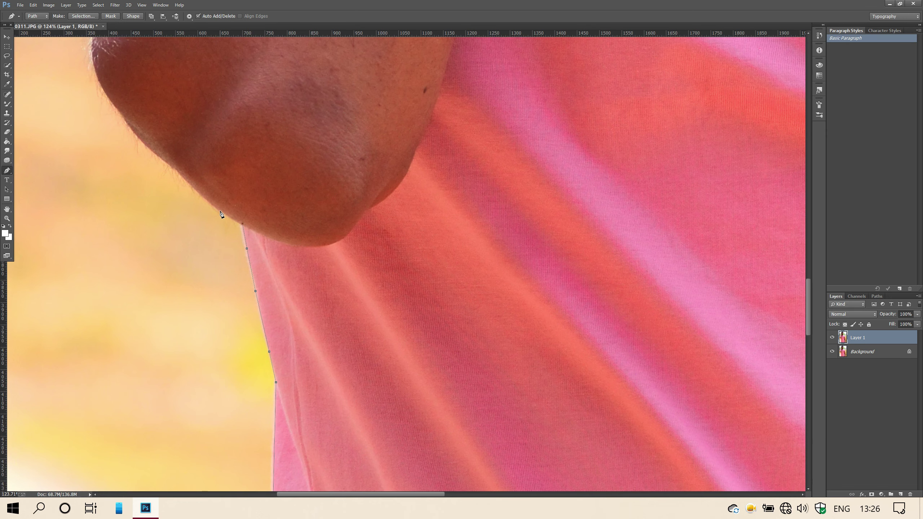
Step: Extend the path around the outer contour of the bent elbow to the lower edge of the sleeve
left_click(167, 163)
scroll(152, 167, "up", 1)
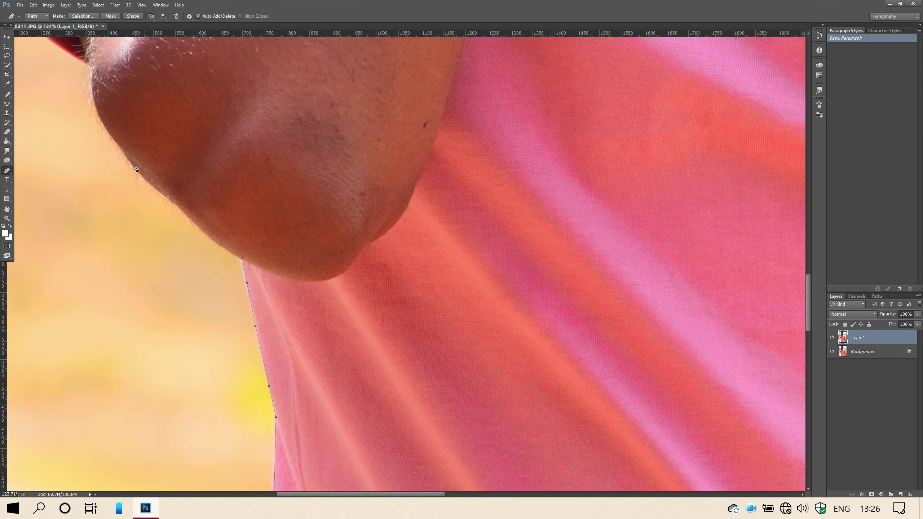
scroll(93, 86, "up", 2)
left_click(95, 162)
left_click(93, 143)
left_click(92, 124)
scroll(62, 102, "left", 3)
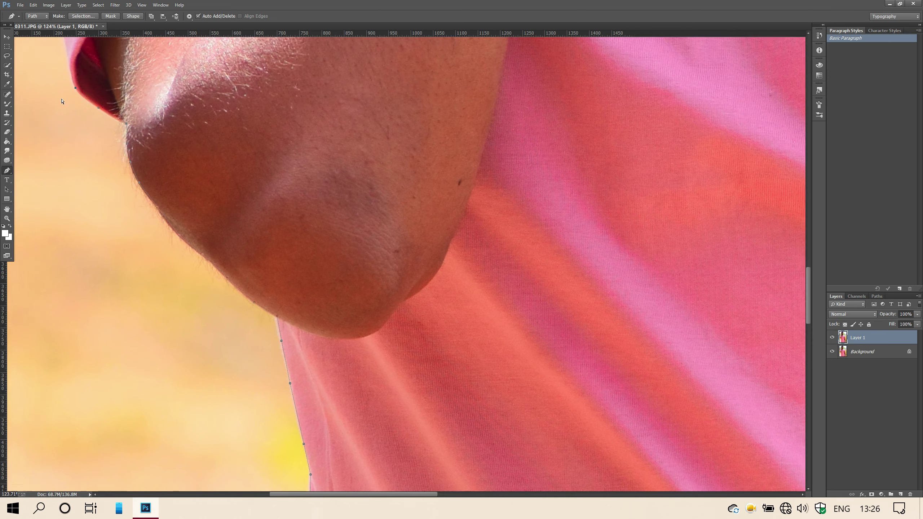
Step: Trace the outer edge of the left sleeve from its cuff to mid-sleeve, undoing misplaced anchor points
scroll(102, 164, "up", 6)
left_click(143, 257)
left_click(134, 204)
left_click(126, 151)
scroll(124, 139, "up", 2)
left_click(122, 137)
scroll(125, 102, "up", 1)
key("ctrl+z")
scroll(125, 222, "up", 1)
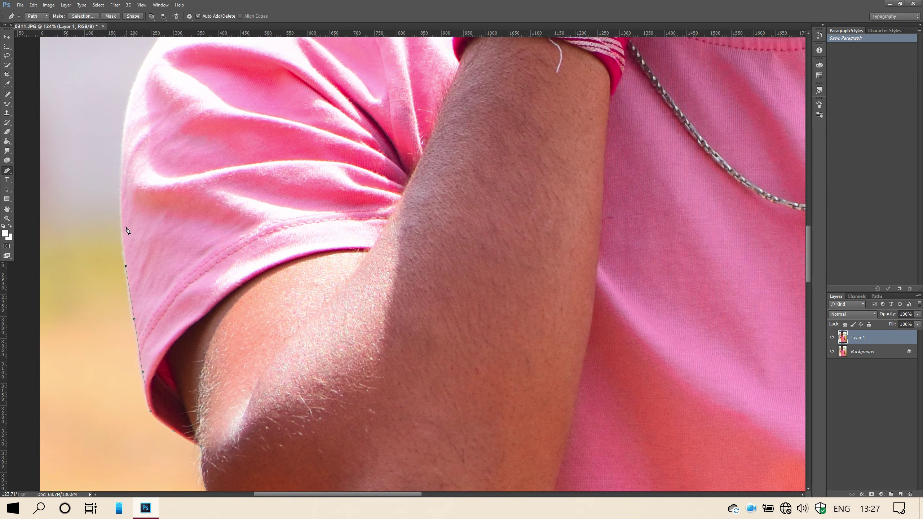
left_click(122, 213)
left_click(123, 136)
scroll(126, 108, "up", 2)
key("ctrl+z")
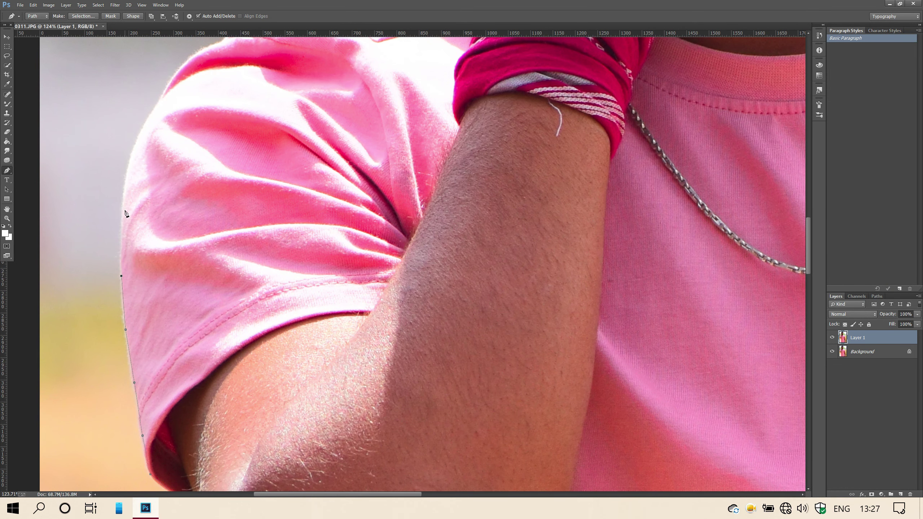
Step: Continue the path from mid-sleeve around the rounded curve of the left shoulder
left_click(123, 215)
left_click(128, 171)
left_click(142, 126)
scroll(156, 125, "up", 1)
scroll(158, 128, "up", 1)
left_click(162, 170)
left_click(223, 118)
left_click(230, 109)
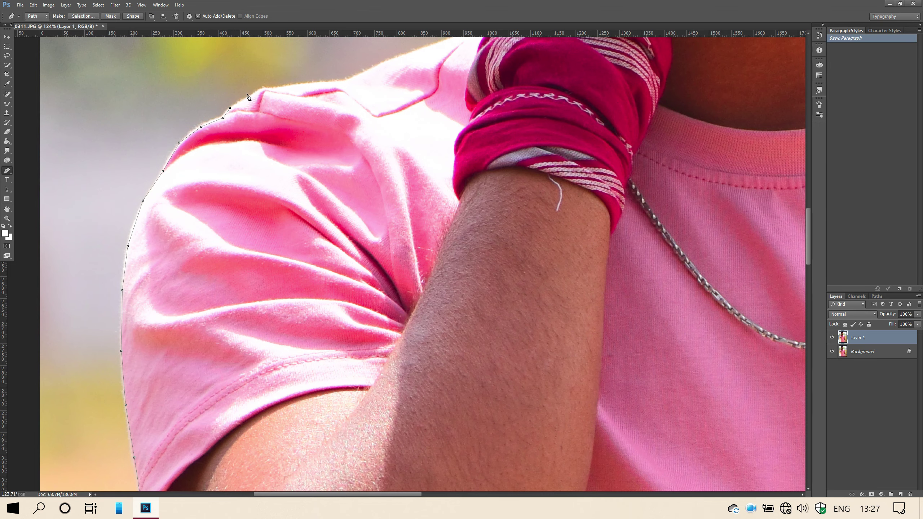
Step: Extend the path along the top of the left shoulder to the wristband and up the raised hand to the beard
left_click(292, 85)
left_click(345, 79)
left_click(366, 72)
scroll(366, 73, "right", 4)
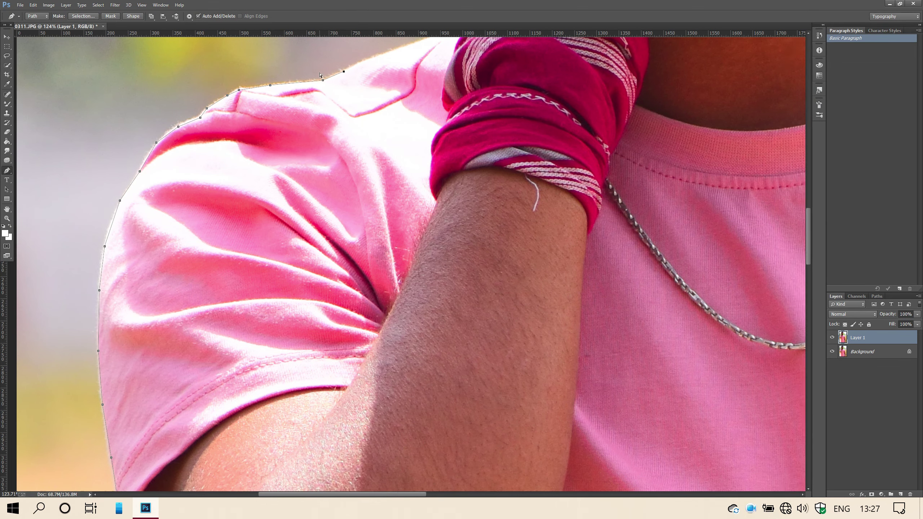
scroll(253, 77, "down", 3)
scroll(253, 76, "up", 5)
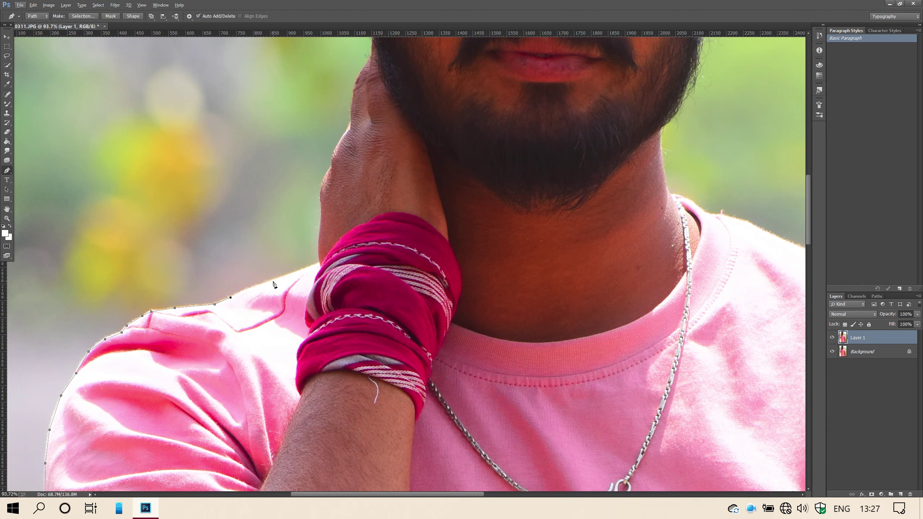
left_click(319, 262)
scroll(360, 112, "up", 1)
scroll(350, 249, "up", 4)
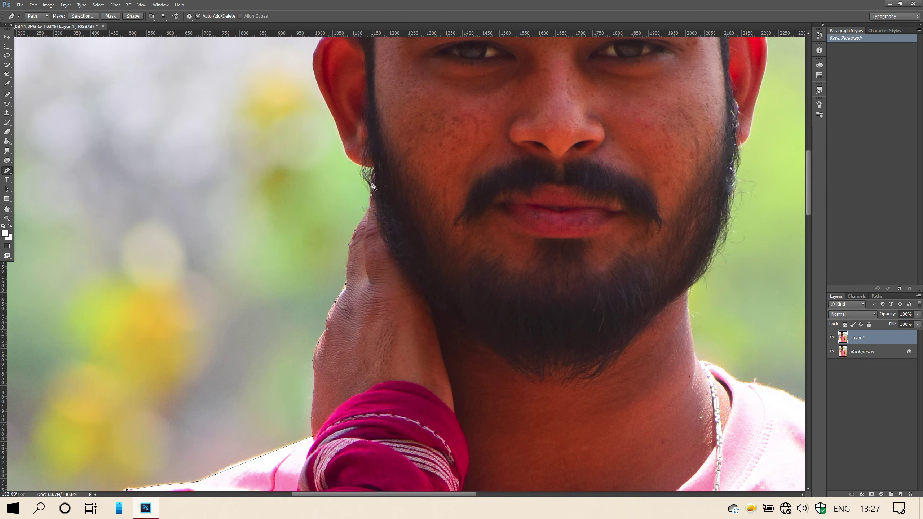
Step: Trace the outer contour of the ear on the raised-hand side up to where it meets the hair
scroll(372, 186, "up", 3)
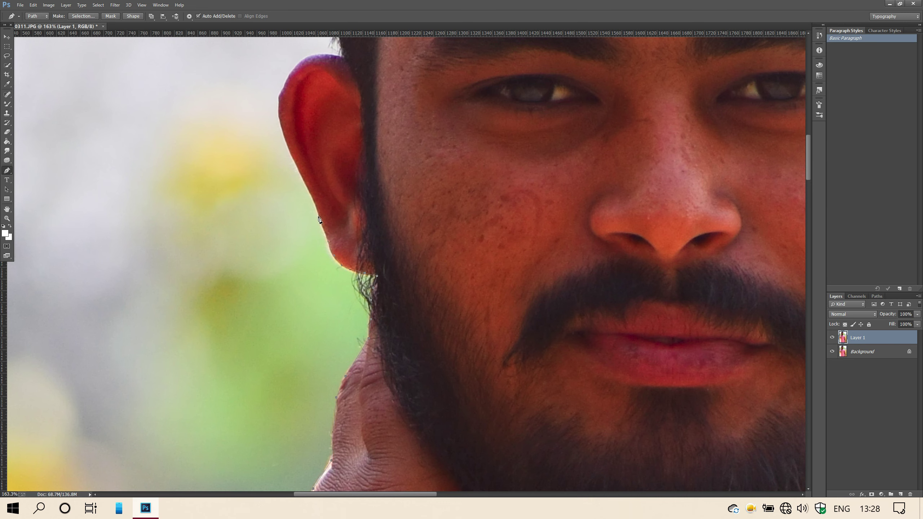
scroll(301, 191, "up", 2)
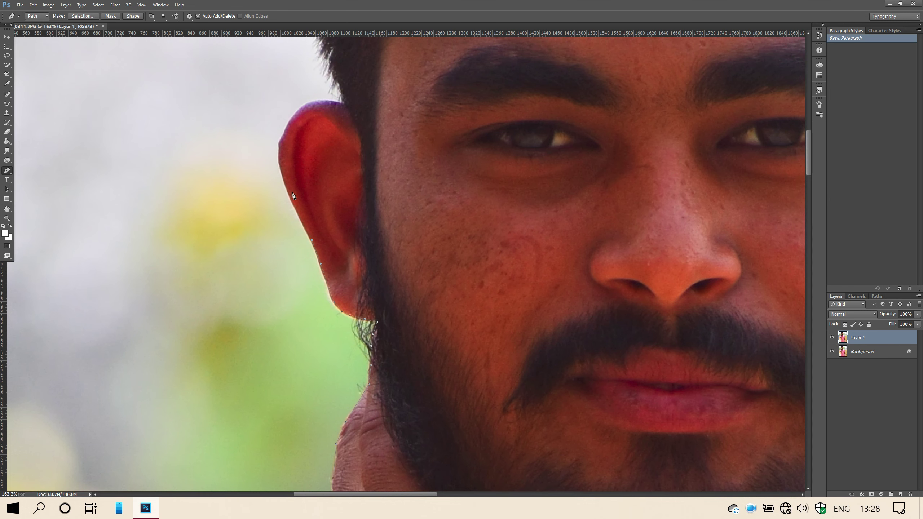
left_click(280, 140)
left_click(287, 124)
left_click(301, 107)
left_click(344, 104)
left_click(341, 92)
Step: Continue the path from the ear up the short side hair and around the outer curls above it
scroll(349, 121, "down", 3)
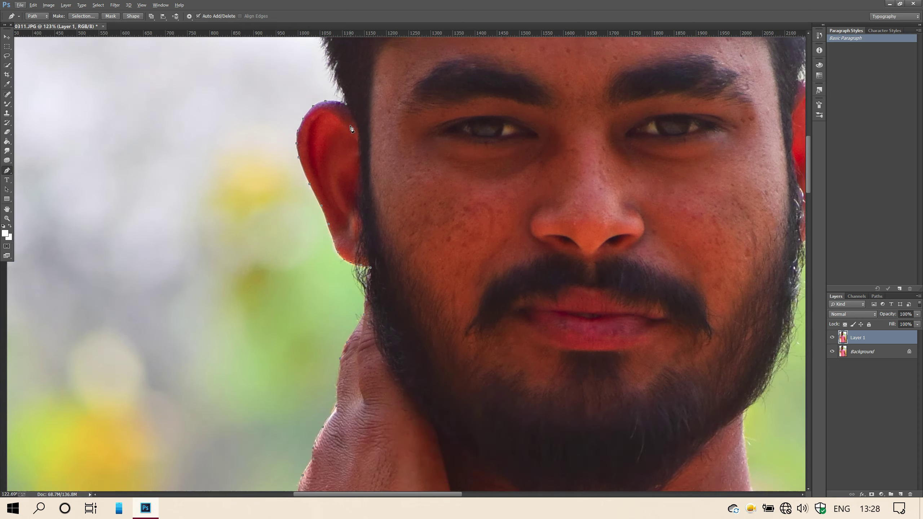
scroll(349, 128, "up", 4)
scroll(347, 141, "right", 4)
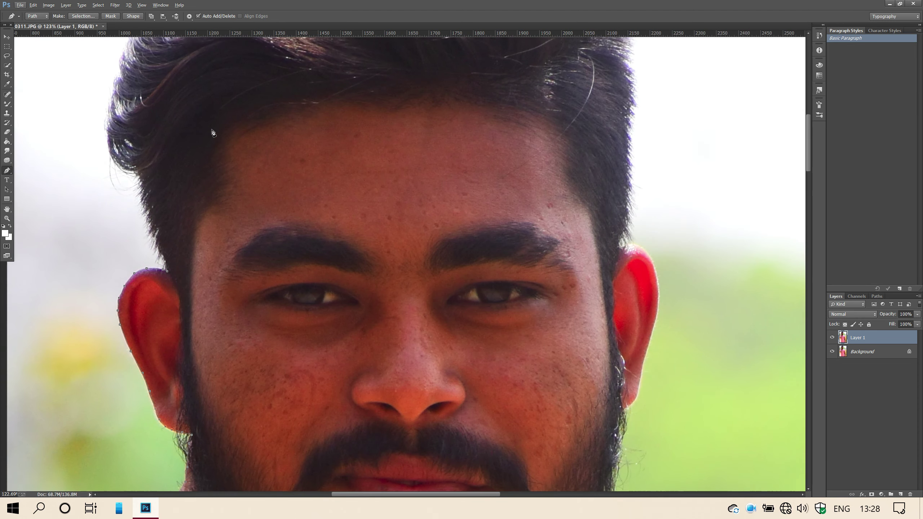
scroll(131, 158, "up", 3)
left_click(166, 279)
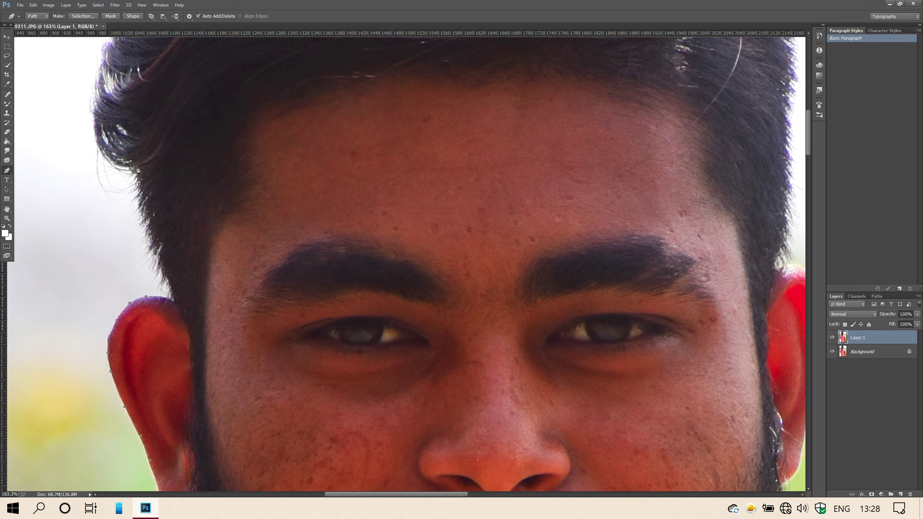
scroll(100, 149, "up", 3)
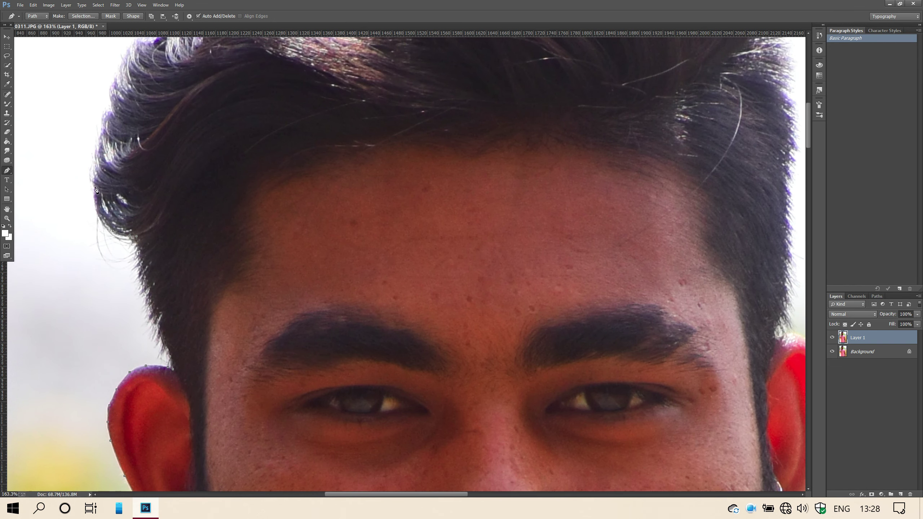
left_click(95, 170)
left_click(96, 152)
left_click(101, 135)
left_click(104, 116)
scroll(105, 116, "up", 3)
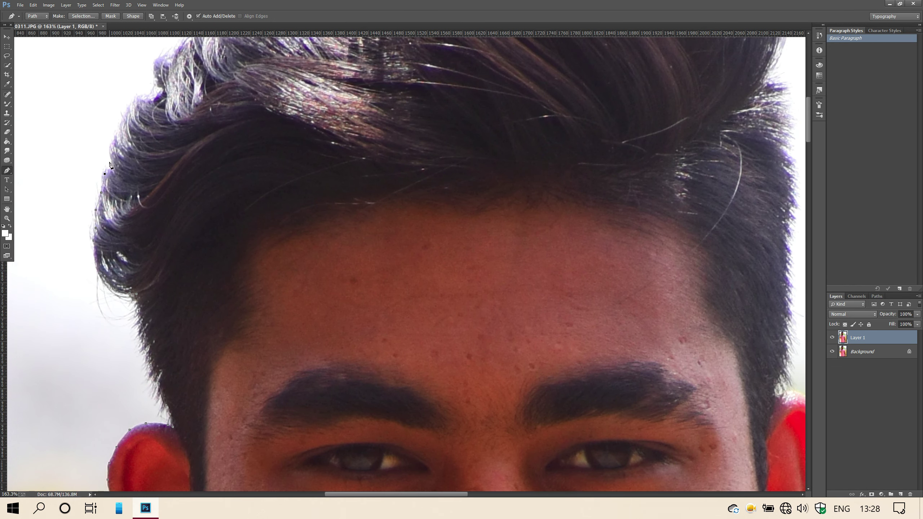
Step: Follow the hair outline from the side curls up the left slope of the hairstyle
left_click(129, 105)
left_click(138, 96)
left_click(154, 58)
scroll(156, 60, "up", 9)
left_click(183, 231)
left_click(190, 216)
left_click(199, 204)
left_click(220, 189)
left_click(243, 178)
left_click(252, 174)
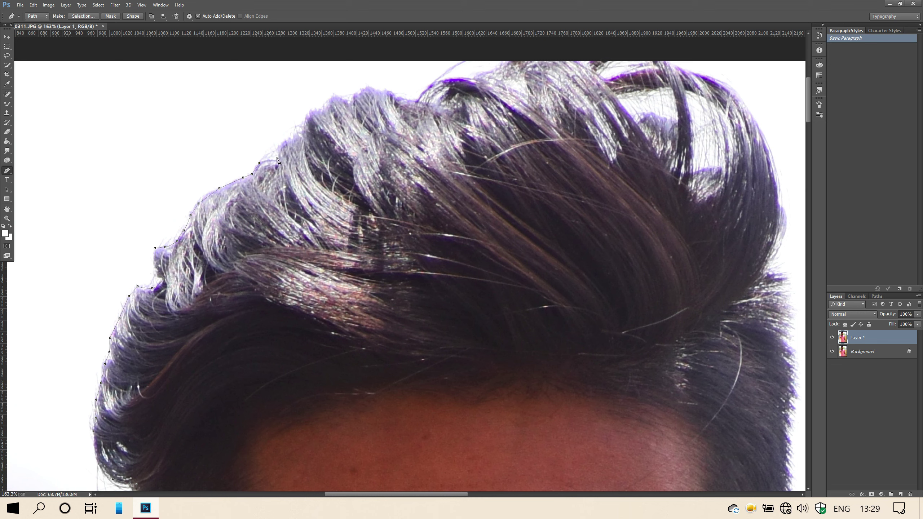
Step: Add anchor points along the upper-left wave of the hair, close to the crown
left_click(293, 136)
left_click(306, 132)
left_click(307, 119)
left_click(353, 102)
left_click(356, 93)
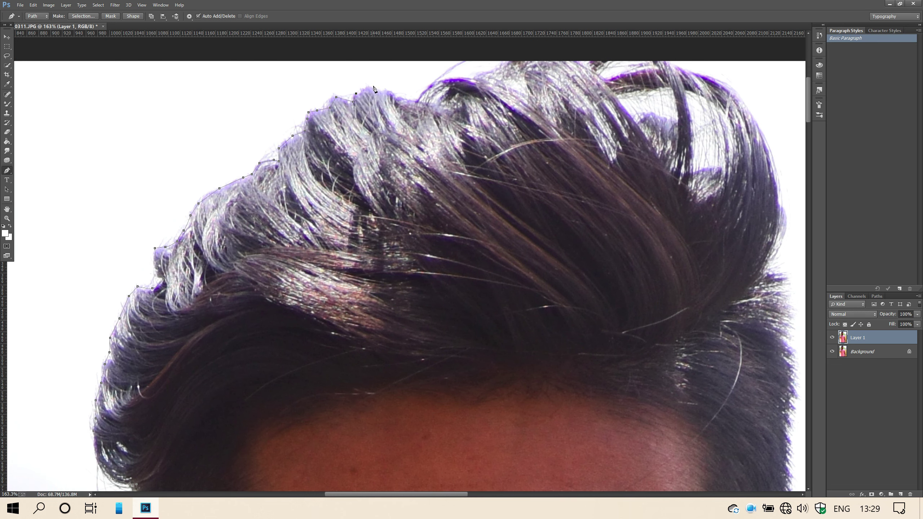
Step: Trace the top of the hair along the photo's upper edge to the start of the right-hand curve
scroll(420, 119, "right", 3)
scroll(419, 119, "up", 1)
left_click(239, 131)
left_click(328, 100)
left_click(343, 94)
left_click(399, 96)
left_click(409, 101)
left_click(419, 92)
left_click(486, 95)
left_click(493, 98)
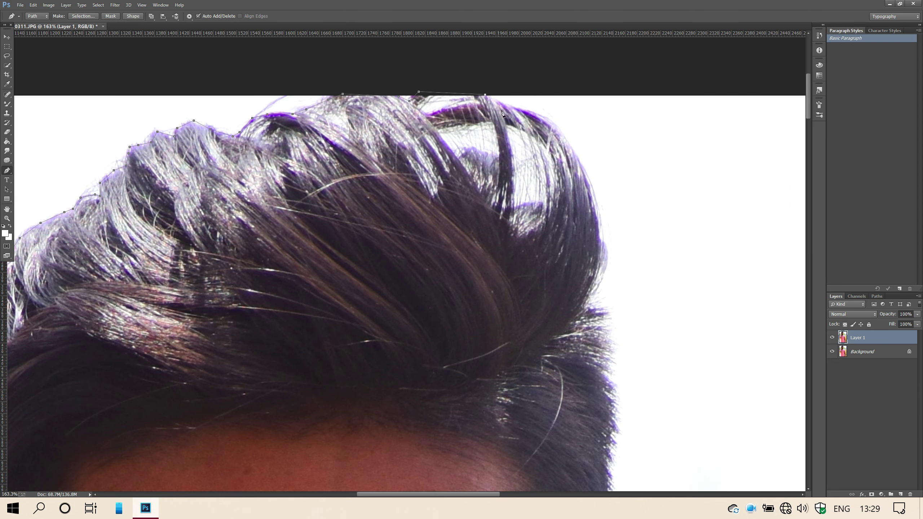
Step: Continue the path around the rounded upper-right volume of the hair and down toward the short side hair
left_click(494, 100)
left_click(508, 104)
left_click(530, 112)
scroll(600, 244, "down", 3)
scroll(582, 232, "right", 3)
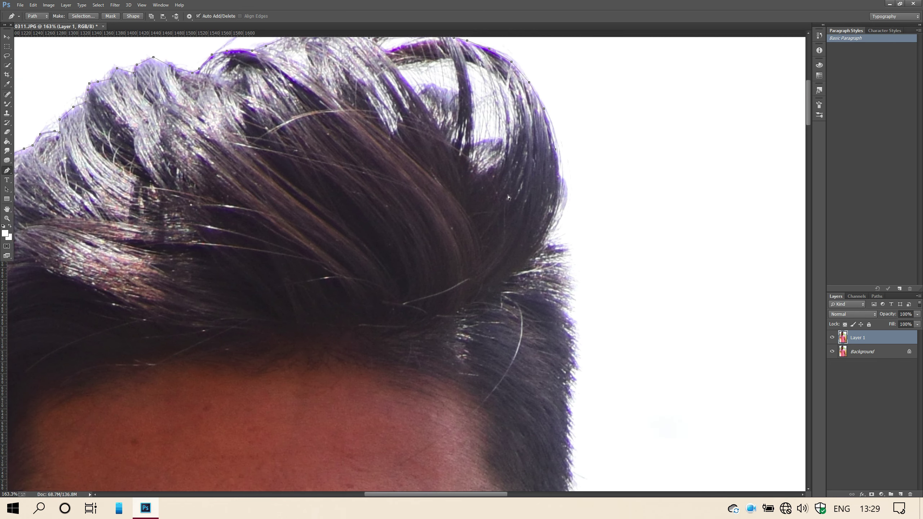
scroll(506, 194, "right", 2)
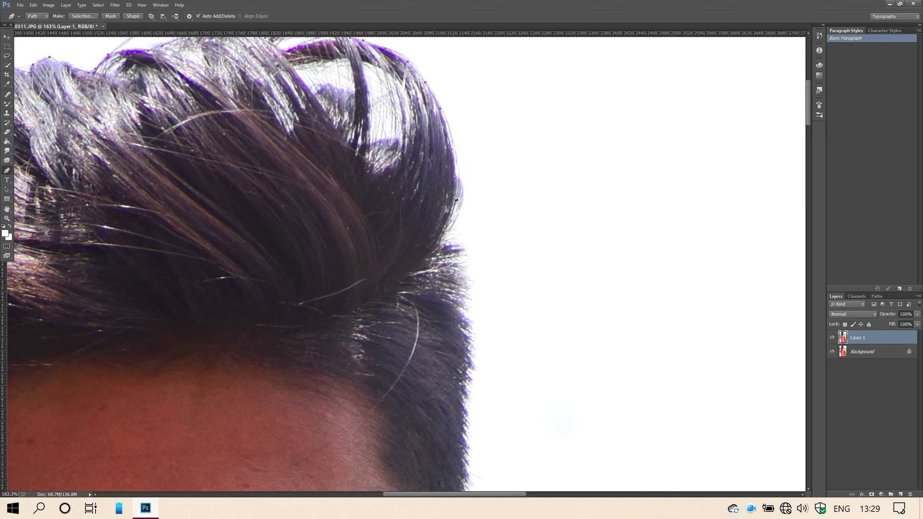
scroll(439, 246, "down", 3)
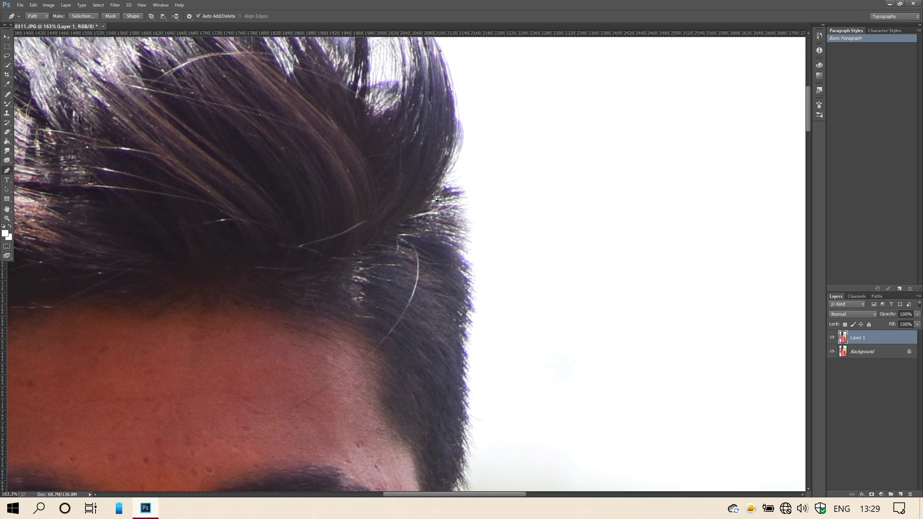
Step: Trace the short hair on the right side of the head down to the top of the ear
left_click(458, 190)
left_click(458, 206)
left_click(463, 238)
left_click(461, 256)
left_click(469, 264)
left_click(471, 321)
left_click(465, 341)
left_click(465, 350)
scroll(468, 392, "down", 3)
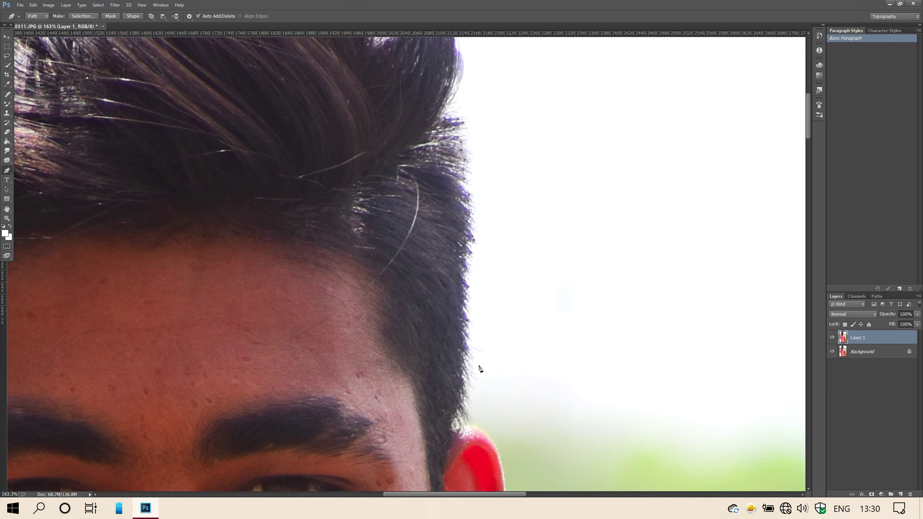
left_click(467, 333)
left_click(458, 393)
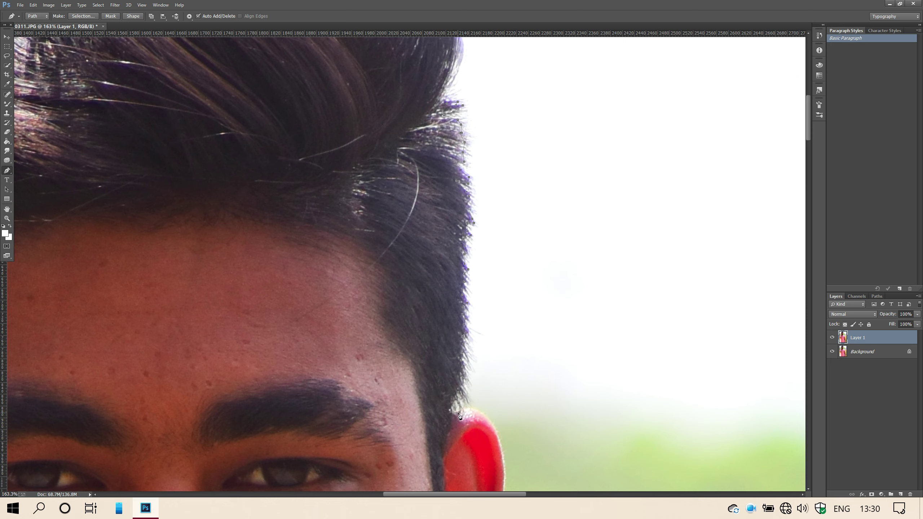
Step: Trace the outer edge of the ear on the photo's right side from its top down around the earlobe
left_click(476, 410)
left_click(482, 416)
scroll(489, 421, "down", 4)
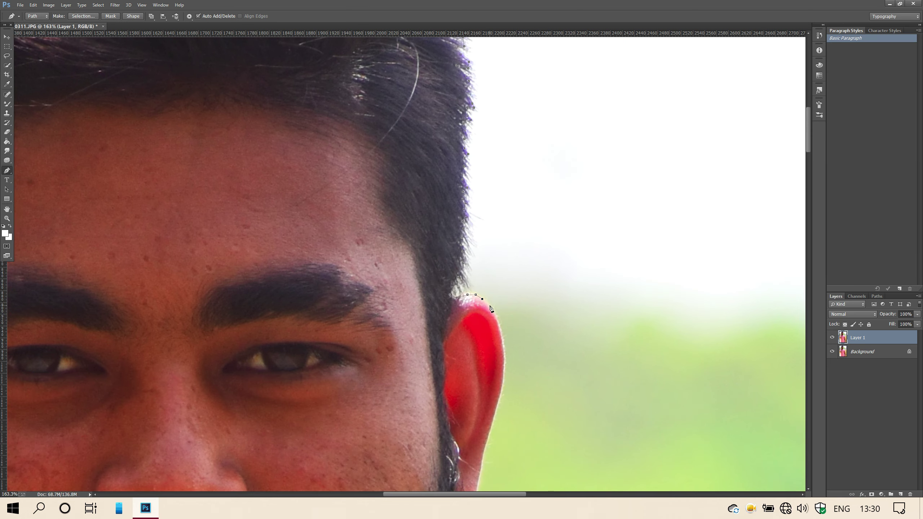
left_click(503, 341)
scroll(505, 345, "down", 4)
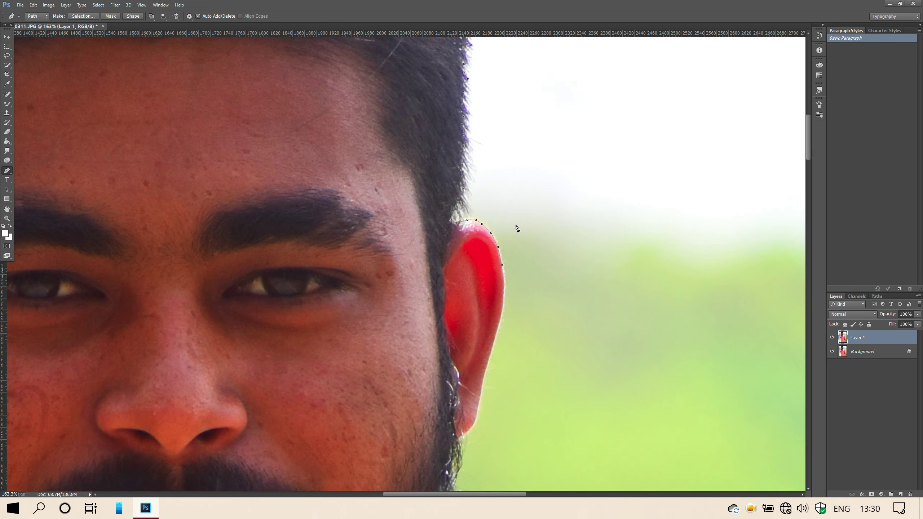
left_click(487, 337)
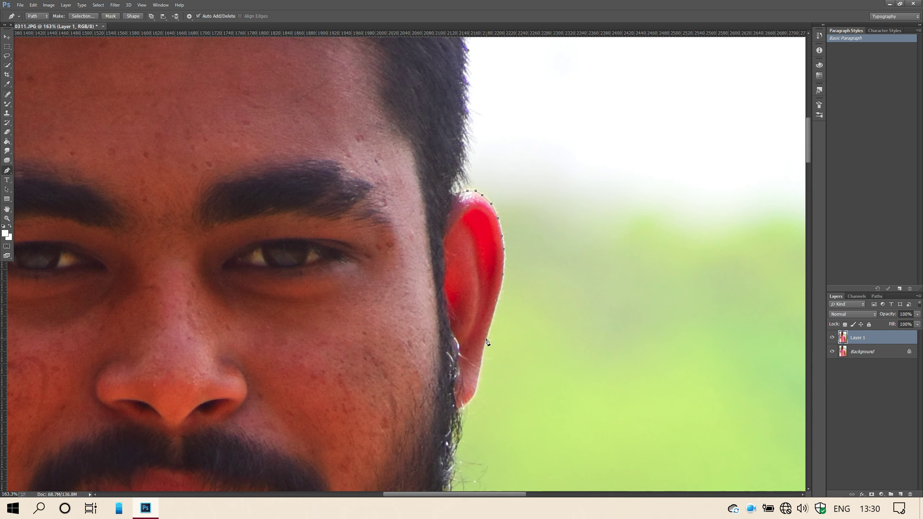
scroll(512, 256, "down", 3)
left_click(473, 323)
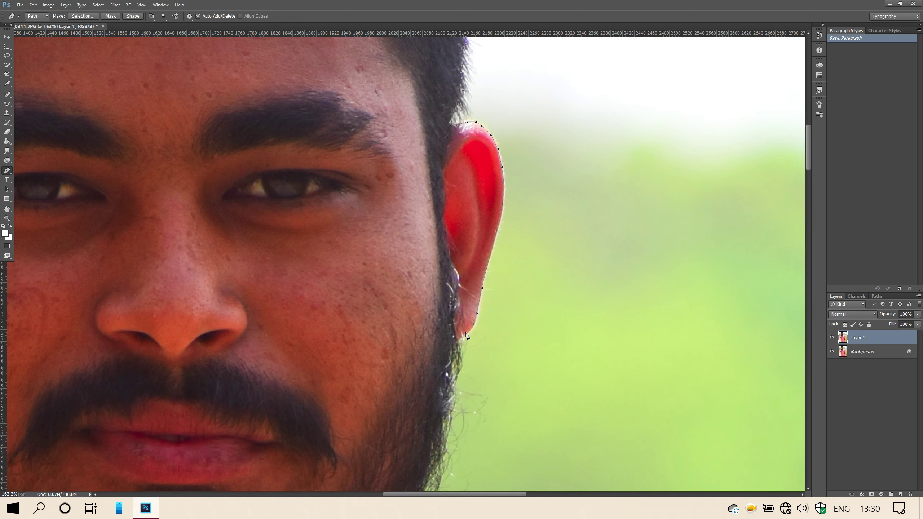
left_click(457, 341)
scroll(463, 319, "down", 4)
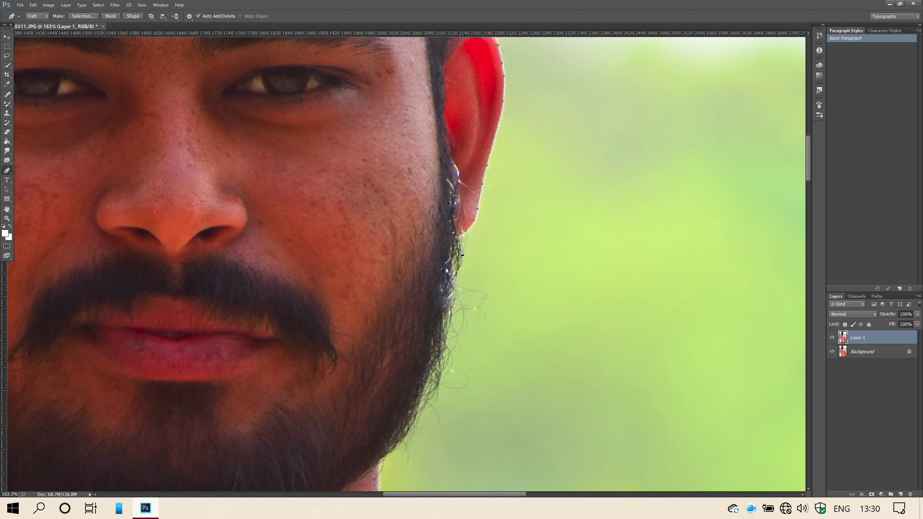
Step: Continue the path along the right edge of the beard down to where the jaw meets the neck
left_click(445, 341)
scroll(444, 333, "down", 1)
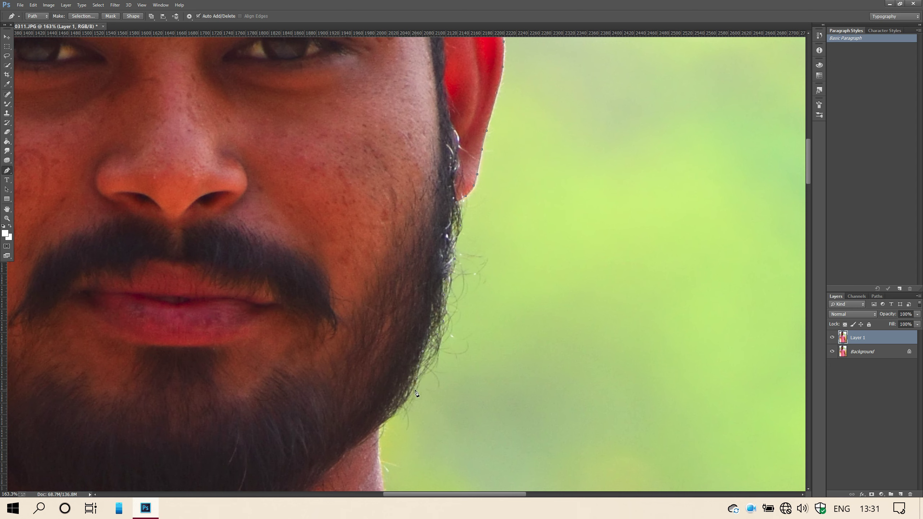
left_click(407, 401)
scroll(408, 402, "down", 3)
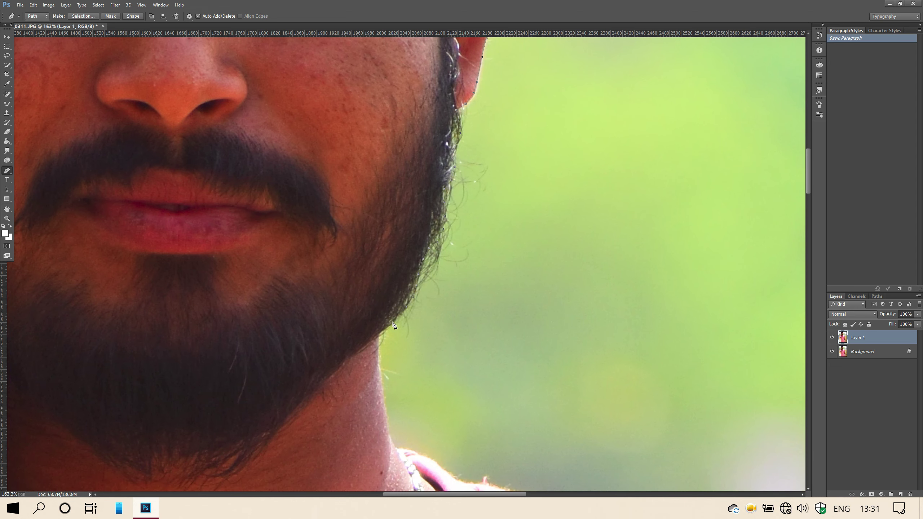
key("ctrl+z")
scroll(381, 376, "down", 2)
left_click(378, 309)
Step: Trace the right side of the neck and the shirt collar to the start of the shoulder
left_click(389, 385)
left_click(397, 397)
left_click(408, 400)
left_click(421, 405)
left_click(445, 420)
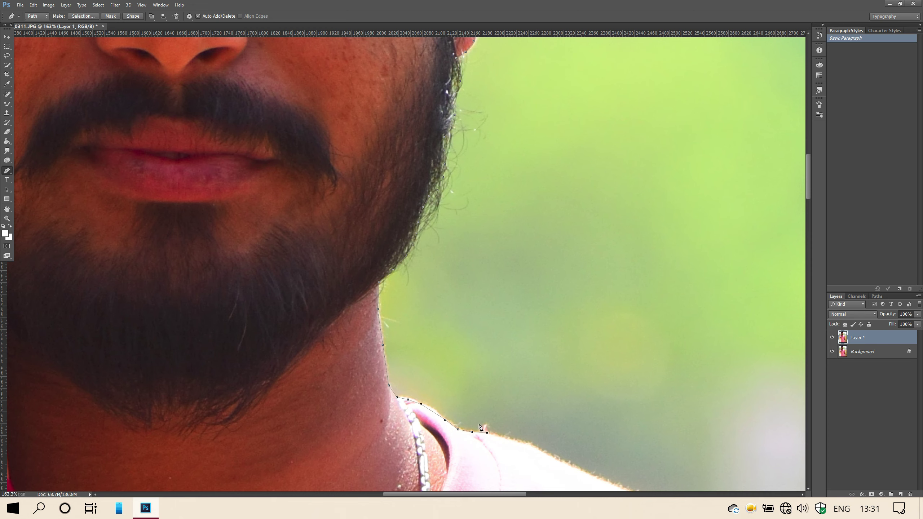
scroll(479, 429, "down", 5)
scroll(506, 389, "up", 4)
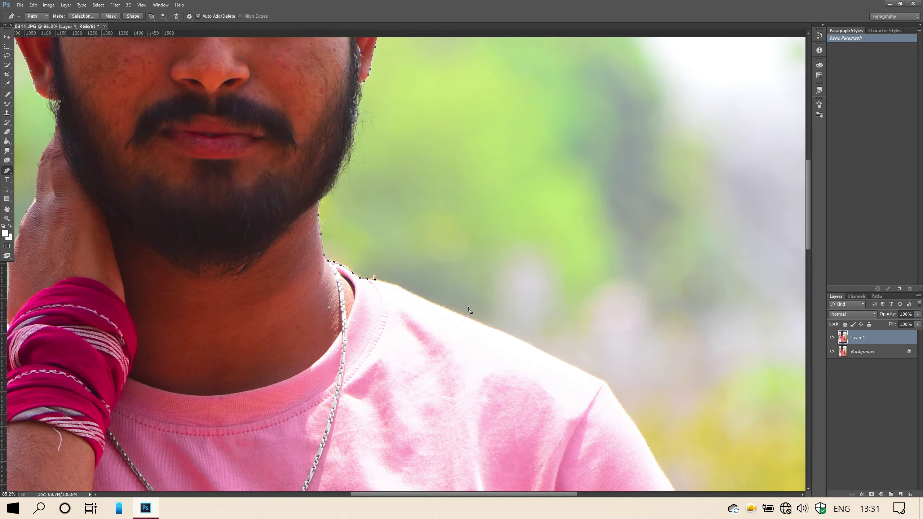
Step: Trace the sloping right shoulder of the shirt past the sleeve seam
left_click(388, 284)
left_click(457, 316)
left_click(550, 358)
left_click(620, 392)
left_click(632, 397)
left_click(646, 419)
left_click(660, 440)
Step: Trace the upper outer edge of the right sleeve down from the shoulder seam
scroll(597, 358, "down", 2)
scroll(605, 320, "down", 3)
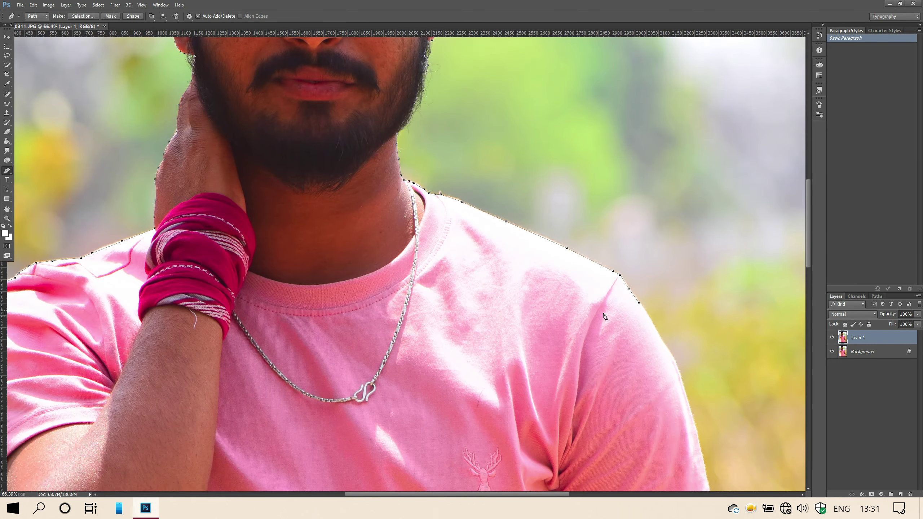
scroll(607, 307, "right", 3)
scroll(620, 287, "down", 3)
scroll(618, 287, "right", 1)
scroll(614, 279, "up", 4)
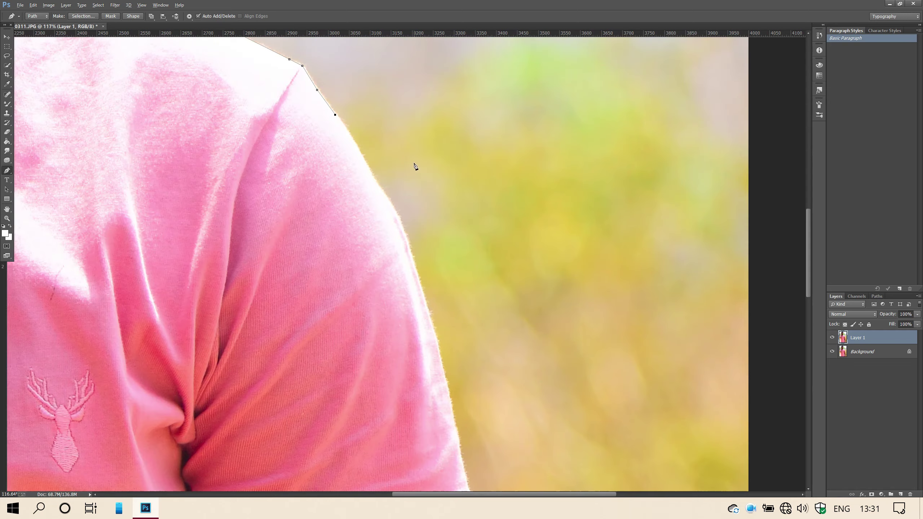
left_click(383, 193)
left_click(409, 248)
left_click(436, 339)
Step: Continue the path down the lower sleeve edge and around the outer corner of its hem
scroll(472, 270, "down", 1)
scroll(472, 272, "down", 2)
left_click(459, 351)
left_click(468, 400)
left_click(474, 417)
left_click(482, 460)
left_click(456, 466)
Step: Trace the outer edge of the bare upper arm from the sleeve hem down past the elbow
scroll(447, 447, "down", 2)
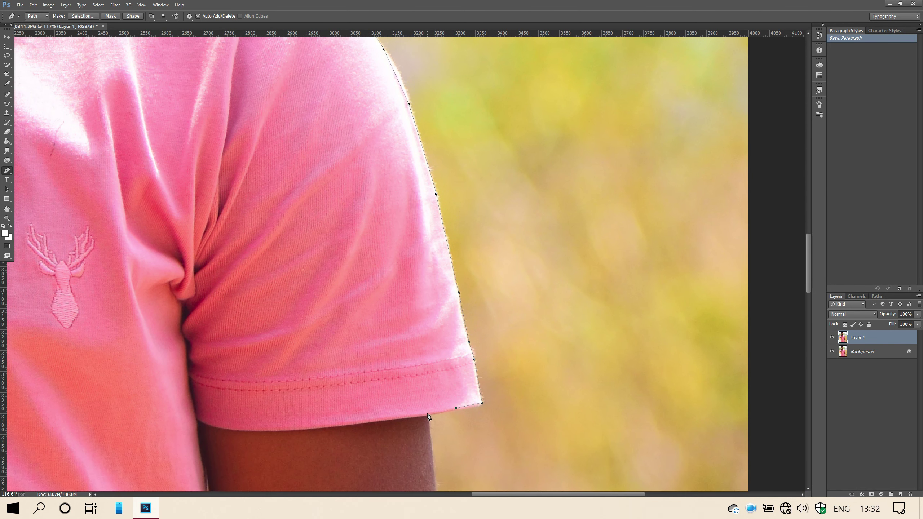
left_click(433, 464)
scroll(442, 399, "down", 6)
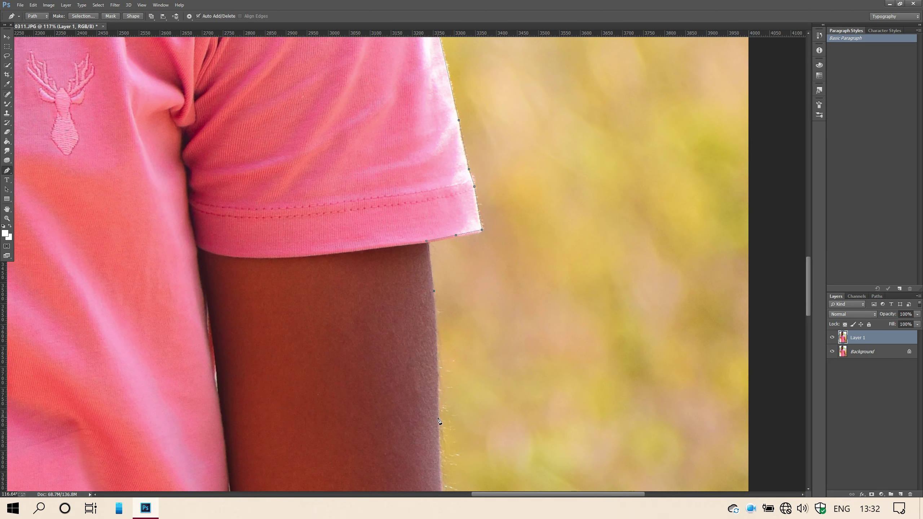
left_click(438, 418)
scroll(442, 400, "down", 5)
left_click(462, 438)
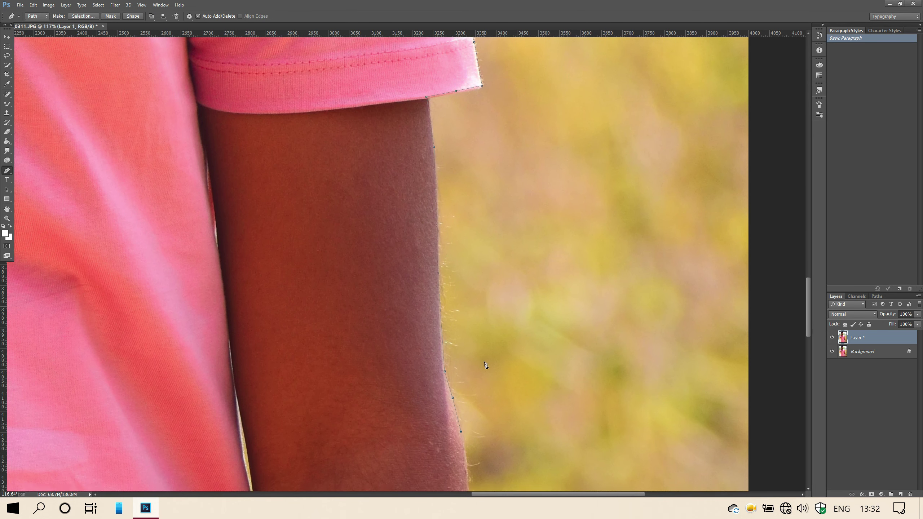
scroll(470, 399, "down", 4)
left_click(469, 435)
Step: Trace the outer edge of the forearm down to the photo's bottom edge
scroll(501, 340, "down", 8)
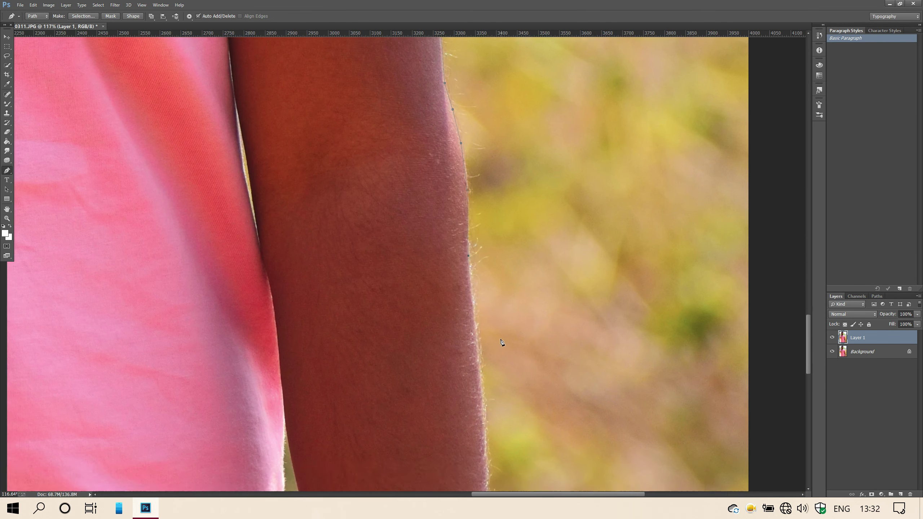
left_click(480, 341)
scroll(490, 356, "down", 2)
scroll(491, 373, "down", 2)
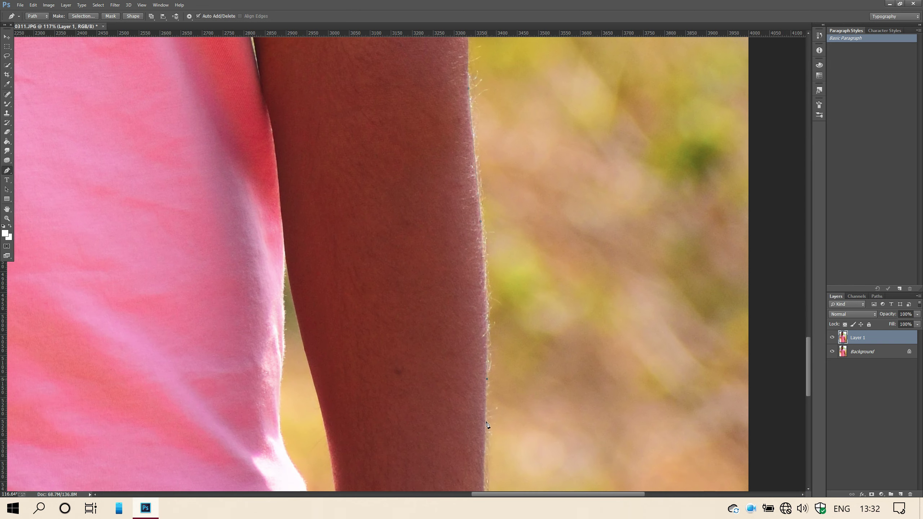
scroll(488, 424, "down", 5)
left_click(484, 370)
scroll(487, 369, "down", 4)
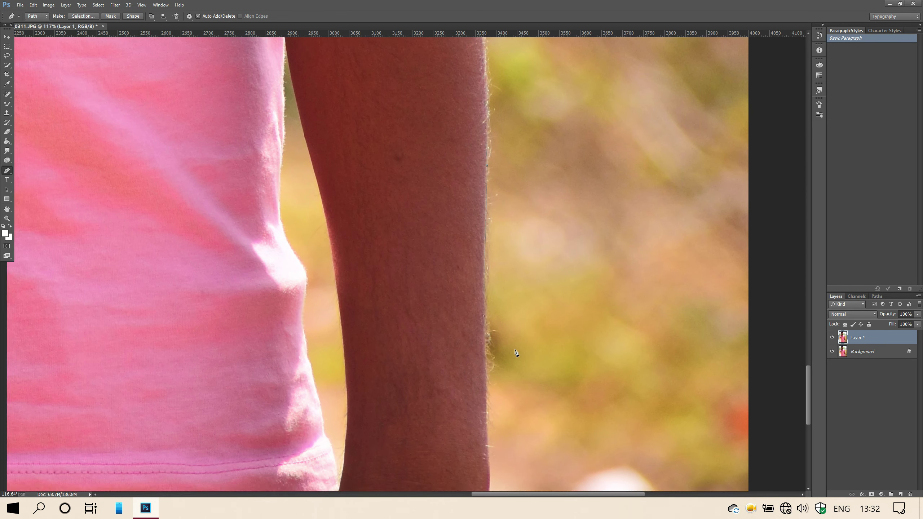
left_click(489, 438)
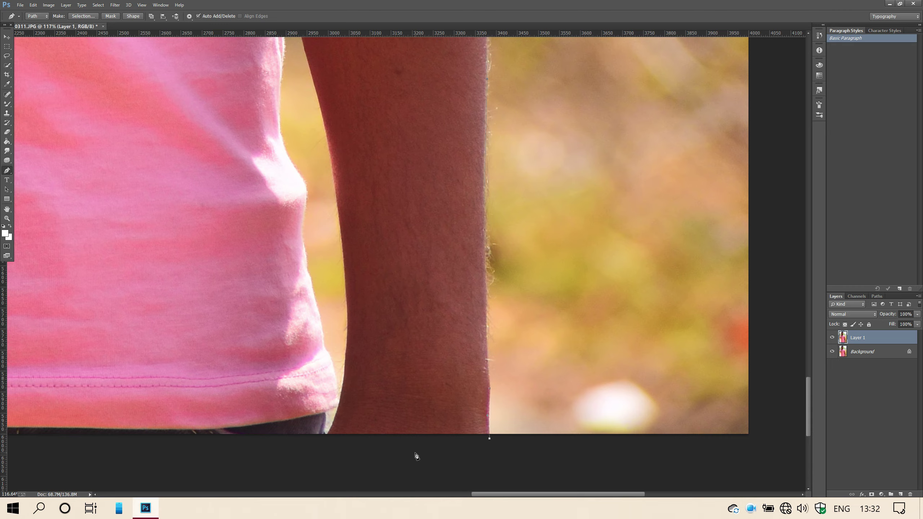
Step: Carry the path below the photo under the wrist and back up the wrist's inner edge
left_click(414, 453)
scroll(316, 446, "down", 3)
scroll(298, 442, "up", 4)
left_click(289, 442)
left_click(301, 416)
left_click(308, 392)
left_click(314, 350)
scroll(316, 319, "up", 1)
left_click(317, 329)
Step: Trace the inner edge of the forearm up to the point where it meets the shirt
scroll(315, 282, "up", 1)
left_click(311, 271)
scroll(311, 247, "up", 2)
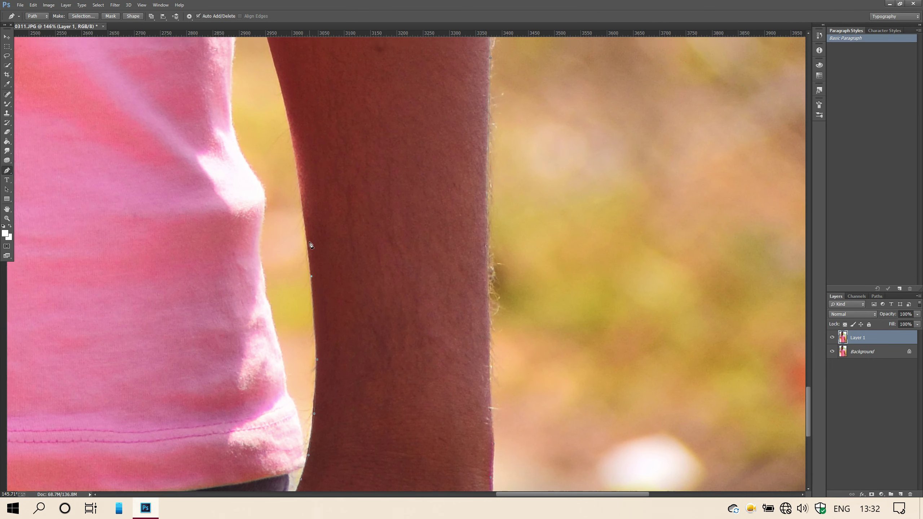
left_click(296, 239)
scroll(285, 202, "up", 2)
left_click(287, 242)
scroll(276, 219, "up", 2)
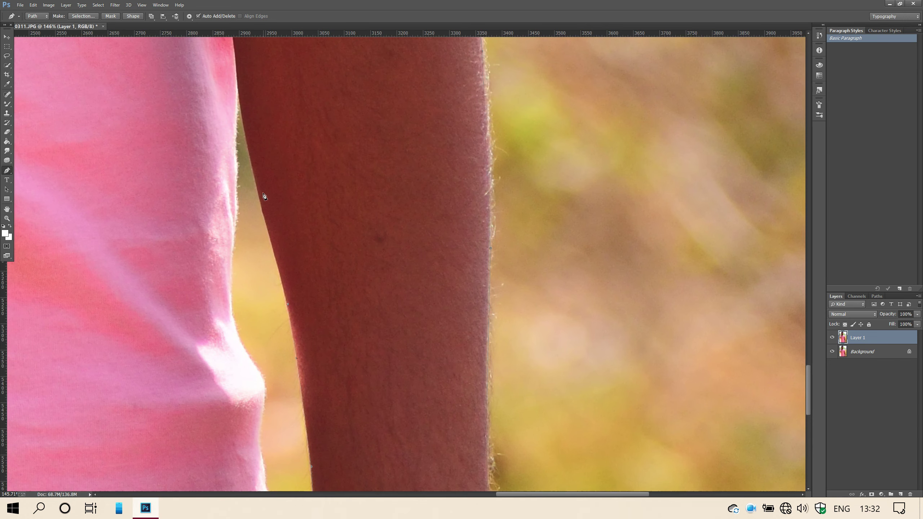
left_click(264, 214)
scroll(264, 215, "up", 1)
left_click(238, 133)
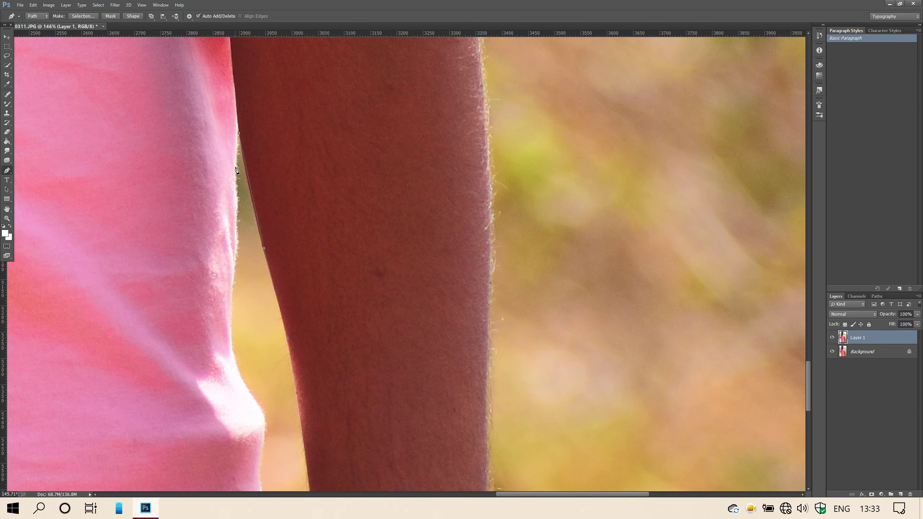
Step: Trace the right side of the shirt from the top of the arm gap down past the bulge at the waist
left_click(236, 202)
left_click(238, 242)
left_click(231, 313)
left_click(231, 346)
left_click(236, 369)
left_click(261, 409)
scroll(261, 411, "down", 2)
left_click(264, 338)
left_click(260, 377)
left_click(257, 399)
left_click(264, 441)
Step: Continue the path down the lower side of the shirt and around its hem to the photo's bottom edge
scroll(258, 312, "down", 5)
left_click(281, 321)
left_click(287, 350)
left_click(293, 360)
left_click(298, 387)
left_click(302, 407)
scroll(303, 409, "down", 3)
left_click(303, 329)
left_click(285, 374)
Step: Convert the path to a selection, copy the man to a new layer, and hide Layer 1 and Background
scroll(284, 374, "down", 6)
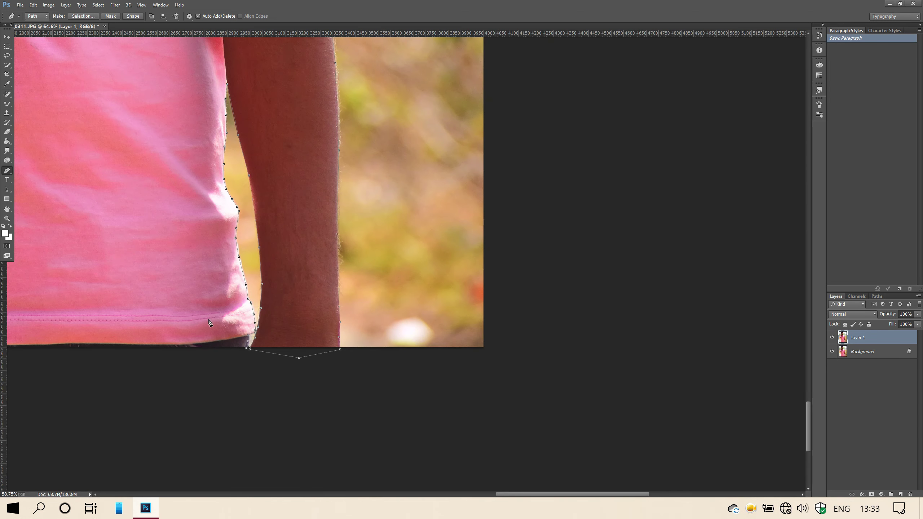
right_click(113, 249)
left_click(160, 267)
key("Return")
key("ctrl+j")
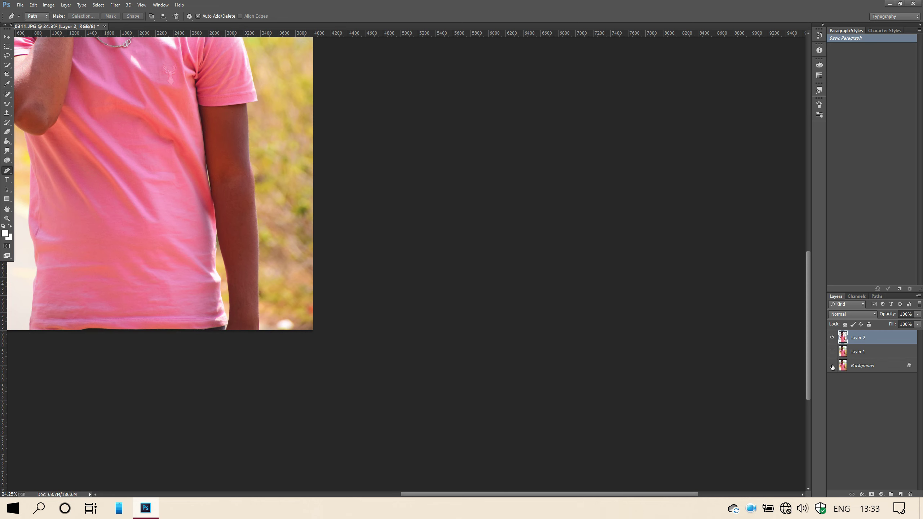
left_click(832, 366)
Step: Trace the arm side of the narrow background gap between the shirt and the upper arm
scroll(534, 354, "up", 8)
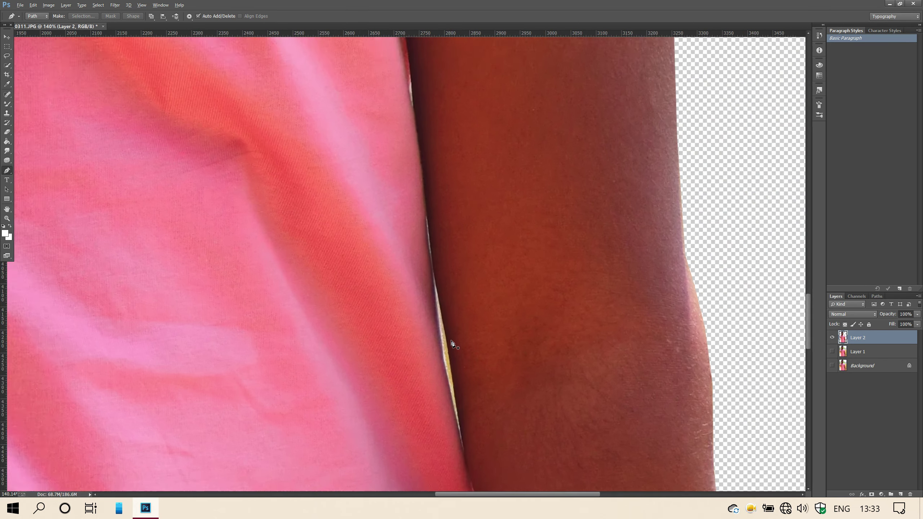
scroll(452, 344, "up", 4)
left_click(429, 172)
left_click(438, 209)
left_click(450, 278)
left_click(461, 339)
left_click(466, 387)
left_click(470, 411)
left_click(472, 429)
Step: Trace the shirt side of the narrow gap back up to the starting anchor to close the path
left_click(463, 393)
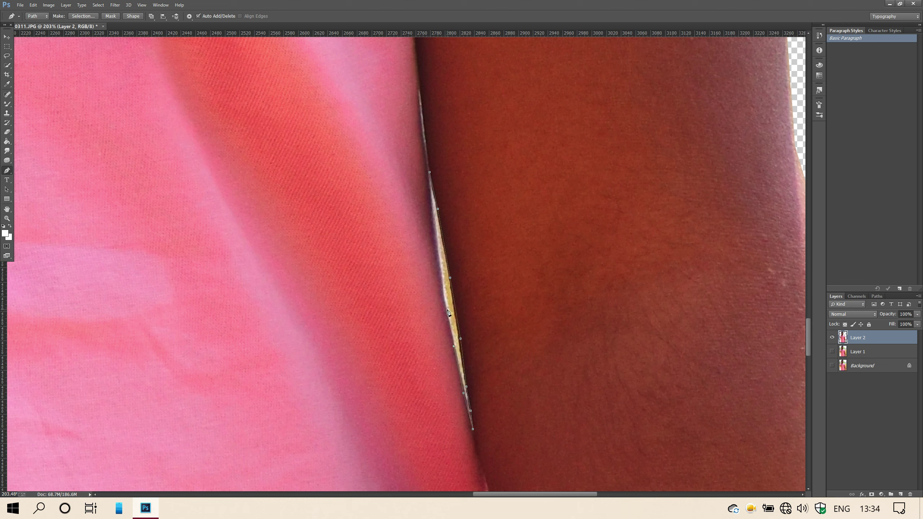
left_click(436, 239)
left_click(432, 212)
left_click(430, 193)
left_click(431, 174)
Step: Convert the gap path to a selection and delete the background inside it from Layer 2
right_click(447, 212)
left_click(472, 267)
key("Return")
key("Delete")
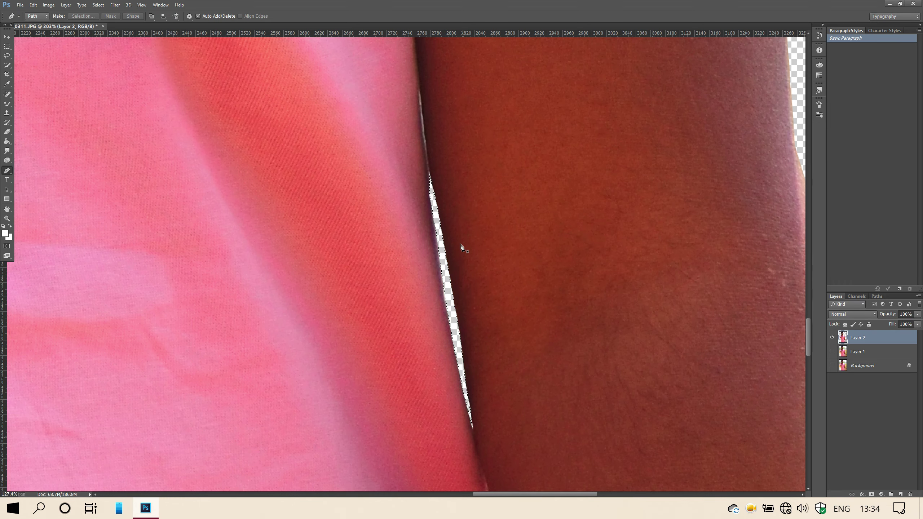
key("ctrl+0")
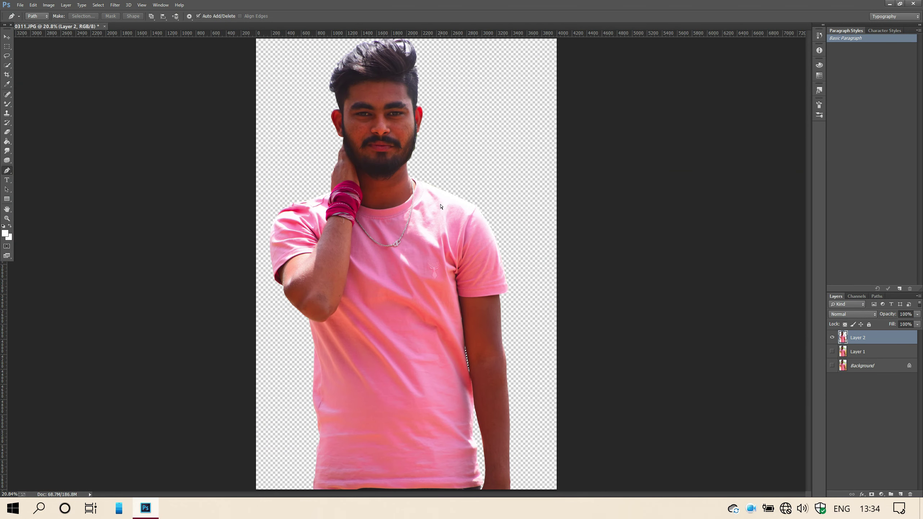
Step: Place the bar interior image from Drive (D:) above Layer 1 and scale it to about 123% to fill the canvas
key("v")
left_click(858, 352)
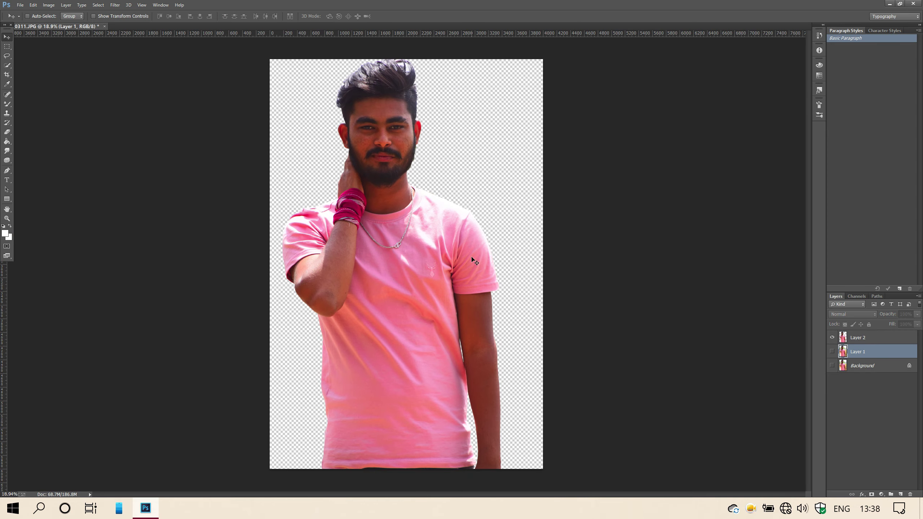
key("alt+f")
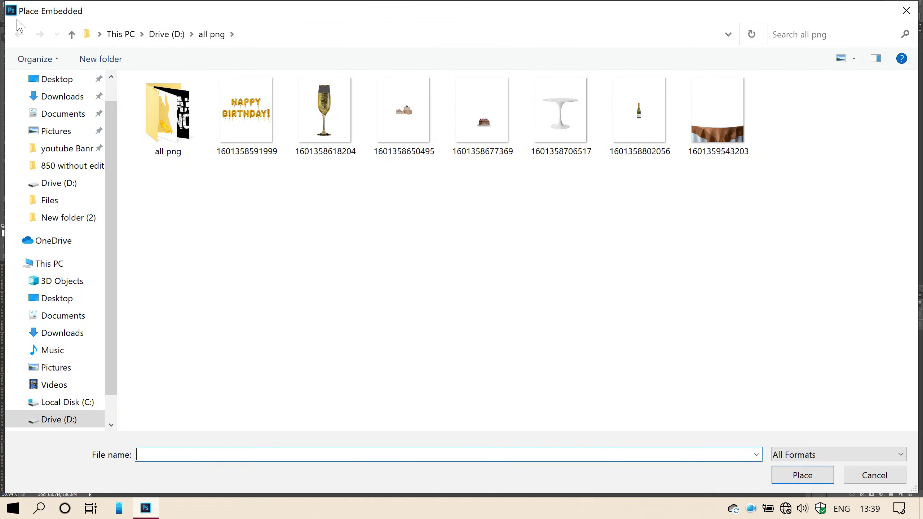
left_click(71, 34)
scroll(587, 229, "down", 10)
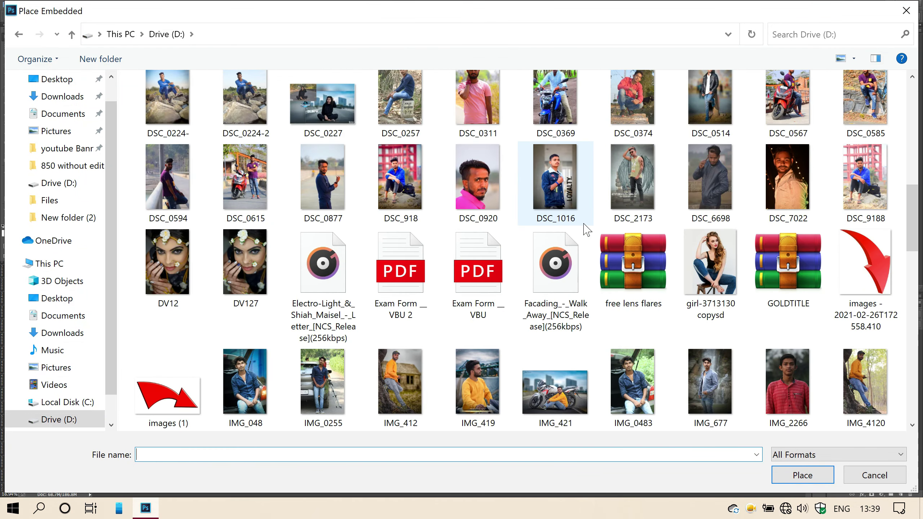
scroll(587, 229, "down", 15)
double_click(372, 340)
left_click_drag(543, 365, 661, 504)
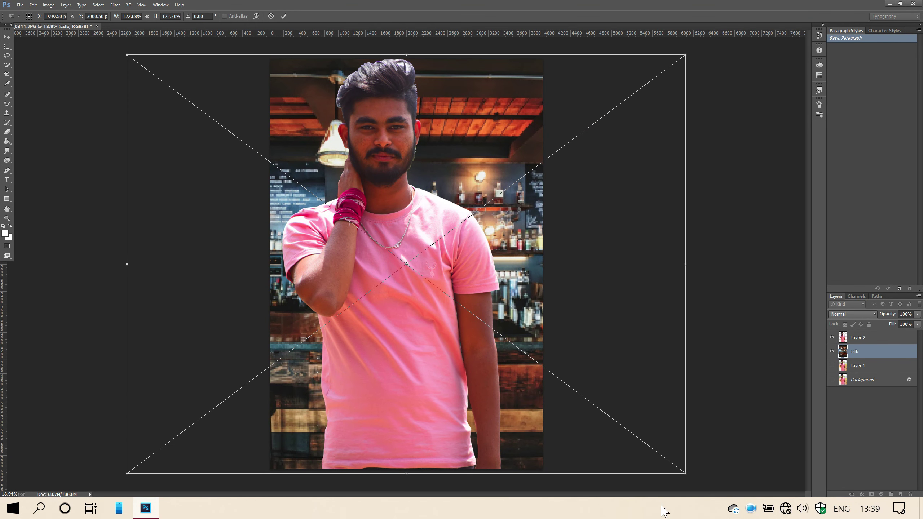
Step: Scale the man's cutout on Layer 2 to about 92% and move it down to the canvas's bottom edge
left_click(878, 337)
key("ctrl+t")
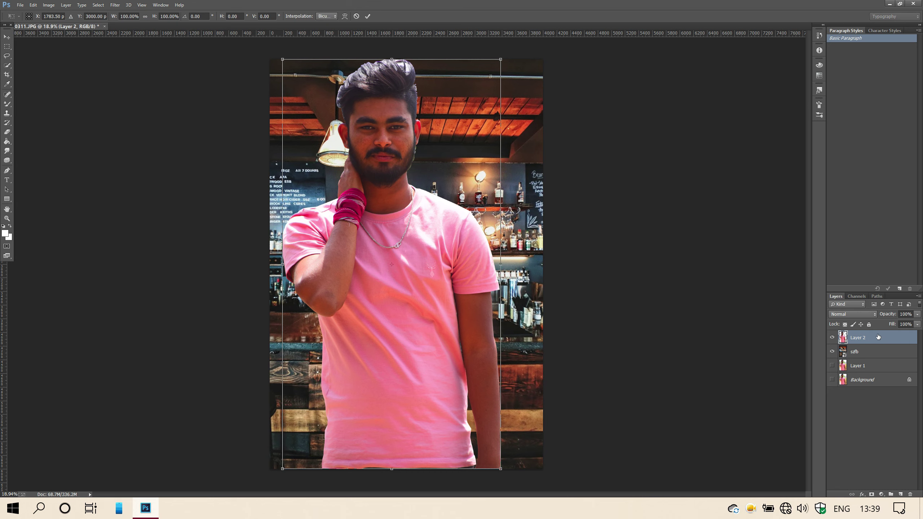
left_click_drag(278, 58, 299, 71)
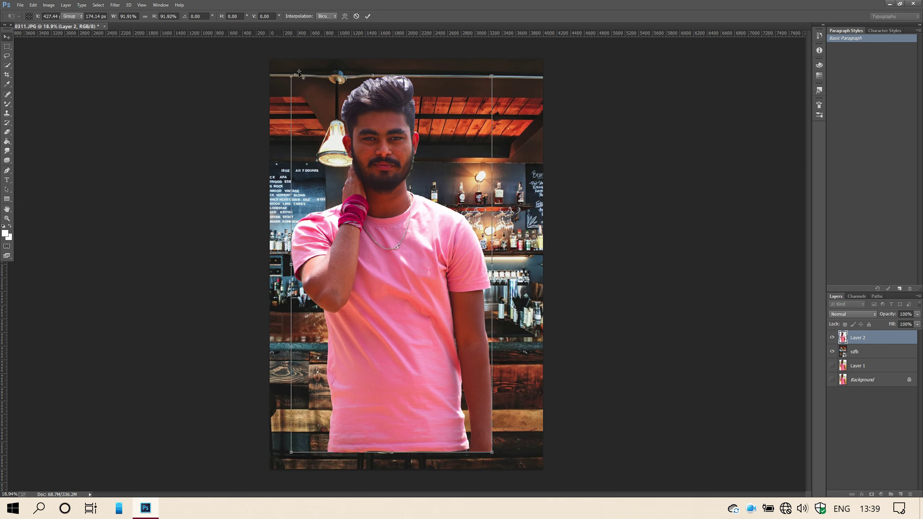
left_click_drag(391, 198, 398, 217)
scroll(397, 217, "up", 1)
scroll(390, 180, "down", 2)
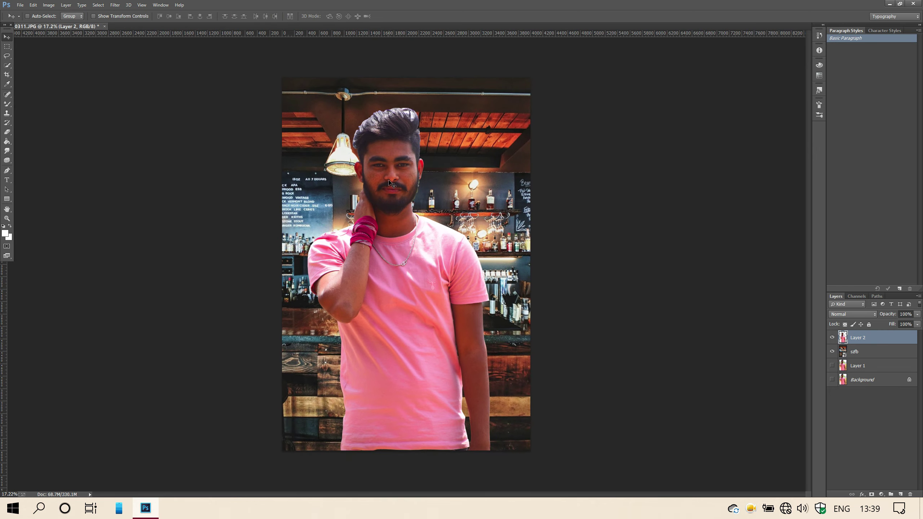
Step: Scale the man's cutout on Layer 2 to about 93% and move it down to the canvas's bottom edge
key("ctrl+t")
left_click_drag(307, 108, 315, 120)
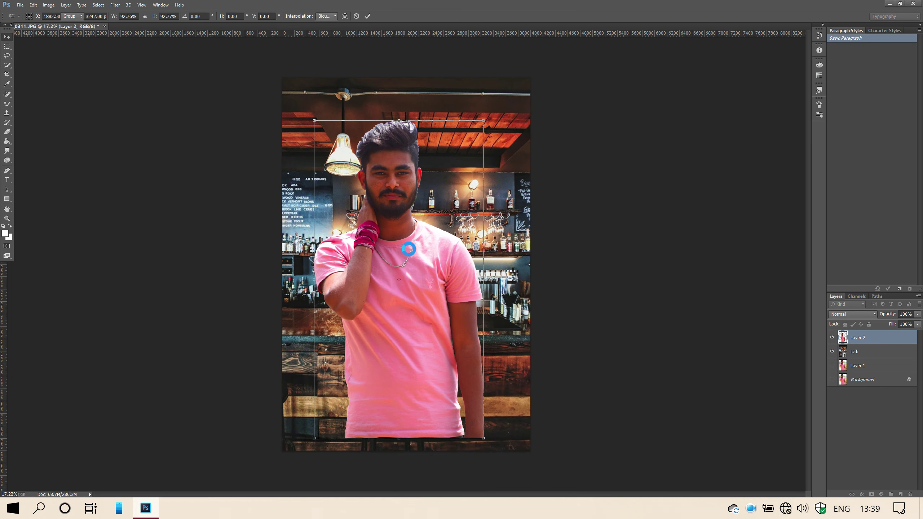
left_click_drag(398, 229, 397, 246)
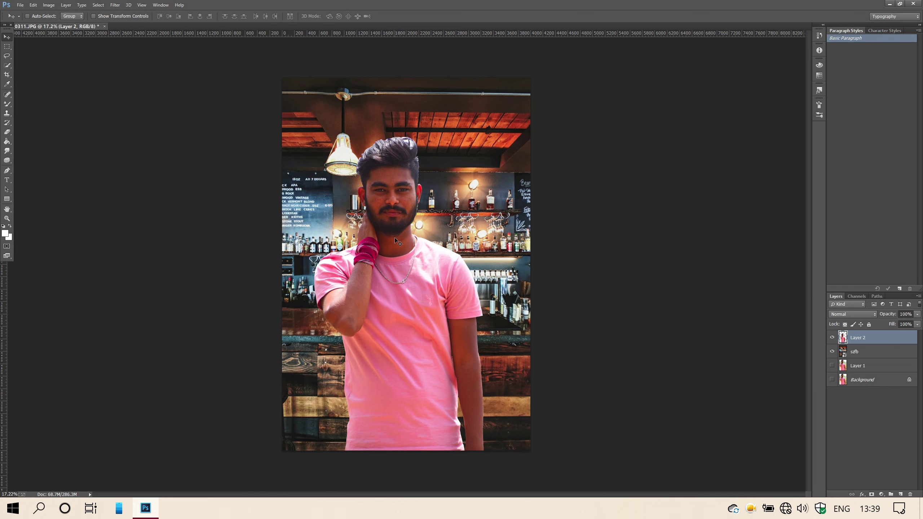
left_click(20, 5)
left_click(159, 196)
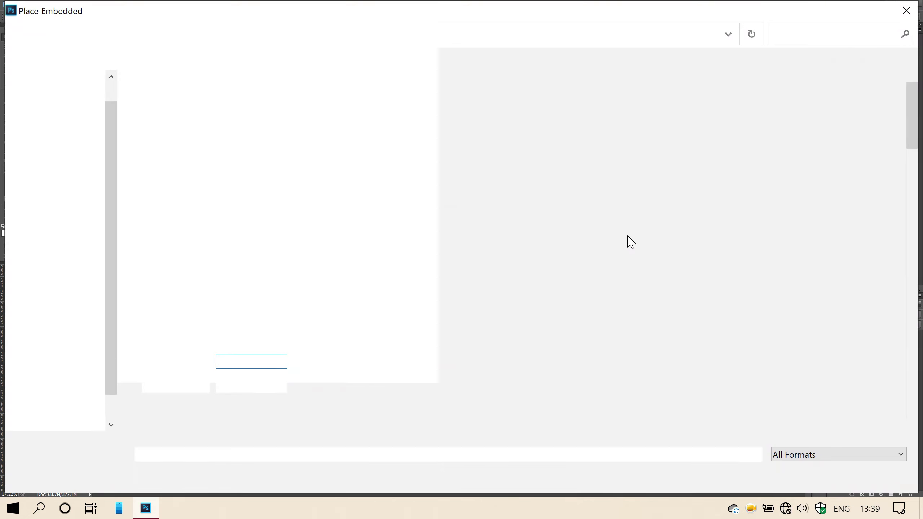
double_click(344, 131)
double_click(559, 109)
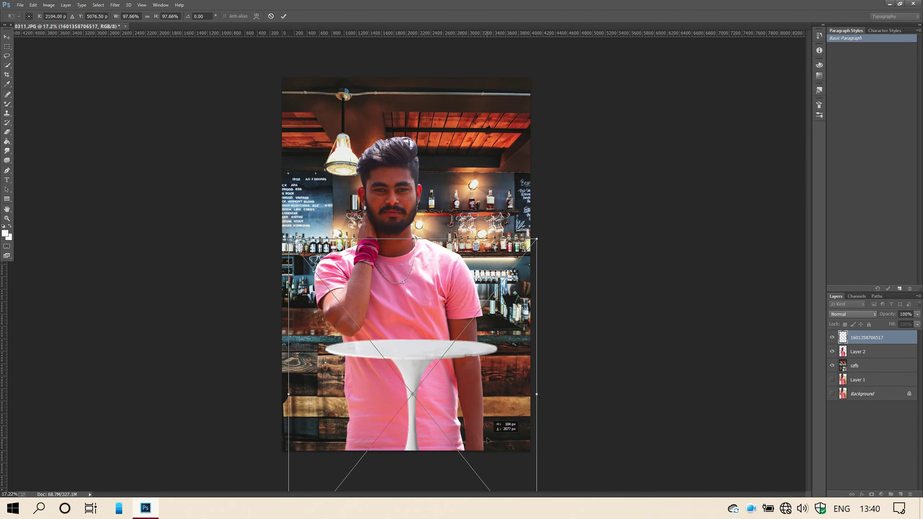
left_click_drag(486, 465, 483, 469)
left_click_drag(279, 264, 269, 250)
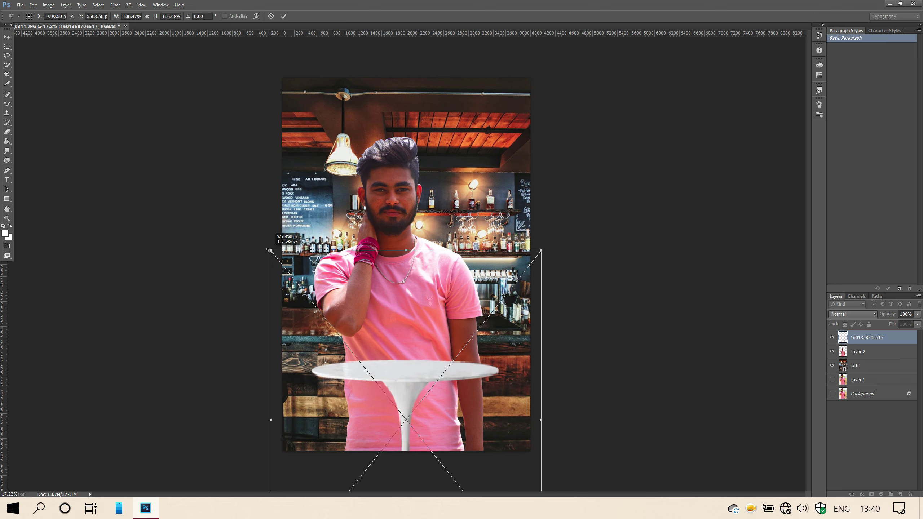
left_click_drag(499, 402, 500, 428)
key("Return")
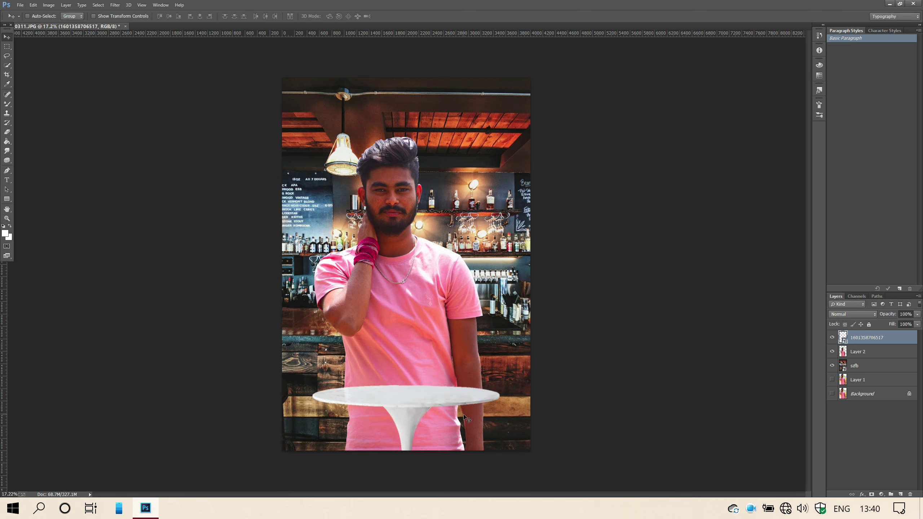
Step: Scale the man's cutout on Layer 2 down slightly more and lower it behind the table
left_click(868, 351)
key("ctrl+t")
left_click_drag(314, 137, 321, 150)
key("Return")
left_click_drag(387, 251, 391, 261)
left_click_drag(389, 331, 385, 338)
Step: Enlarge the white table and move it down so only its top and upper stem stay in the canvas
left_click(879, 334)
key("ctrl+t")
left_click_drag(266, 280, 250, 255)
key("Return")
left_click_drag(402, 382, 402, 414)
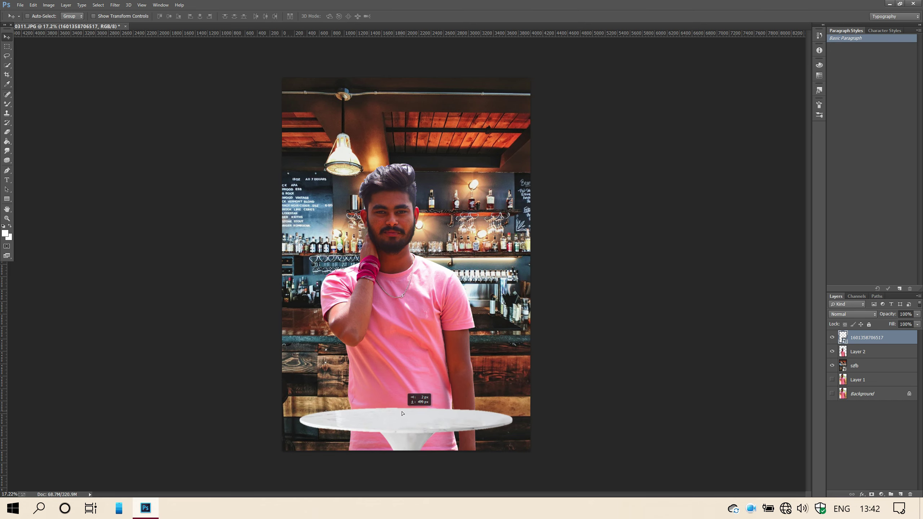
left_click(20, 4)
left_click(54, 198)
double_click(718, 113)
mouse_move(417, 417)
left_mouse_down()
mouse_move(419, 431)
mouse_move(420, 420)
left_mouse_up()
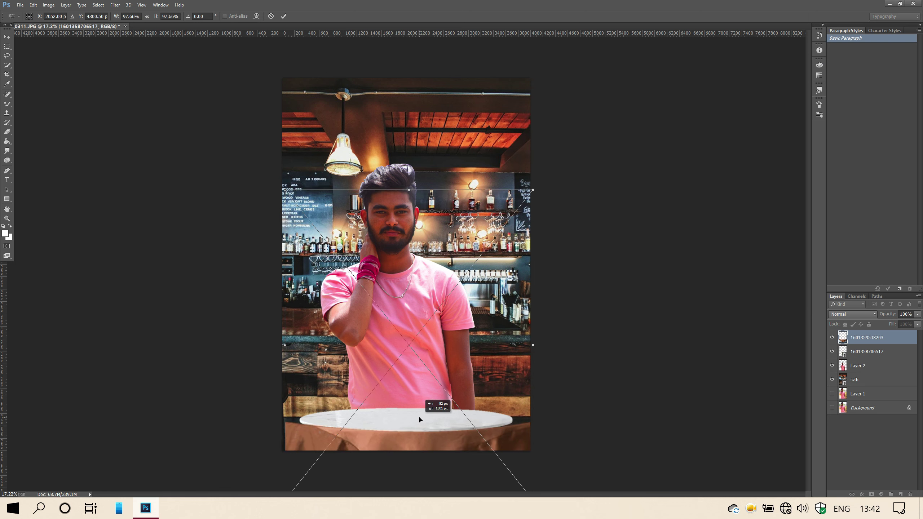
left_click_drag(286, 190, 301, 217)
left_click_drag(464, 341, 461, 341)
key("Return")
Step: Apply a Gaussian Blur to the bar interior layer to throw the background out of focus
scroll(461, 342, "up", 3)
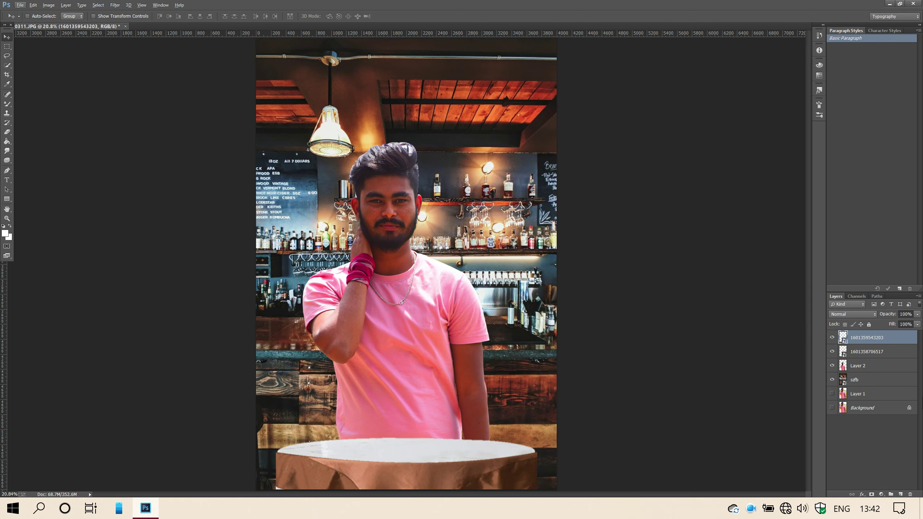
left_click(115, 5)
mouse_move(148, 165)
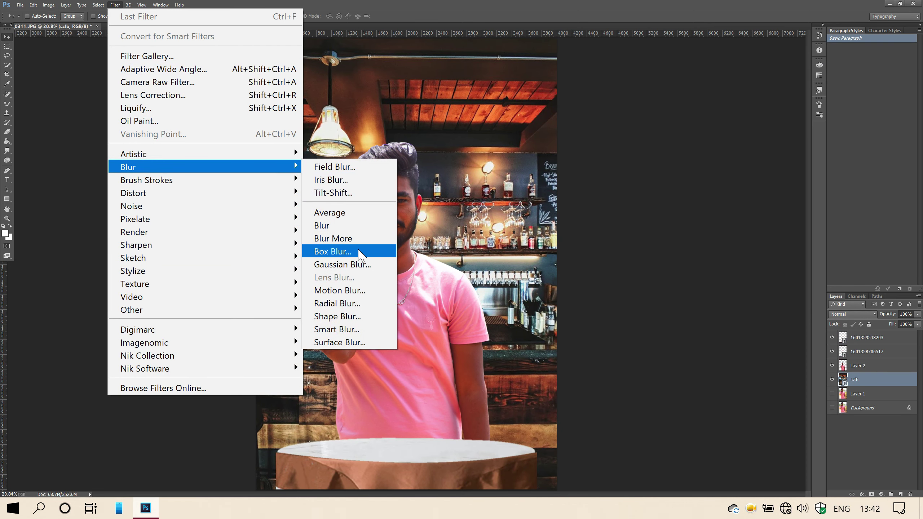
left_click(355, 264)
left_click_drag(658, 199, 686, 199)
key("Return")
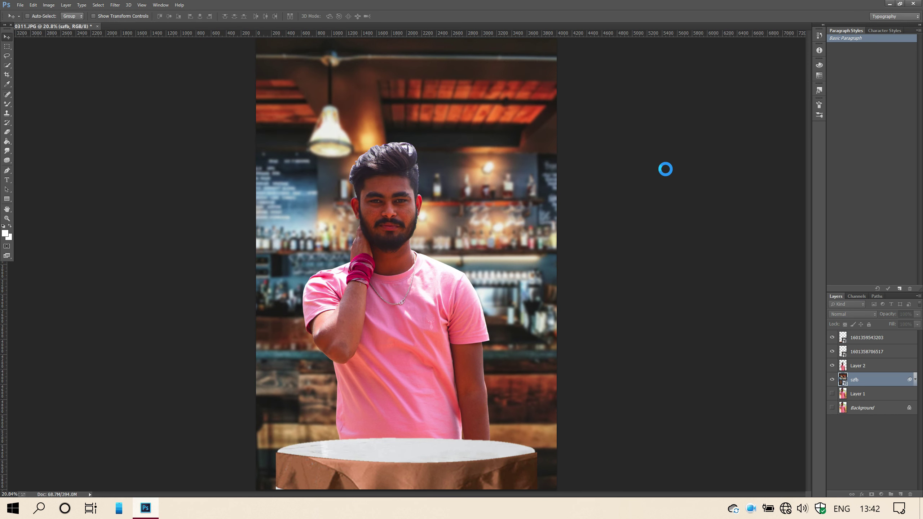
Step: Set the color of the area surrounding the canvas to Dark Gray
right_click(664, 169)
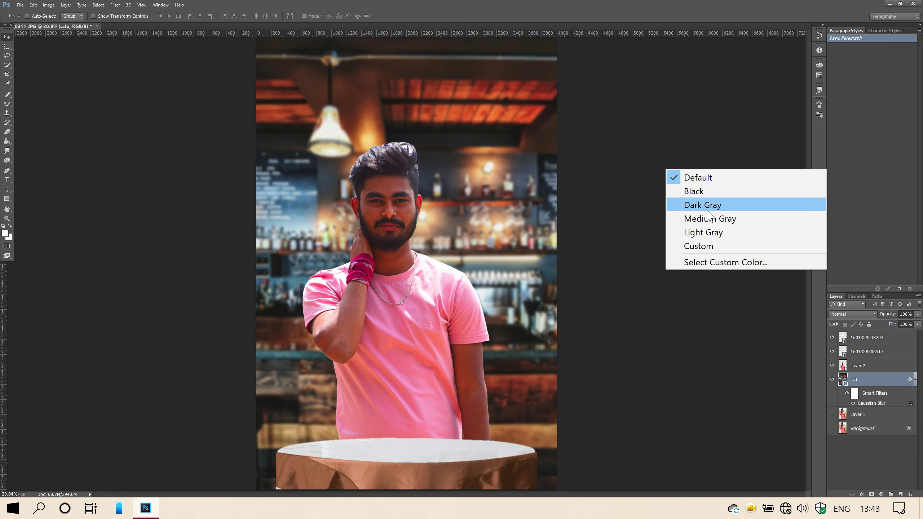
left_click(687, 204)
scroll(450, 170, "down", 1)
left_click(866, 337)
left_click(20, 5)
left_click(78, 201)
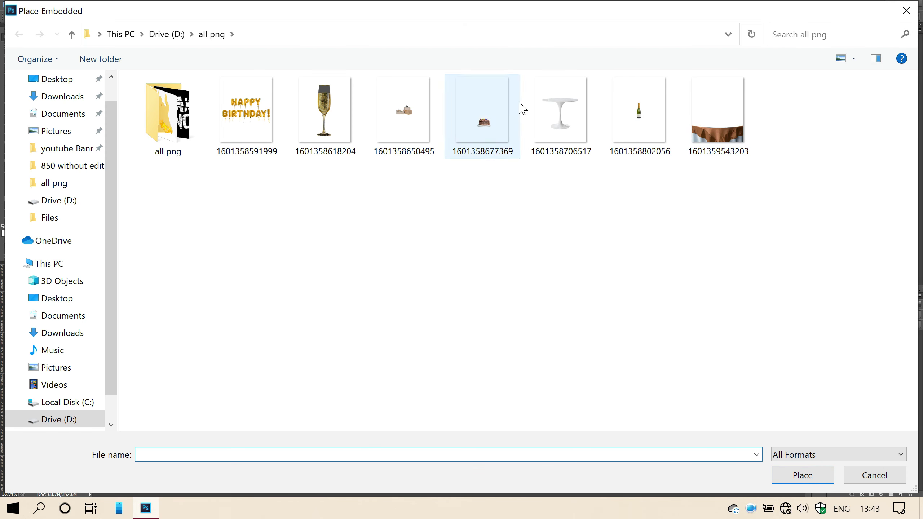
double_click(502, 109)
left_click_drag(490, 342, 495, 384)
key("Return")
left_click(19, 4)
left_click(78, 201)
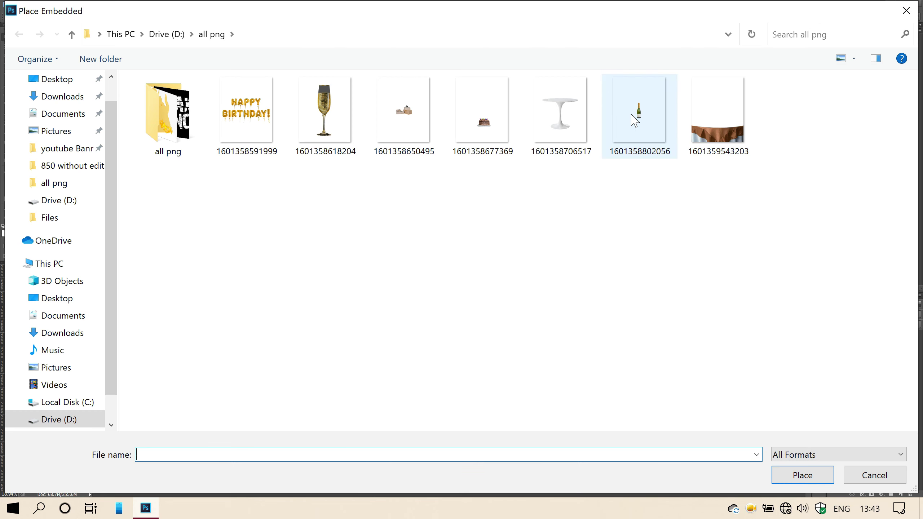
double_click(645, 103)
left_click_drag(392, 405, 370, 486)
key("Return")
left_click(20, 5)
left_click(73, 199)
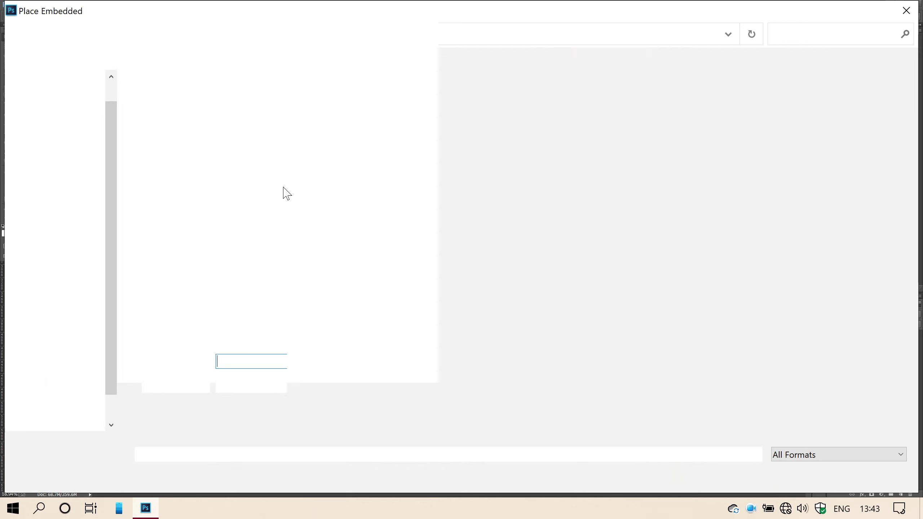
double_click(307, 125)
left_click_drag(518, 304, 473, 329)
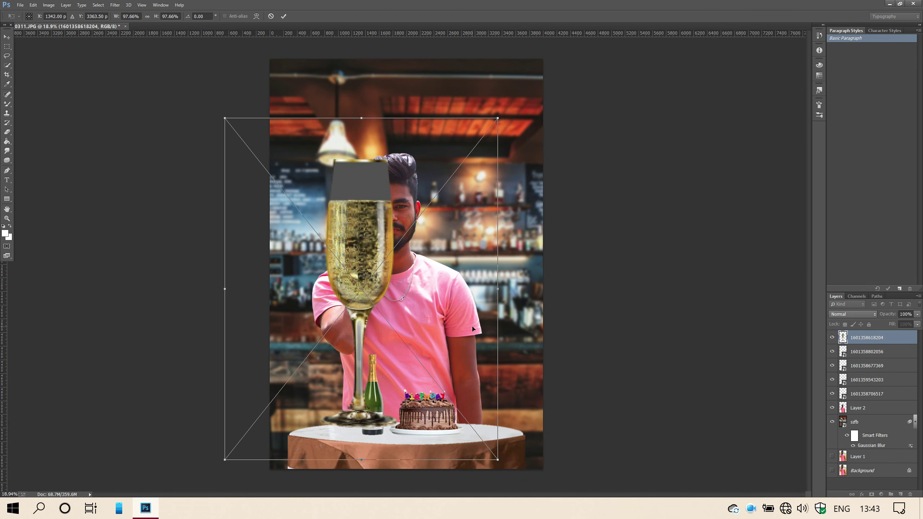
left_click_drag(248, 129, 300, 211)
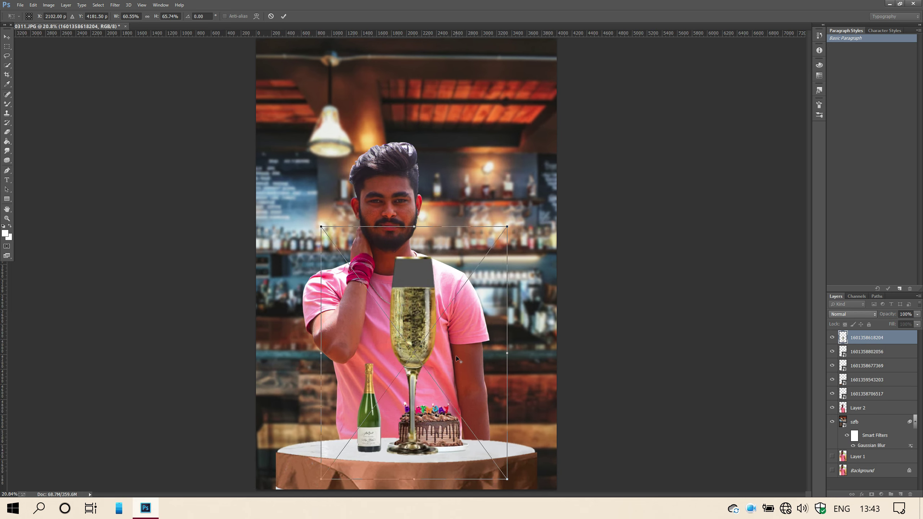
Step: Shrink the champagne glass to less than the bottle's height and move it to the tabletop's left end
scroll(455, 355, "up", 2)
left_click_drag(810, 263, 814, 302)
scroll(781, 261, "up", 2)
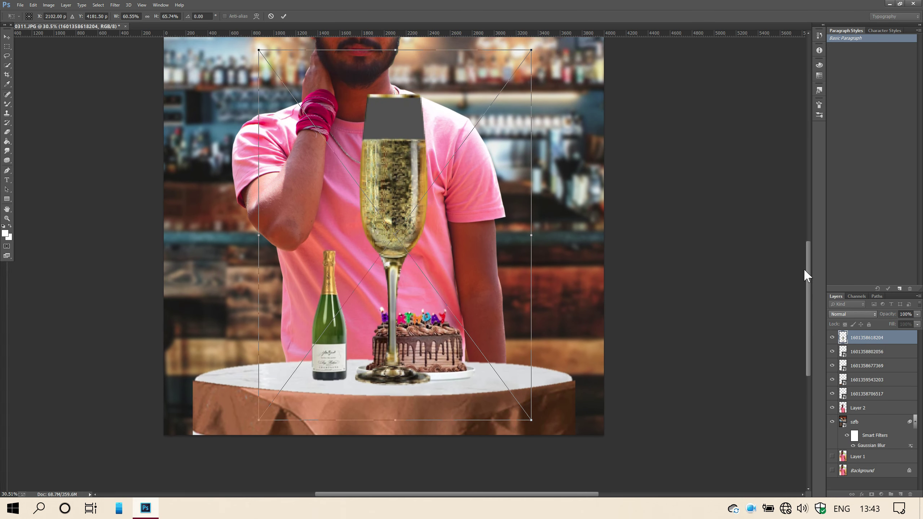
left_click_drag(259, 53, 413, 257)
key("Return")
left_click_drag(442, 291, 255, 332)
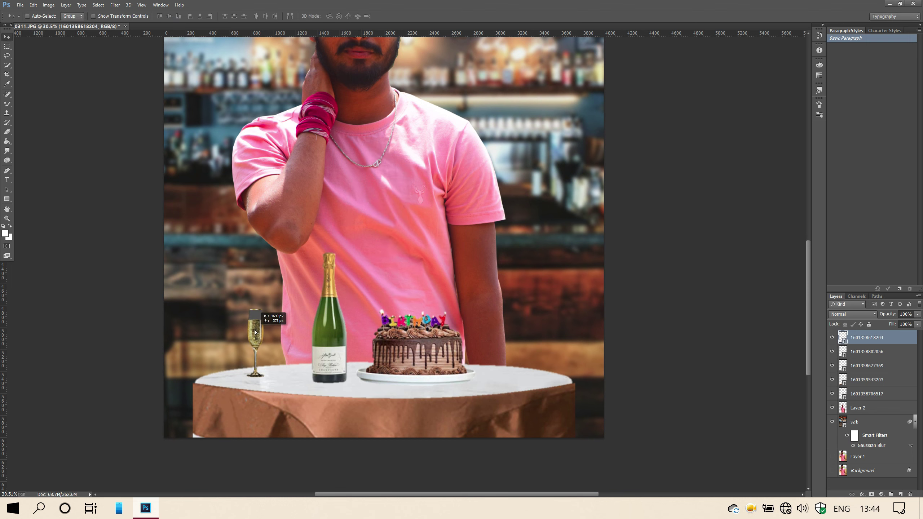
Step: Enlarge the champagne glass slightly and reposition it on the tabletop's left end
key("ctrl+t")
left_click_drag(288, 302, 296, 294)
key("Return")
left_click_drag(248, 349, 249, 343)
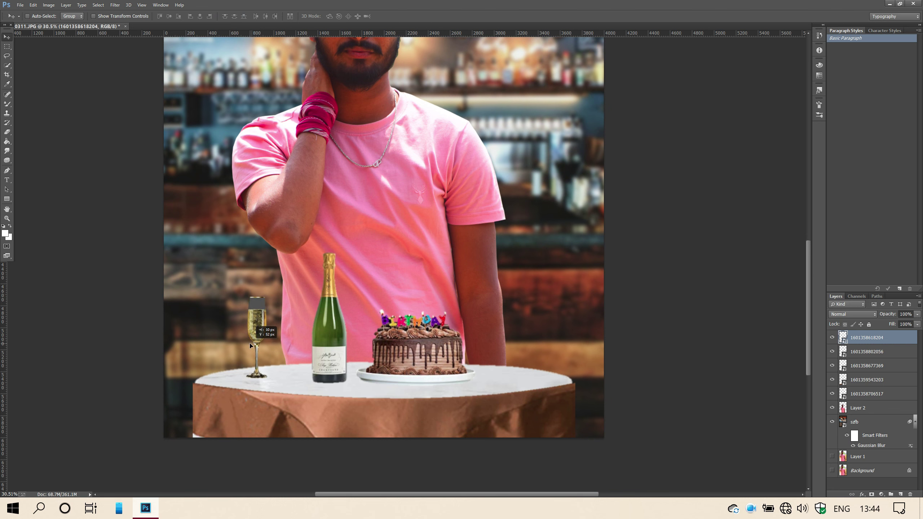
Step: Move the champagne bottle and the cake left to free space at the table's right side
left_click(866, 356)
left_click_drag(362, 350, 328, 345)
left_click(867, 366)
left_click_drag(415, 354, 388, 345)
key("alt+period")
scroll(628, 276, "down", 1)
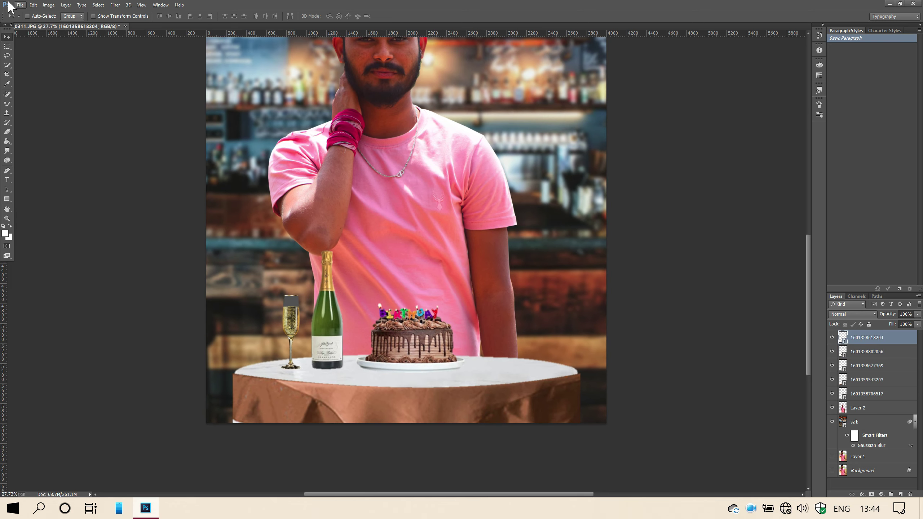
left_click(19, 4)
left_click(80, 199)
double_click(408, 124)
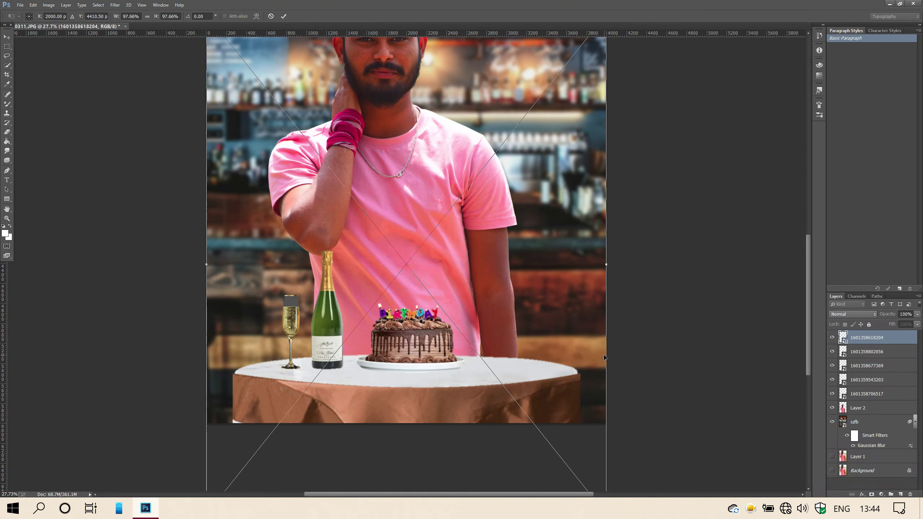
left_click_drag(572, 371, 610, 402)
key("Return")
Step: Select the cake layer and shift the cake slightly left, away from the gift boxes
key("alt+bracketleft")
key("alt+bracketleft")
key("alt+bracketleft")
left_click_drag(418, 355, 408, 355)
Step: Shift the champagne glass left and enlarge it slightly, and move the bottle left beside it
scroll(410, 355, "down", 3)
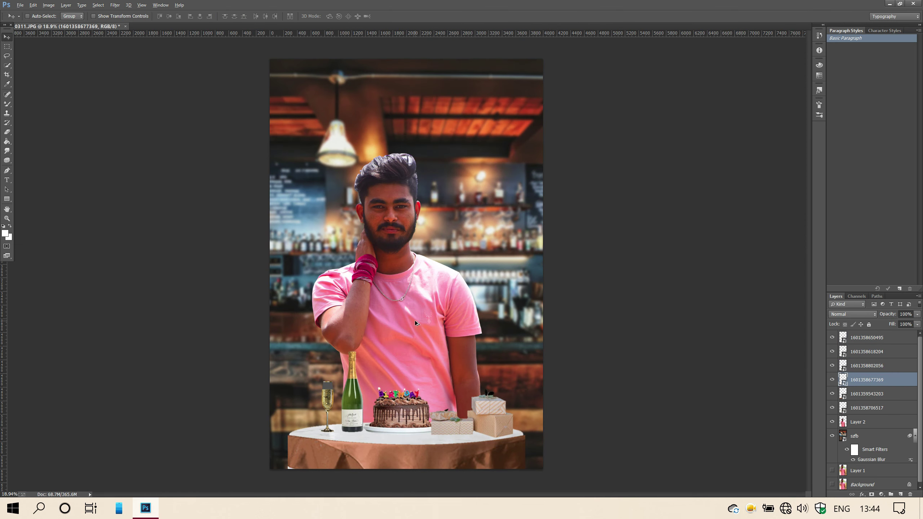
scroll(387, 400, "up", 3)
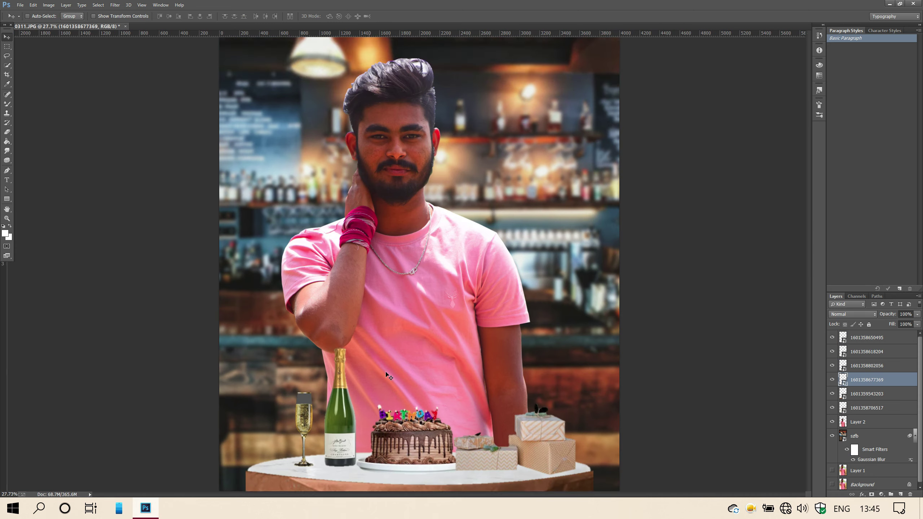
scroll(386, 401, "up", 1)
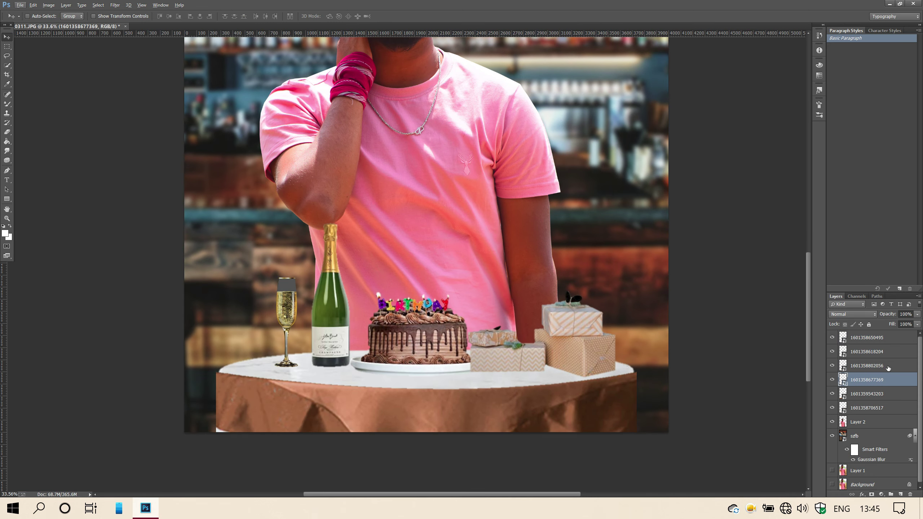
left_click(874, 337)
left_click(876, 351)
left_click_drag(284, 318, 276, 318)
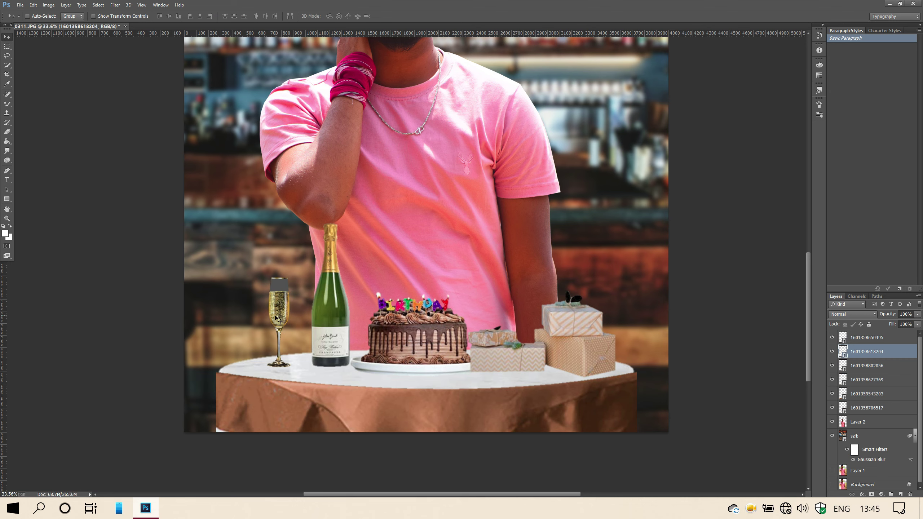
key("ctrl+t")
left_click_drag(237, 263, 232, 256)
key("Return")
left_click_drag(284, 328, 319, 322)
left_click(458, 336, "ctrl")
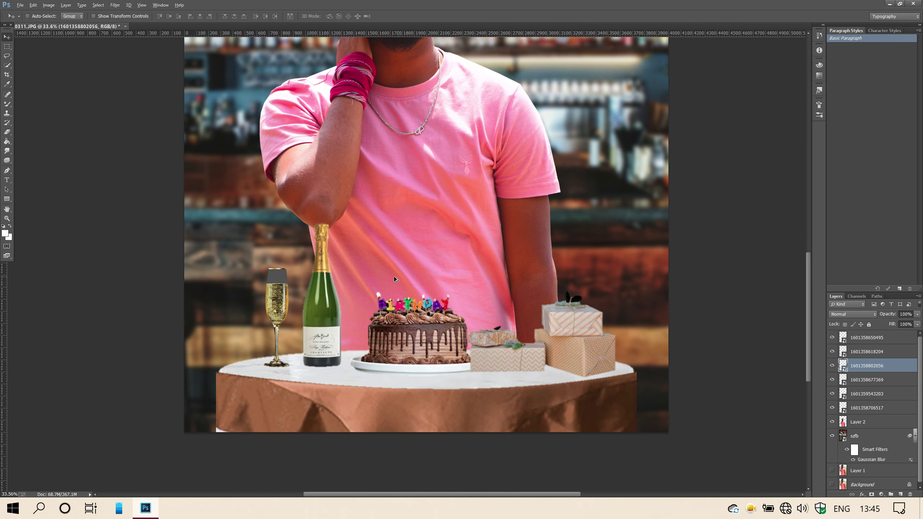
Step: Select the man's cutout on Layer 2 and duplicate the layer
scroll(399, 277, "down", 3)
left_click(529, 352, "ctrl")
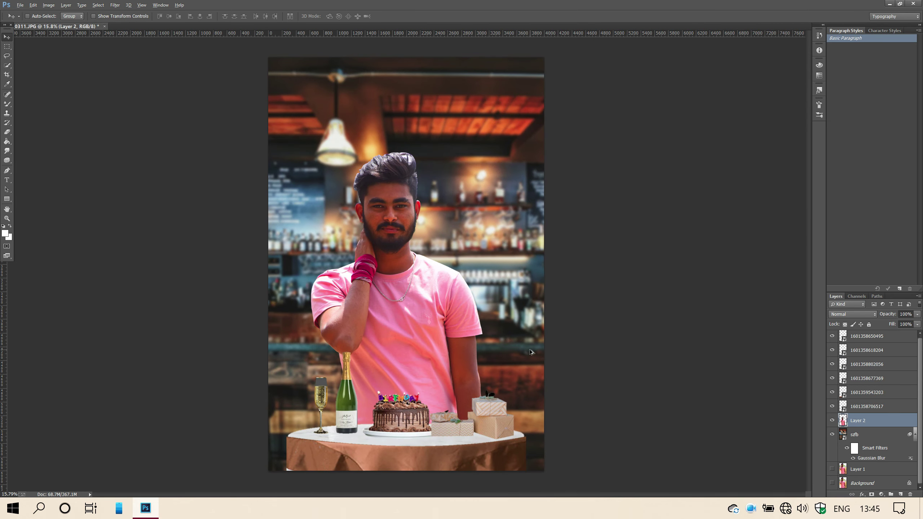
scroll(472, 343, "down", 1)
key("ctrl+j")
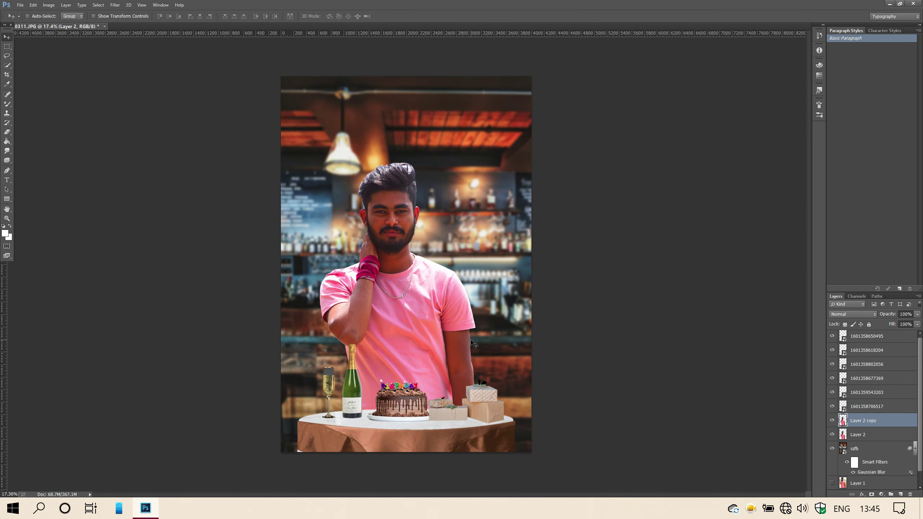
Step: Open the Camera Raw Filter on the Layer 2 copy and raise the Oranges luminance to +16
left_click(109, 4)
left_click(162, 83)
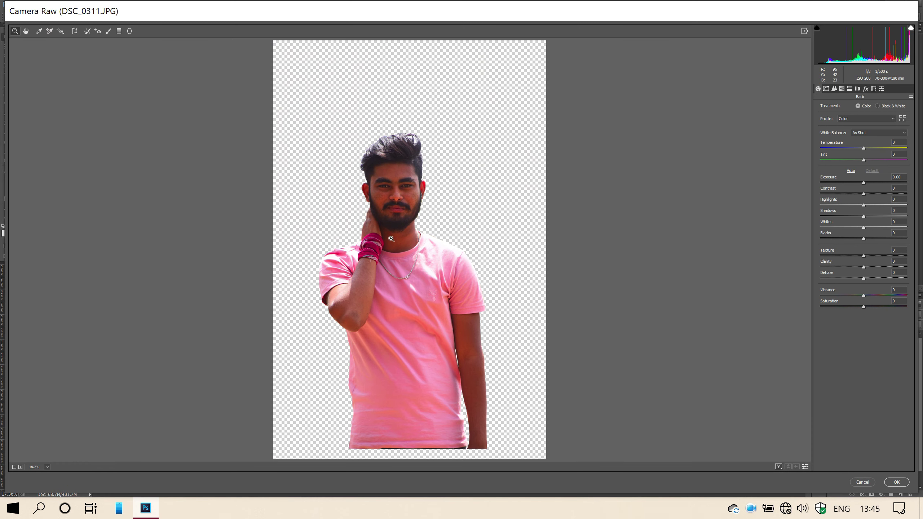
left_click(391, 239)
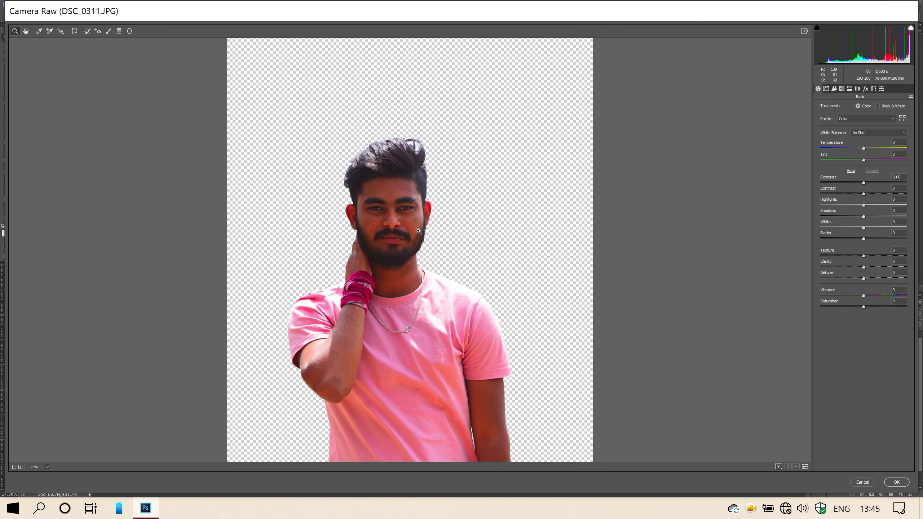
left_click(841, 88)
left_click(869, 105)
left_click_drag(864, 142, 879, 142)
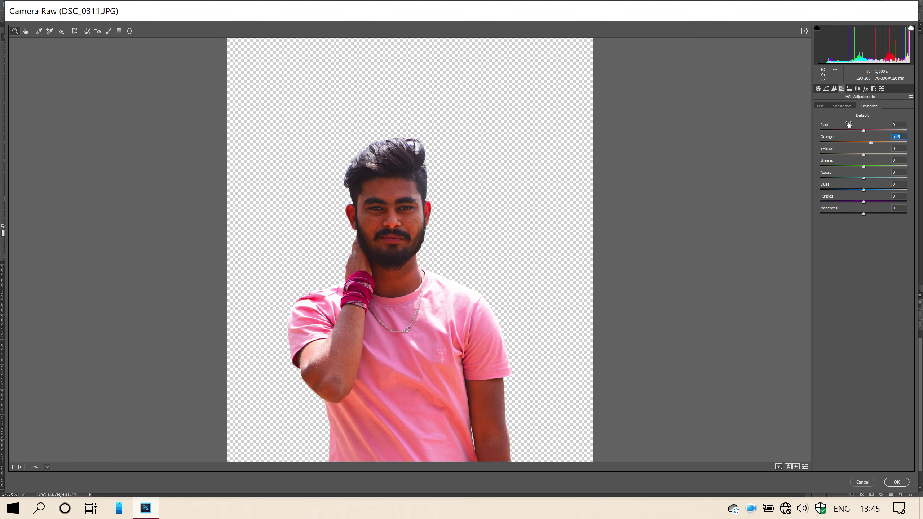
Step: Set Whites to +13 and Shadows to +30, apply the Camera Raw Filter and compare using the copy's visibility
left_click(841, 106)
left_click(818, 89)
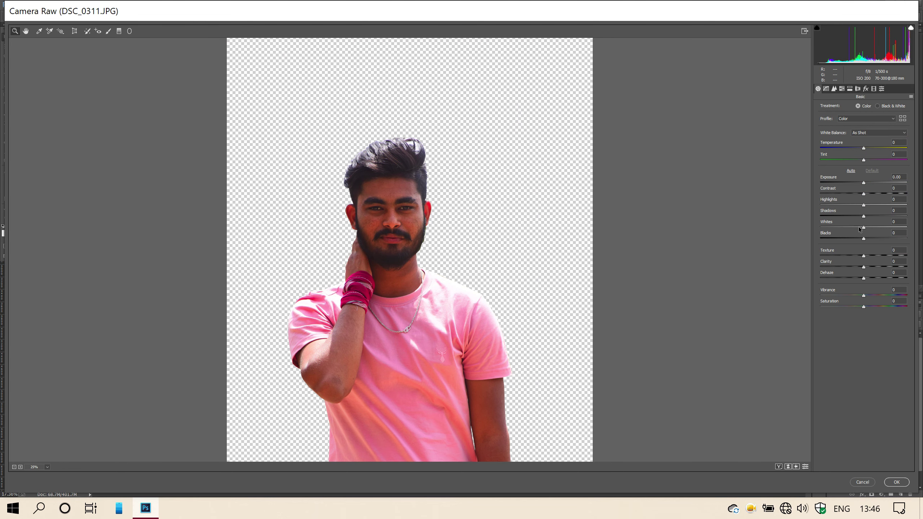
left_click_drag(876, 227, 876, 214)
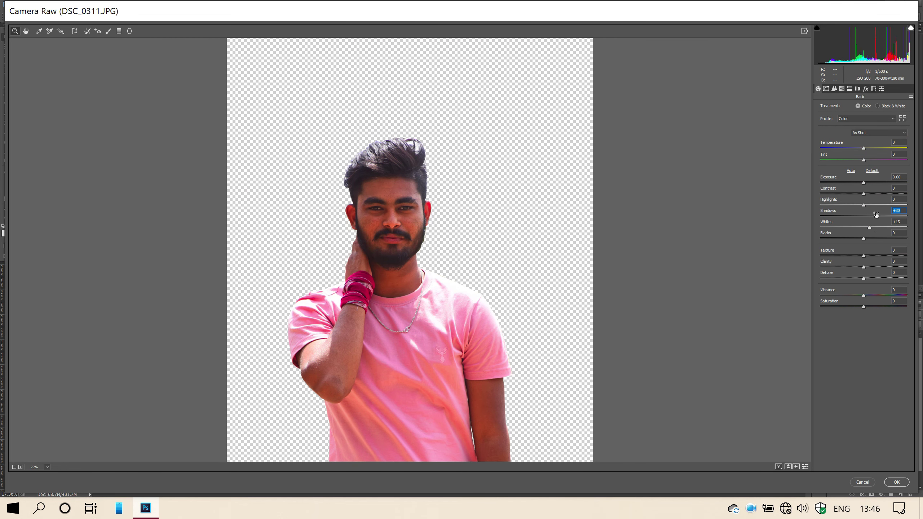
left_click(896, 482)
left_click(832, 420)
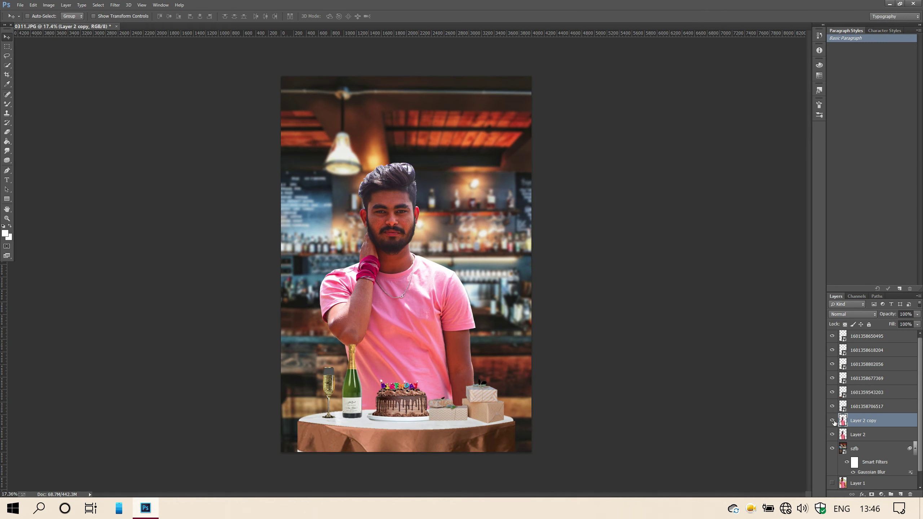
Step: Merge the Layer 2 copy down into Layer 2 and duplicate the merged layer
left_click(917, 315)
key("ctrl+e")
key("ctrl+j")
Step: Remove the blemishes on the man's forehead and face with the Spot Healing Brush in Content-Aware mode
scroll(417, 196, "up", 8)
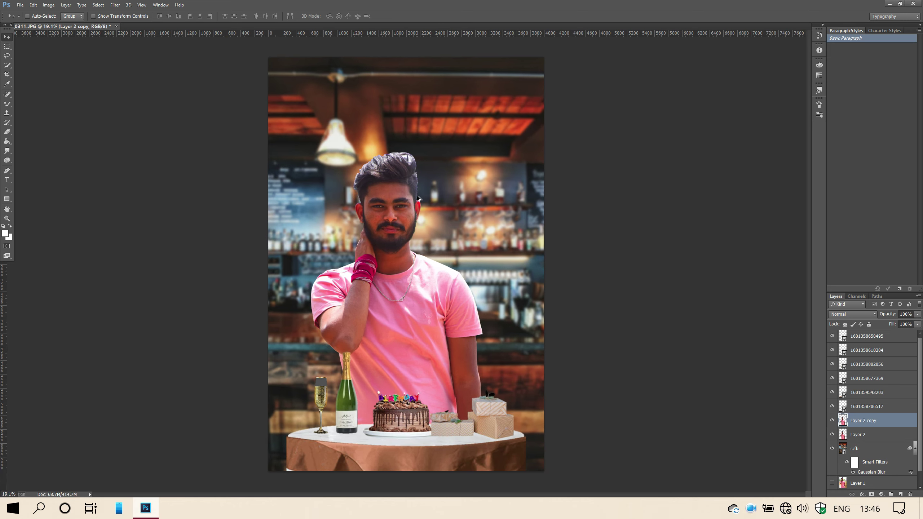
scroll(360, 217, "up", 10)
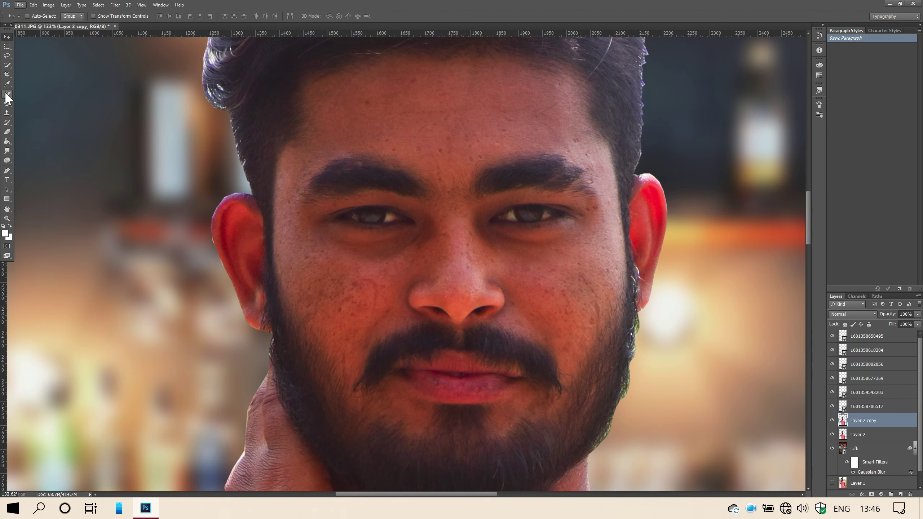
left_click(7, 94)
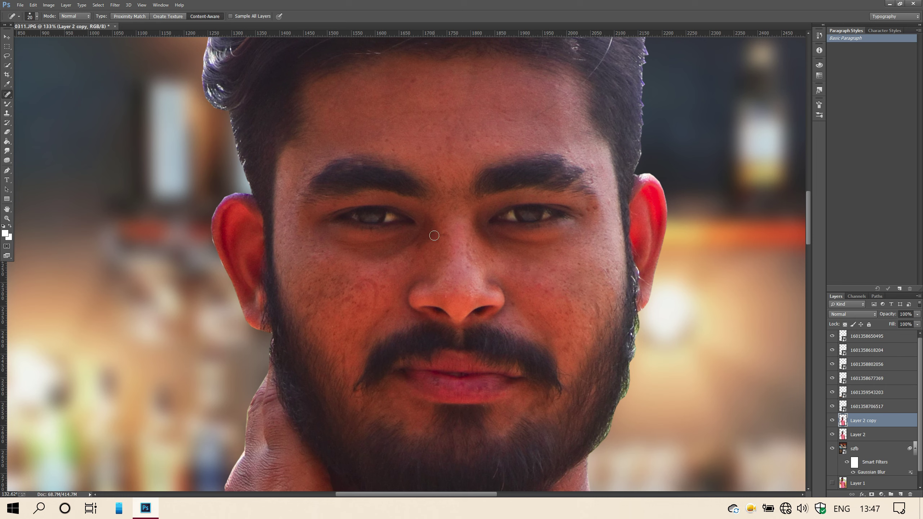
left_click_drag(377, 293, 377, 307)
right_click(866, 423)
left_click(672, 344)
key("ctrl+z")
Step: Set the Smudge tool strength to 23% and smooth the forehead skin above his left eyebrow
left_click(6, 150)
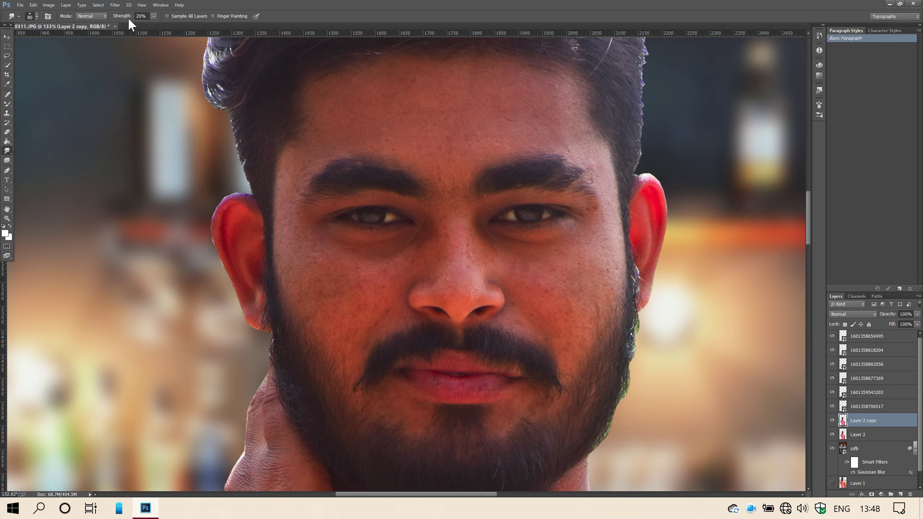
scroll(498, 137, "up", 2)
scroll(483, 131, "up", 3)
key("bracketright")
key("bracketright")
mouse_move(511, 195)
left_mouse_down()
mouse_move(519, 212)
mouse_move(572, 171)
mouse_move(507, 181)
mouse_move(481, 160)
mouse_move(493, 243)
mouse_move(545, 238)
mouse_move(602, 212)
left_mouse_up()
key("bracketleft")
key("bracketleft")
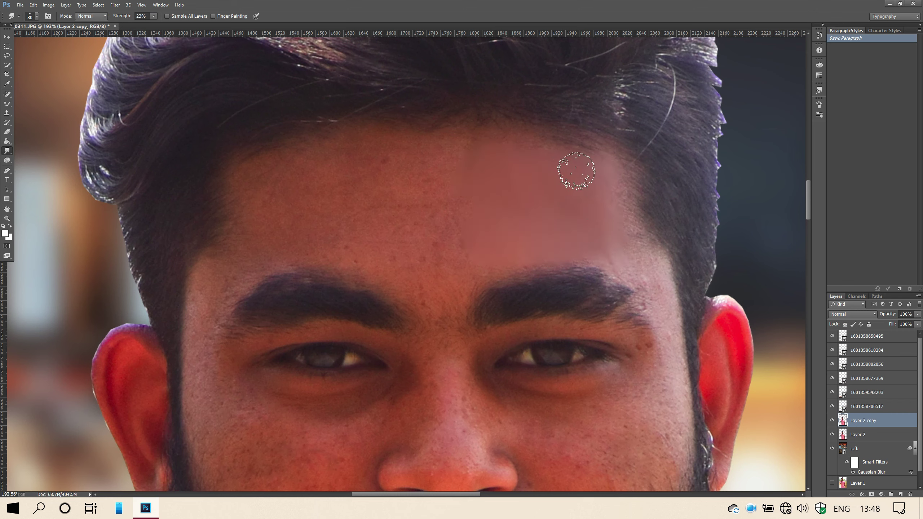
Step: Smudge the rest of the forehead smooth, including the skin between the eyebrows and his right temple
key("bracketright")
key("bracketright")
key("bracketright")
mouse_move(447, 197)
left_mouse_down()
mouse_move(490, 253)
mouse_move(439, 166)
mouse_move(435, 208)
mouse_move(416, 229)
mouse_move(418, 259)
mouse_move(417, 188)
mouse_move(366, 179)
mouse_move(328, 179)
mouse_move(265, 200)
mouse_move(345, 196)
mouse_move(355, 224)
mouse_move(290, 213)
mouse_move(247, 243)
mouse_move(282, 254)
mouse_move(252, 180)
mouse_move(319, 162)
mouse_move(309, 186)
mouse_move(391, 156)
mouse_move(526, 166)
mouse_move(540, 179)
left_mouse_up()
key("bracketright")
key("bracketright")
key("bracketleft")
key("bracketleft")
key("bracketleft")
key("bracketleft")
scroll(400, 180, "down", 3)
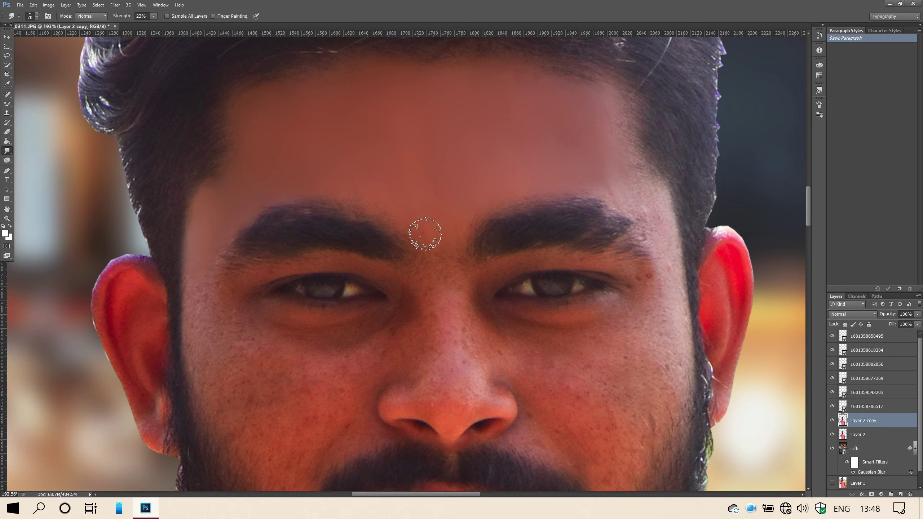
key("bracketleft")
key("bracketleft")
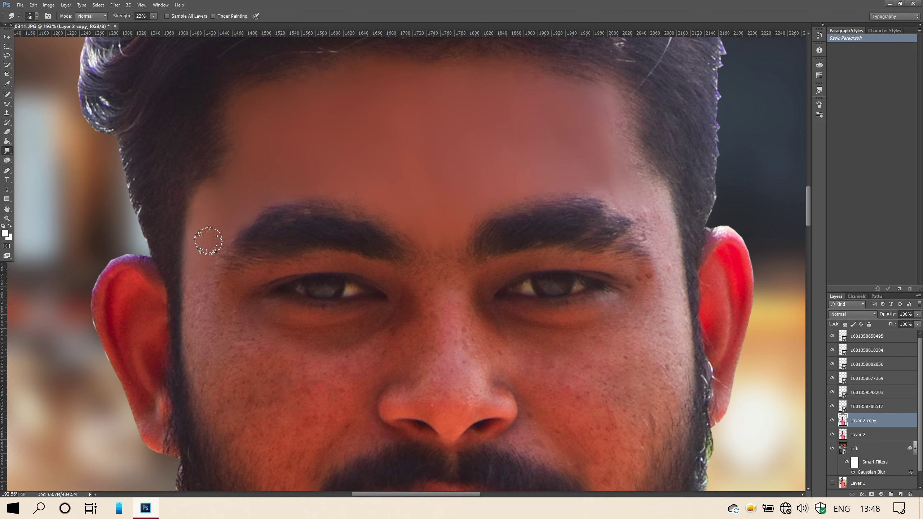
Step: Smooth his right cheek and the skin beneath his right eye with the Smudge tool
scroll(219, 327, "down", 3)
key("bracketright")
key("bracketright")
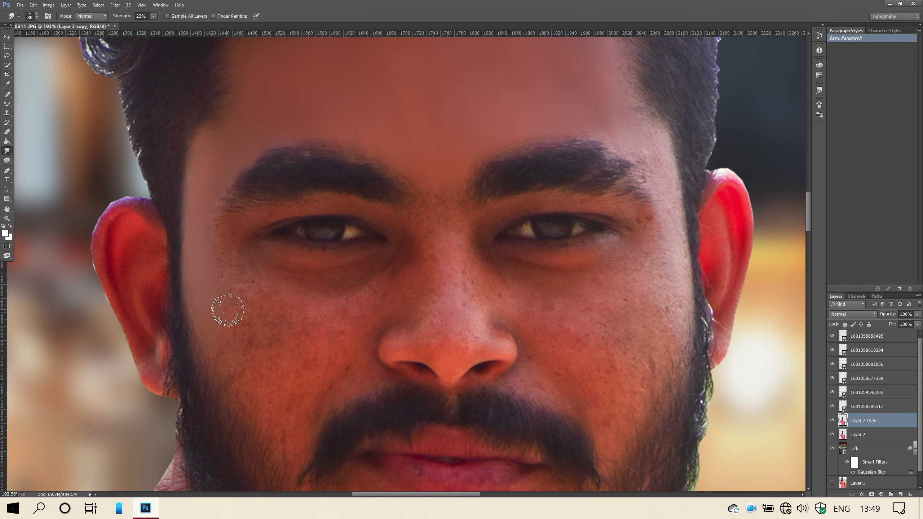
mouse_move(280, 436)
left_mouse_down()
mouse_move(329, 361)
mouse_move(331, 376)
mouse_move(363, 370)
mouse_move(333, 393)
mouse_move(346, 349)
left_mouse_up()
mouse_move(270, 349)
left_mouse_down()
mouse_move(300, 349)
mouse_move(357, 304)
mouse_move(247, 312)
mouse_move(225, 264)
mouse_move(349, 287)
mouse_move(385, 271)
left_mouse_up()
key("bracketleft")
key("bracketleft")
key("bracketleft")
key("bracketleft")
key("bracketleft")
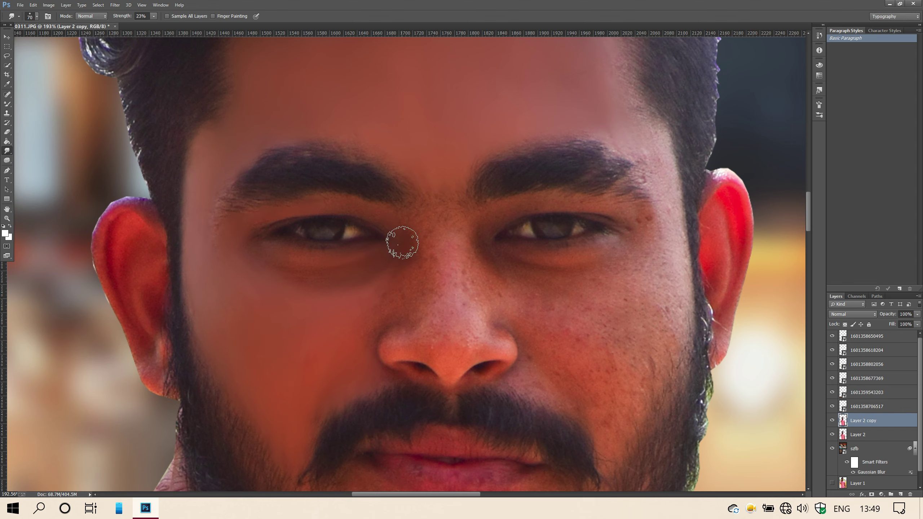
Step: Smudge the skin of the nose and its bridge smooth, reducing the brush to size 60
key("bracketright")
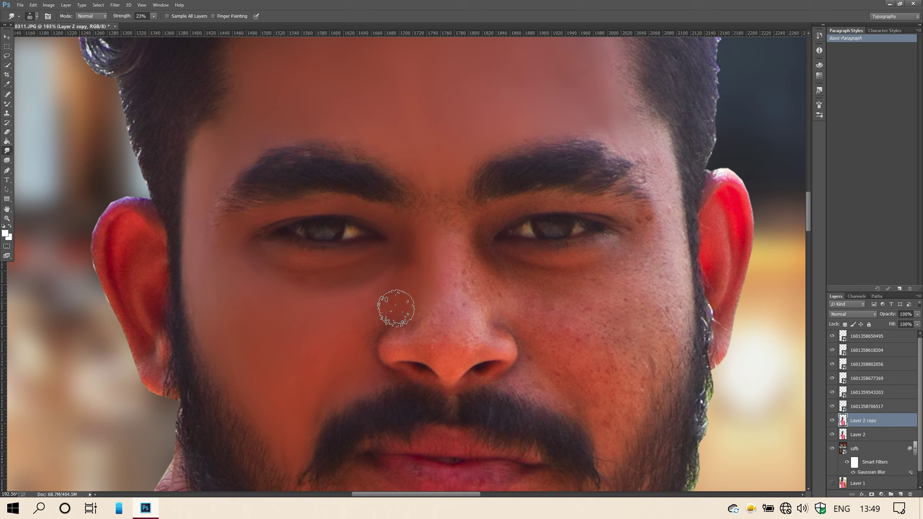
key("bracketleft")
key("bracketleft")
key("bracketleft")
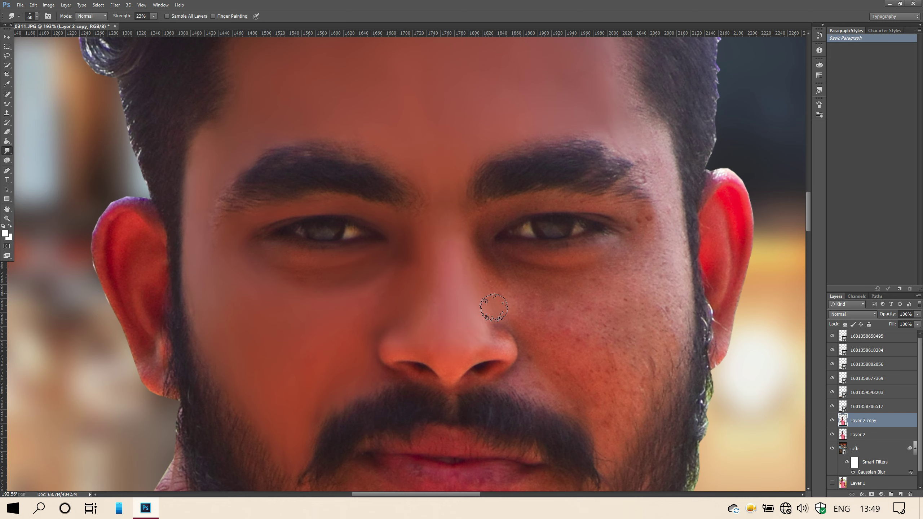
Step: Smooth his left temple and the skin around his left eyebrow and eyelid with the Smudge tool
mouse_move(641, 257)
left_mouse_down()
mouse_move(571, 256)
mouse_move(513, 200)
left_mouse_up()
key("bracketleft")
key("bracketleft")
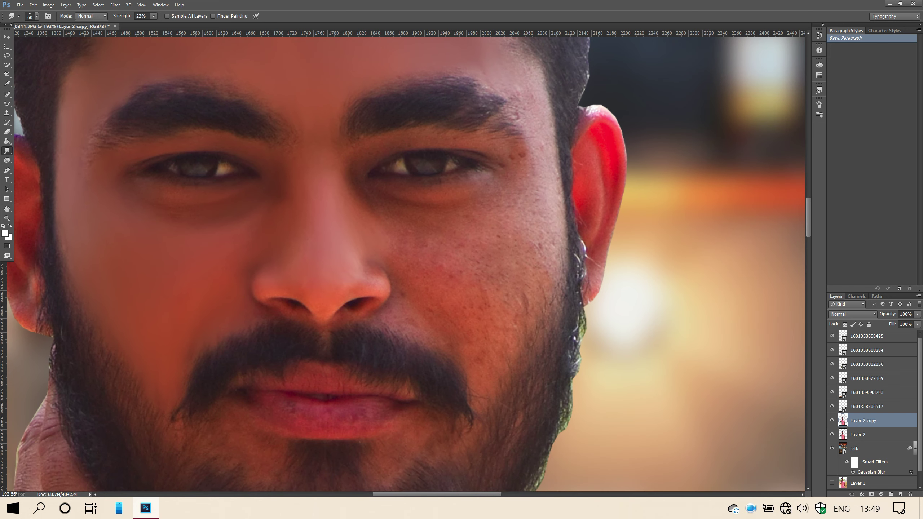
scroll(490, 88, "up", 2)
key("bracketright")
key("bracketright")
scroll(519, 120, "up", 2)
key("bracketright")
key("bracketright")
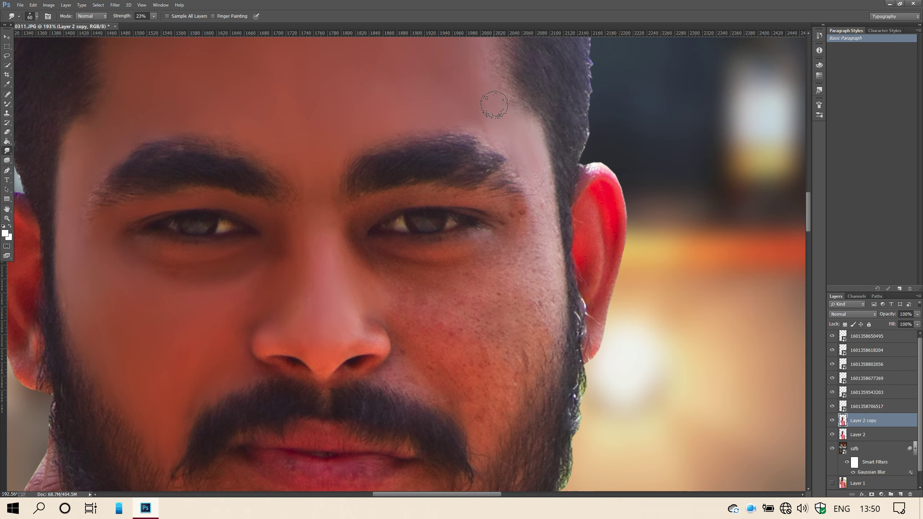
scroll(534, 193, "down", 1)
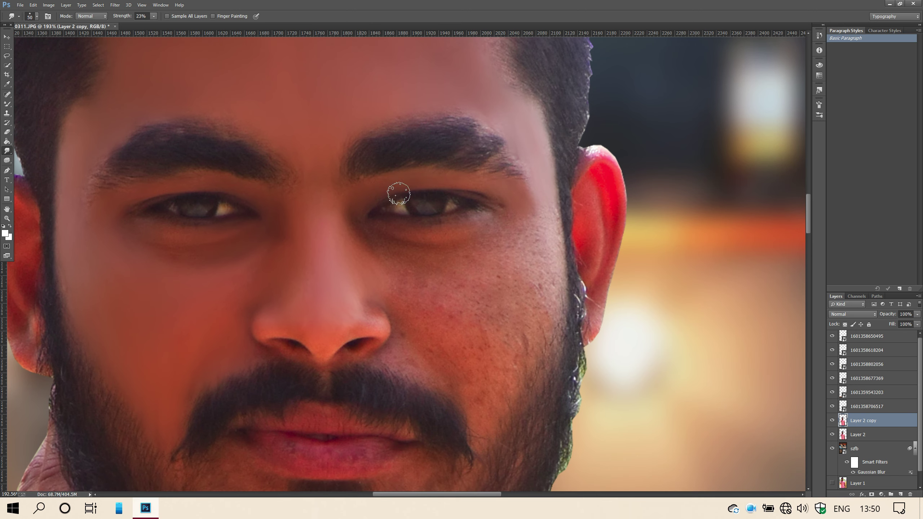
key("bracketleft")
key("bracketleft")
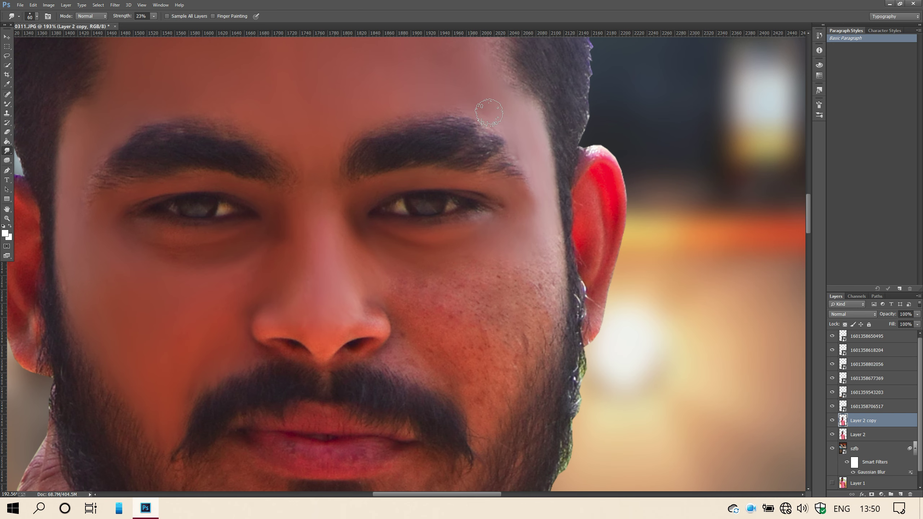
Step: Smudge the skin of his left cheek smooth, enlarging the brush to size 100
scroll(544, 209, "down", 3)
key("bracketright")
key("bracketright")
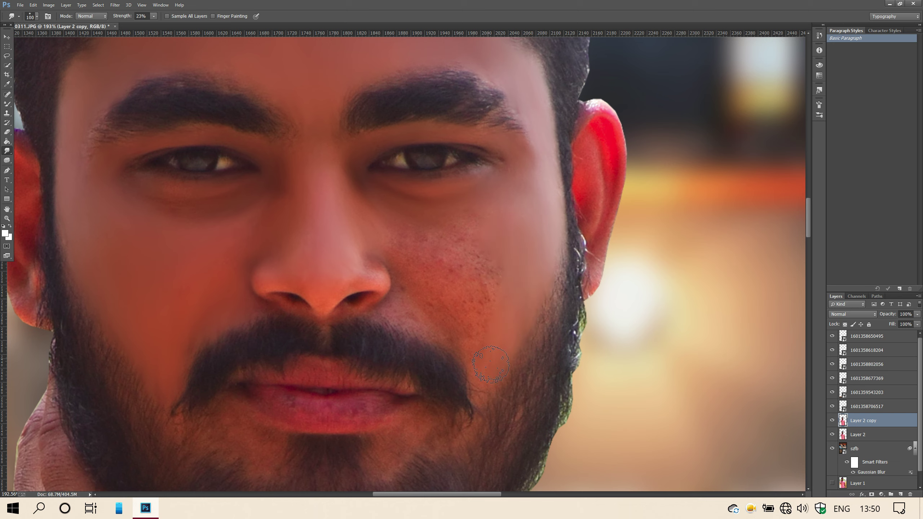
mouse_move(462, 226)
left_mouse_down()
mouse_move(413, 229)
mouse_move(448, 235)
mouse_move(441, 269)
mouse_move(418, 260)
mouse_move(450, 313)
left_mouse_up()
Step: Smooth both ears and the lips with a smaller Smudge brush
key("bracketleft")
key("bracketleft")
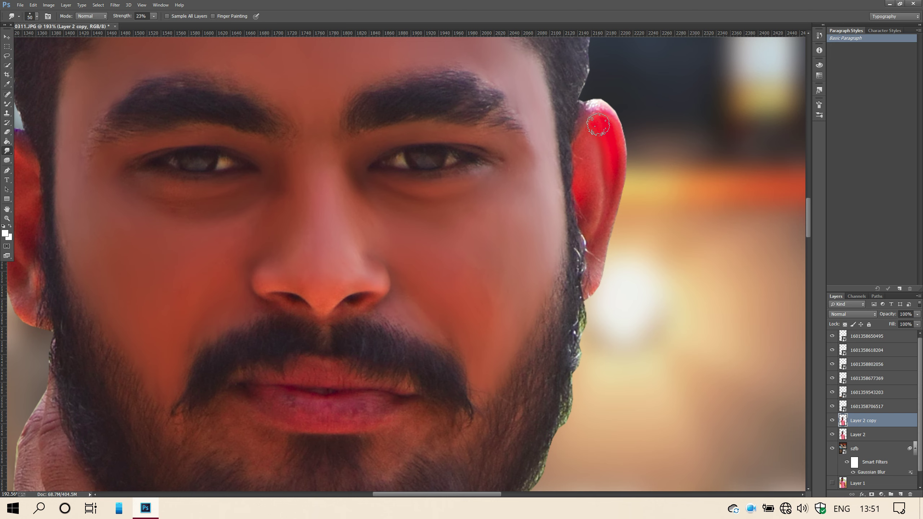
left_click_drag(616, 159, 767, 141)
key("bracketleft")
key("bracketleft")
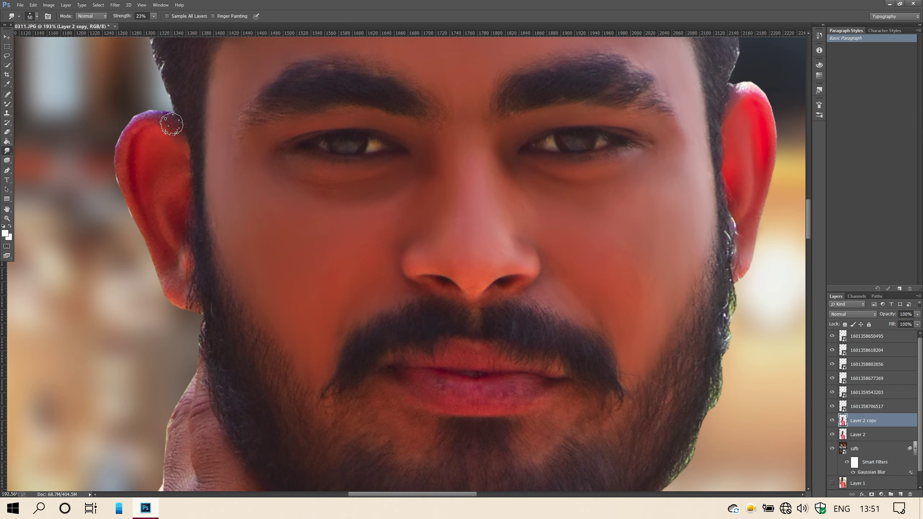
scroll(171, 202, "down", 2)
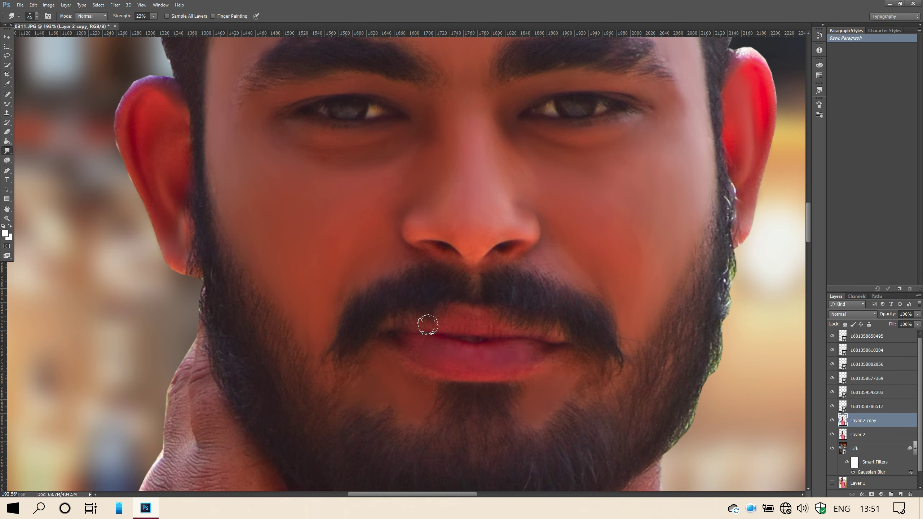
Step: Touch up the skin beneath his right eye with the Smudge tool
key("ctrl+0")
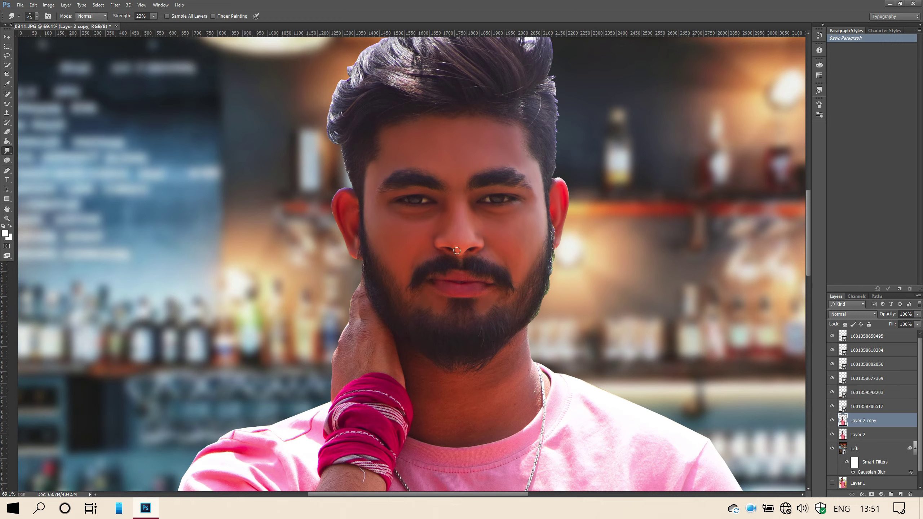
scroll(410, 218, "up", 6)
key("bracketright")
key("bracketright")
key("bracketright")
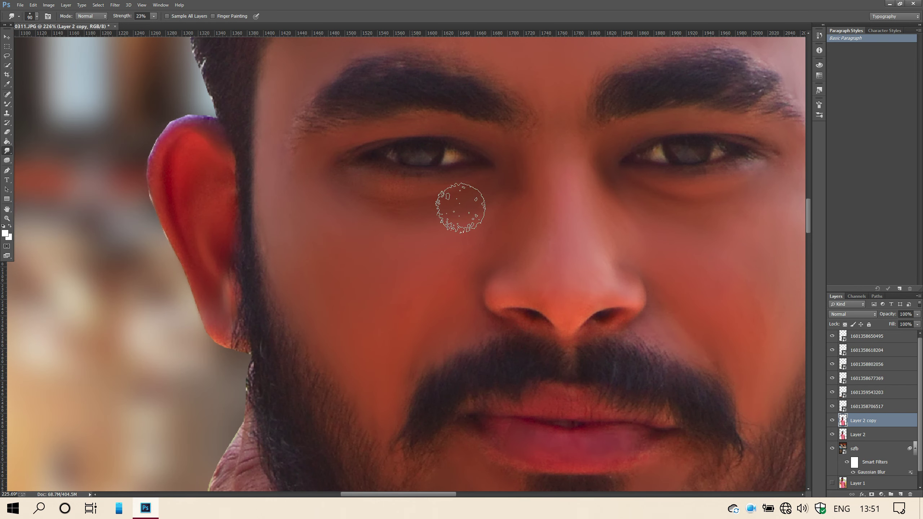
key("p")
left_click(7, 150)
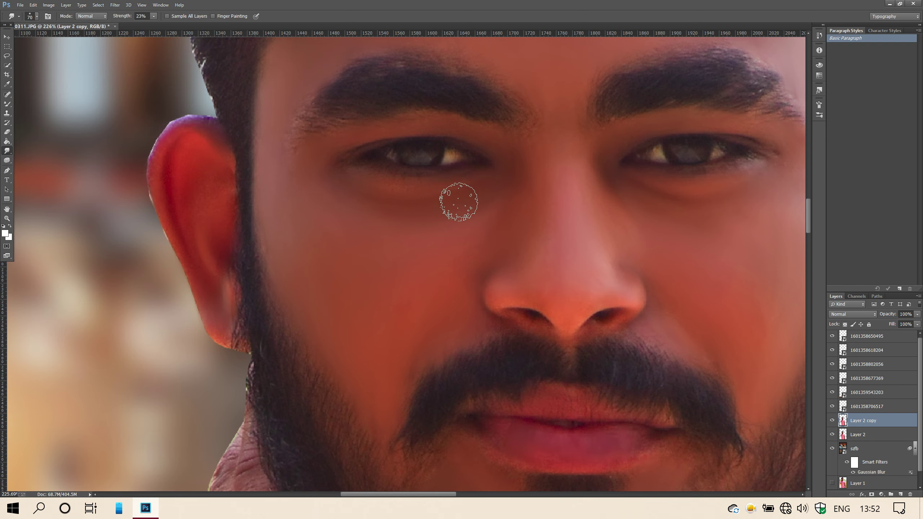
Step: Load the Layer 2 copy's outline as a selection and start smoothing the neck beside the chain
scroll(458, 178, "down", 4)
scroll(461, 172, "down", 3)
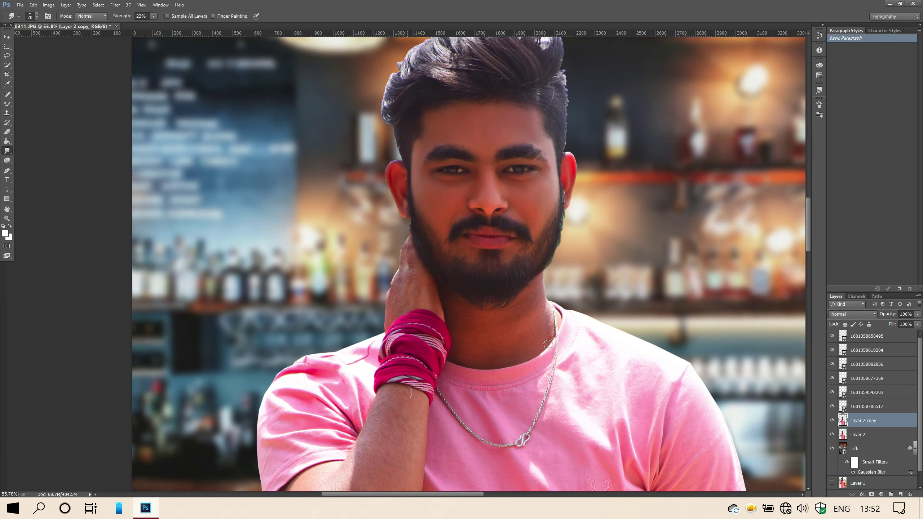
scroll(469, 333, "right", 3)
scroll(471, 335, "up", 5)
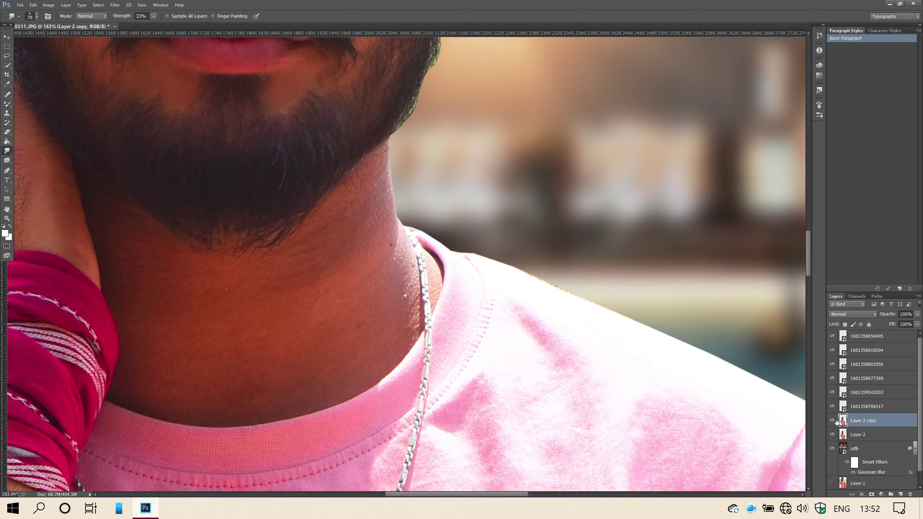
left_click(840, 421, "ctrl")
scroll(367, 269, "up", 3)
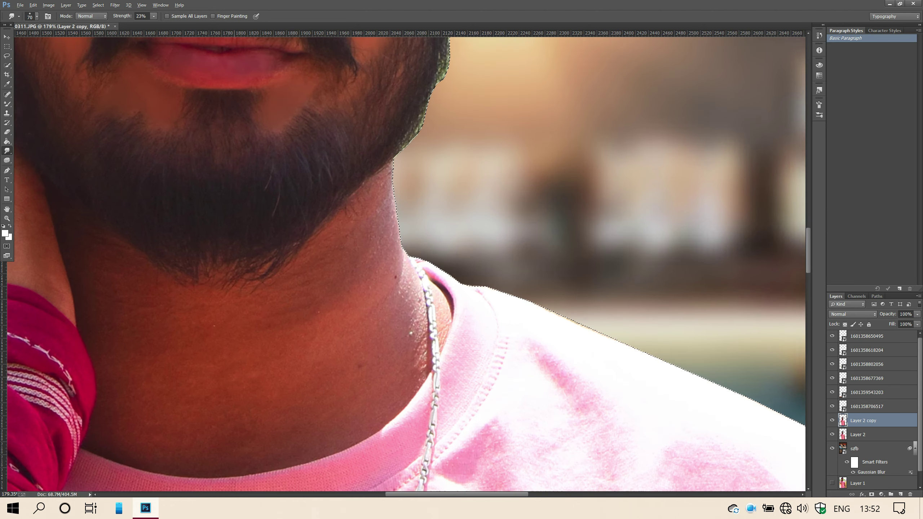
left_click_drag(410, 396, 398, 299)
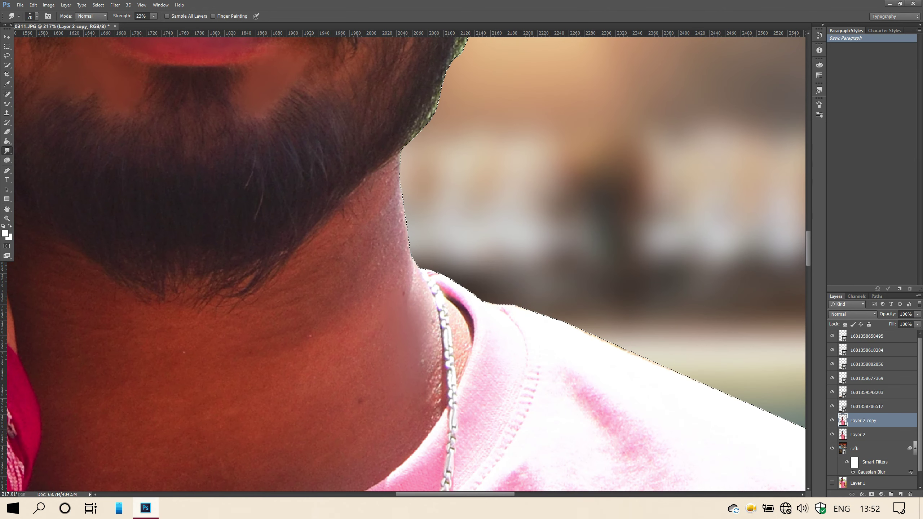
Step: Set the Smudge strength to 25% and smooth the left side of his neck below the jaw
key("bracketright")
mouse_move(245, 391)
left_mouse_down()
mouse_move(296, 315)
mouse_move(247, 329)
mouse_move(289, 353)
mouse_move(330, 397)
mouse_move(311, 371)
mouse_move(365, 232)
left_mouse_up()
key("bracketright")
key("bracketleft")
key("bracketleft")
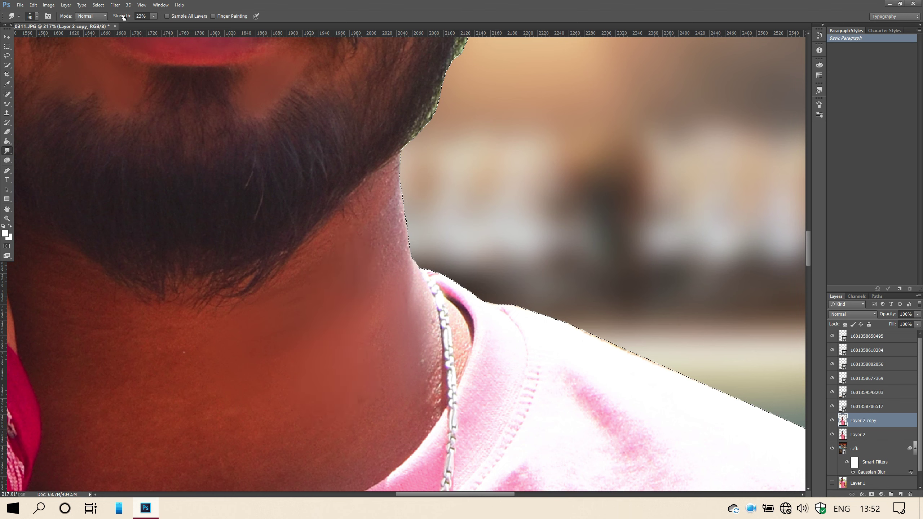
key("bracketright")
mouse_move(314, 268)
left_mouse_down()
mouse_move(387, 253)
mouse_move(392, 191)
mouse_move(387, 273)
left_mouse_up()
Step: Smudge the middle of the neck smooth down to the collar, enlarging the brush to size 150
scroll(387, 275, "down", 1)
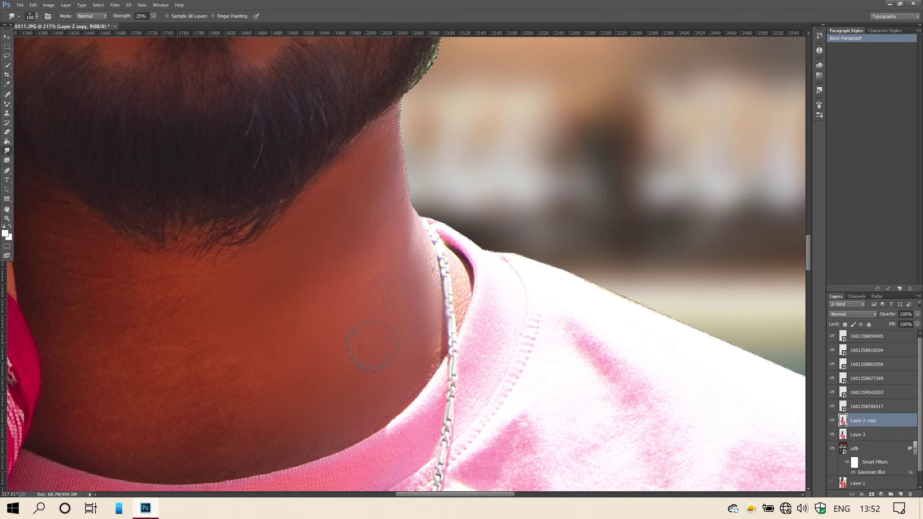
key("bracketleft")
key("bracketright")
key("bracketright")
key("bracketright")
key("bracketright")
key("bracketright")
key("bracketright")
key("bracketright")
scroll(313, 249, "left", 5)
scroll(331, 239, "down", 1)
key("bracketright")
key("bracketright")
key("bracketright")
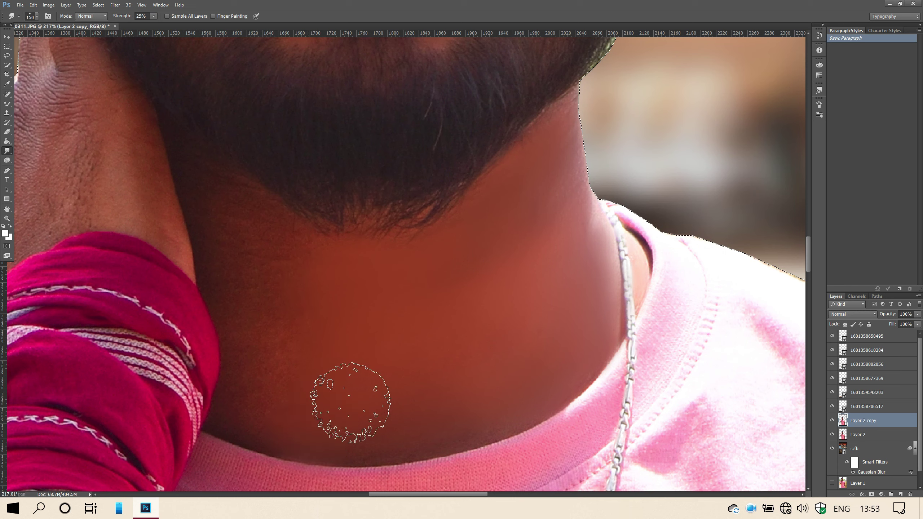
Step: Smooth the shaded neck skin between the beard and the wristband with the Smudge tool
scroll(277, 297, "up", 2)
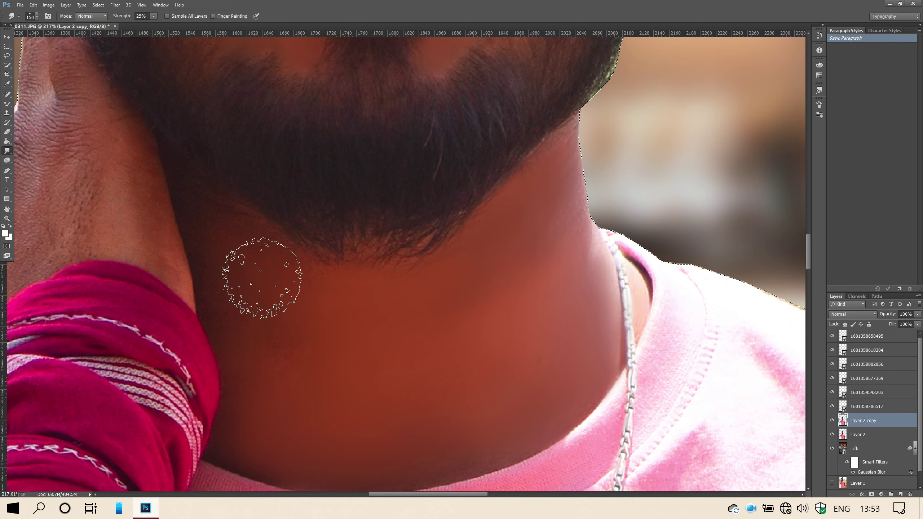
key("bracketleft")
key("bracketleft")
key("bracketleft")
key("bracketright")
key("bracketright")
key("bracketright")
key("bracketright")
Step: Smooth the back of the raised hand above the wristband using a Smudge brush of about size 80
scroll(443, 433, "down", 3)
scroll(369, 271, "down", 5)
key("bracketleft")
key("bracketleft")
key("bracketleft")
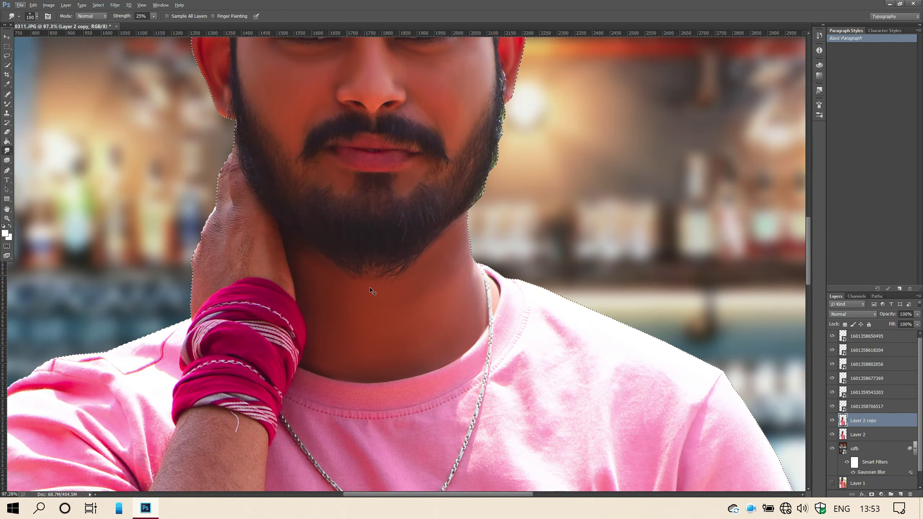
scroll(273, 235, "left", 3)
scroll(272, 232, "up", 5)
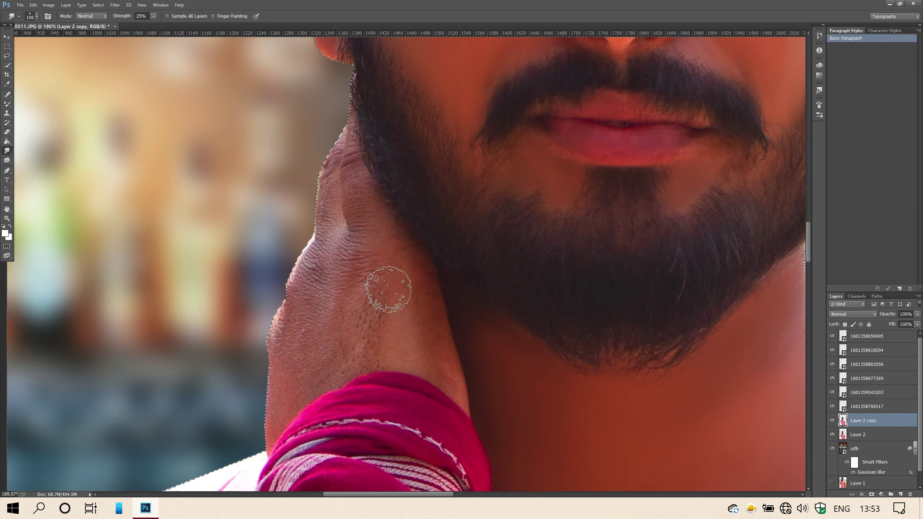
key("bracketleft")
key("bracketleft")
key("bracketleft")
key("bracketleft")
key("bracketright")
key("bracketright")
mouse_move(400, 321)
left_mouse_down()
mouse_move(373, 303)
mouse_move(355, 331)
mouse_move(320, 332)
mouse_move(286, 380)
mouse_move(328, 360)
mouse_move(288, 372)
left_mouse_up()
key("bracketleft")
key("bracketleft")
mouse_move(261, 427)
left_mouse_down()
mouse_move(293, 394)
mouse_move(290, 296)
mouse_move(309, 256)
mouse_move(319, 154)
left_mouse_up()
key("bracketleft")
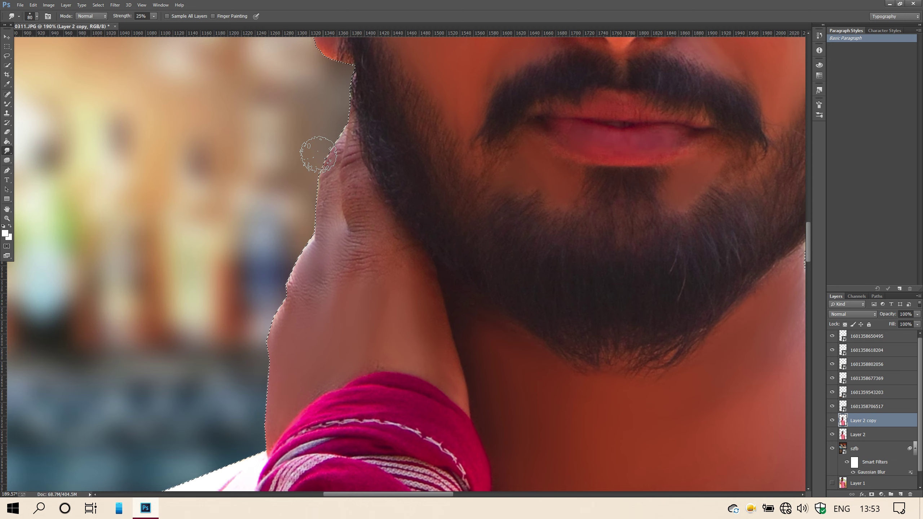
Step: Smudge the edge of the hand beside the beard smooth with the brush at size 60
scroll(349, 171, "up", 2)
key("bracketleft")
key("bracketleft")
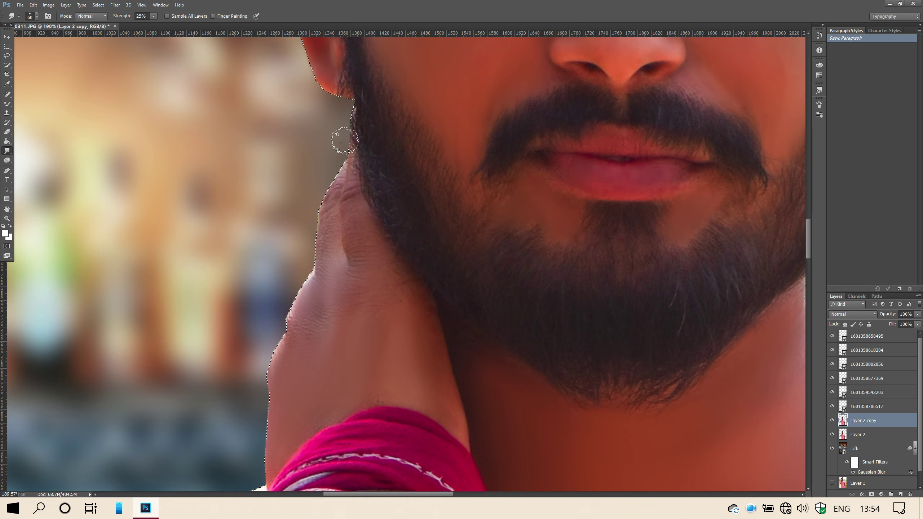
Step: Smooth the skin of the forearm just below the wristband with the Smudge tool at brush sizes 150 and 125
scroll(343, 182, "down", 5)
scroll(342, 245, "up", 5)
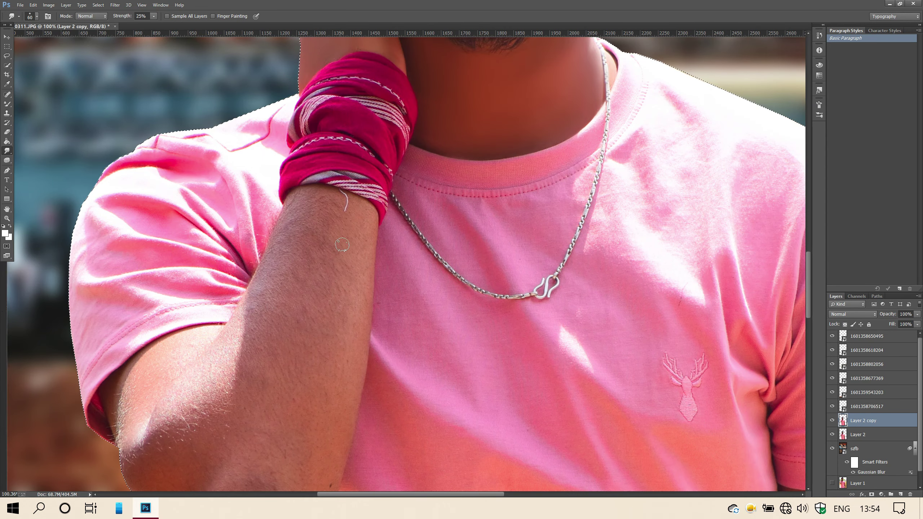
scroll(342, 245, "down", 4)
key("bracketright")
key("bracketright")
key("bracketright")
key("bracketright")
key("bracketright")
key("bracketright")
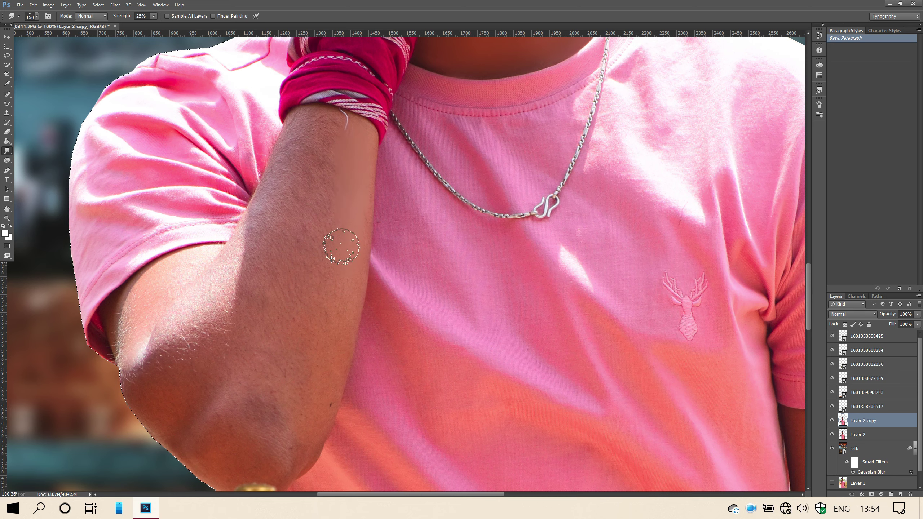
key("bracketleft")
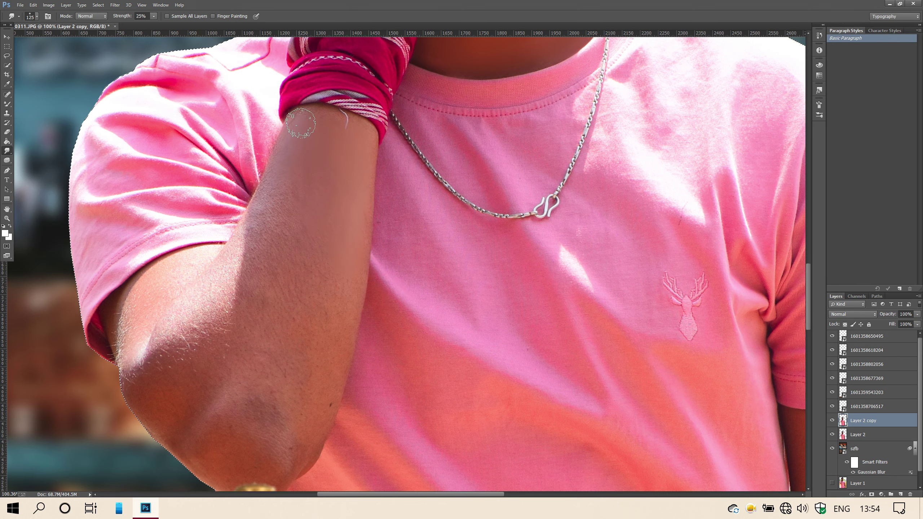
Step: Smooth the rest of the raised forearm down to the elbow using a Smudge brush of size 200
key("bracketright")
key("bracketright")
key("bracketright")
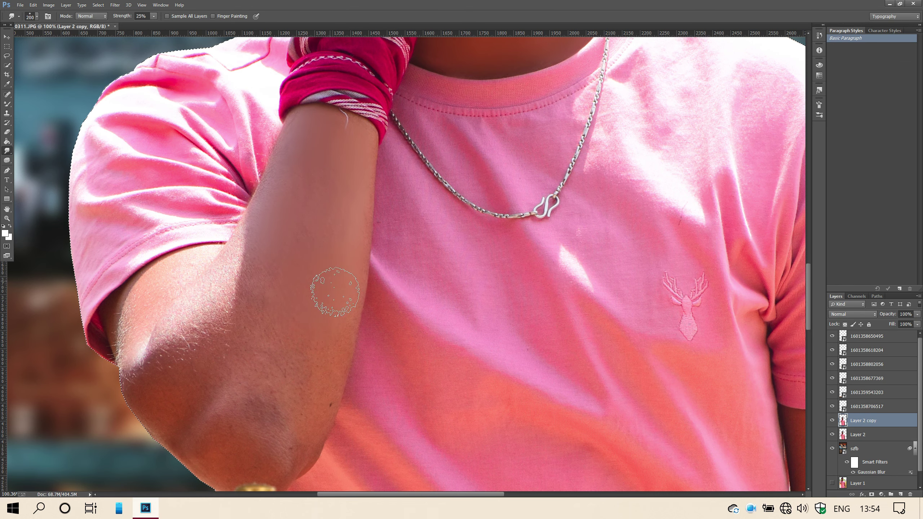
scroll(335, 292, "down", 4)
mouse_move(284, 366)
left_mouse_down()
mouse_move(264, 334)
mouse_move(249, 381)
left_mouse_up()
key("bracketright")
key("bracketright")
key("bracketleft")
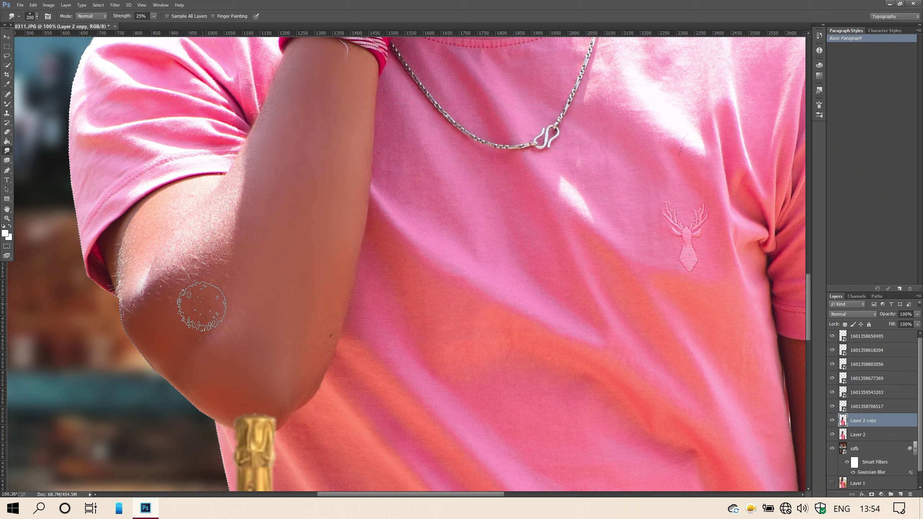
Step: Smudge the upper arm of the raised arm smooth below the sleeve, using brush sizes 125 and 175
key("bracketleft")
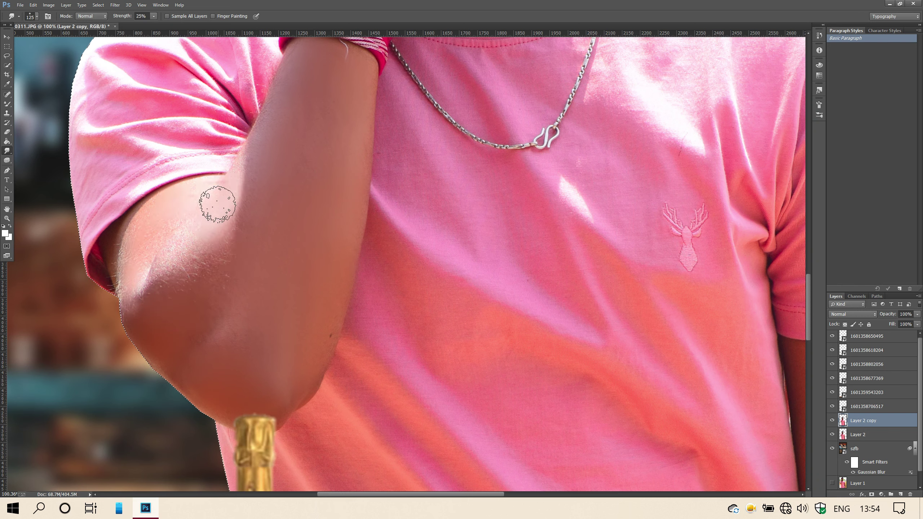
key("bracketright")
key("bracketright")
Step: Smooth the skin of the lowered arm just below its sleeve, enlarging the Smudge brush from 100 to 200
scroll(214, 182, "down", 4)
scroll(363, 279, "down", 2)
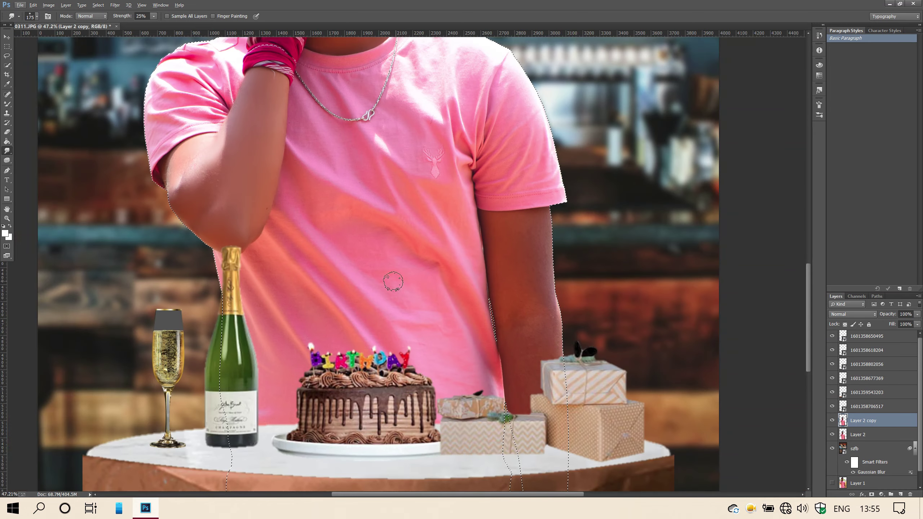
scroll(454, 266, "right", 3)
scroll(454, 247, "up", 6)
scroll(381, 250, "up", 3)
scroll(365, 206, "down", 2)
key("bracketleft")
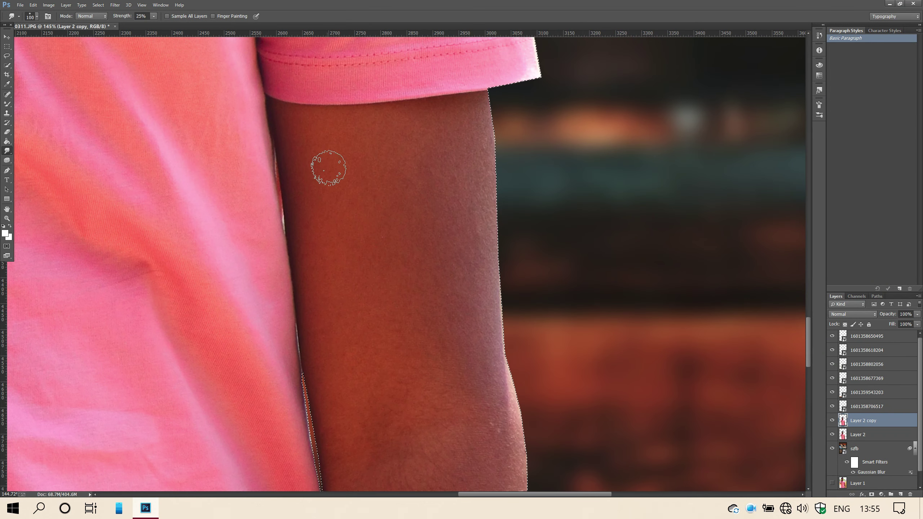
key("bracketright")
key("bracketright")
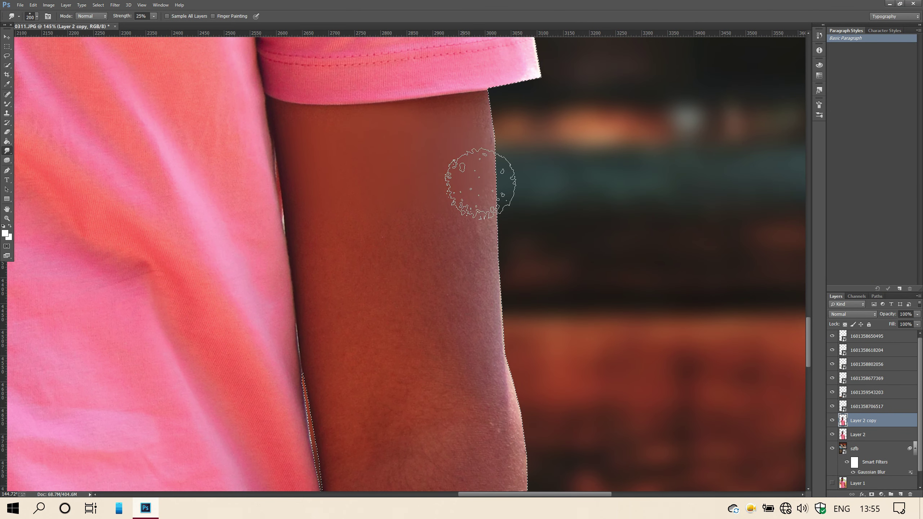
Step: Smudge the lowered arm smooth past the elbow down to the gift boxes with the brush at size 200
scroll(370, 219, "down", 3)
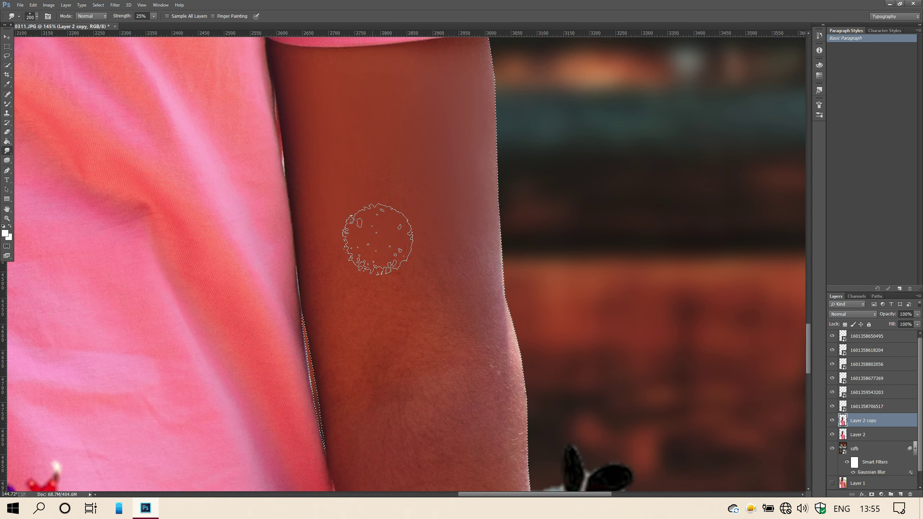
scroll(399, 251, "down", 3)
scroll(418, 214, "down", 1)
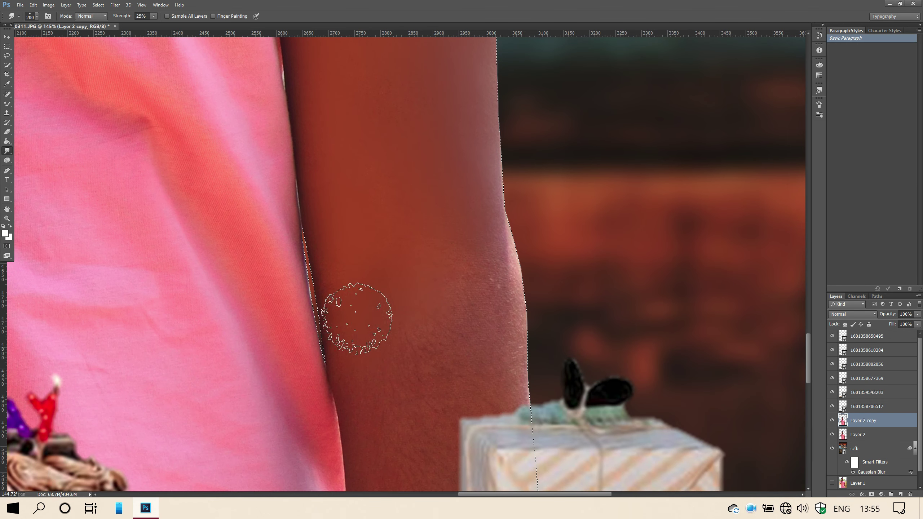
scroll(483, 255, "down", 3)
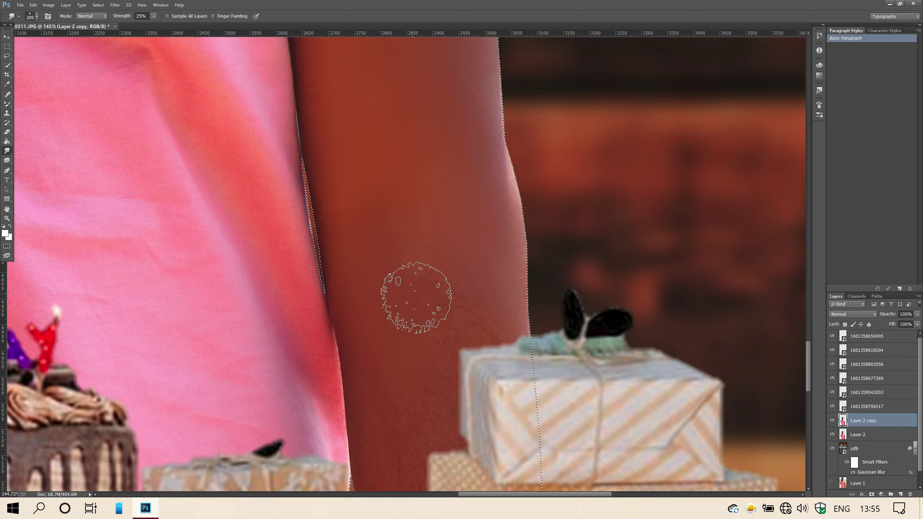
scroll(484, 252, "down", 5)
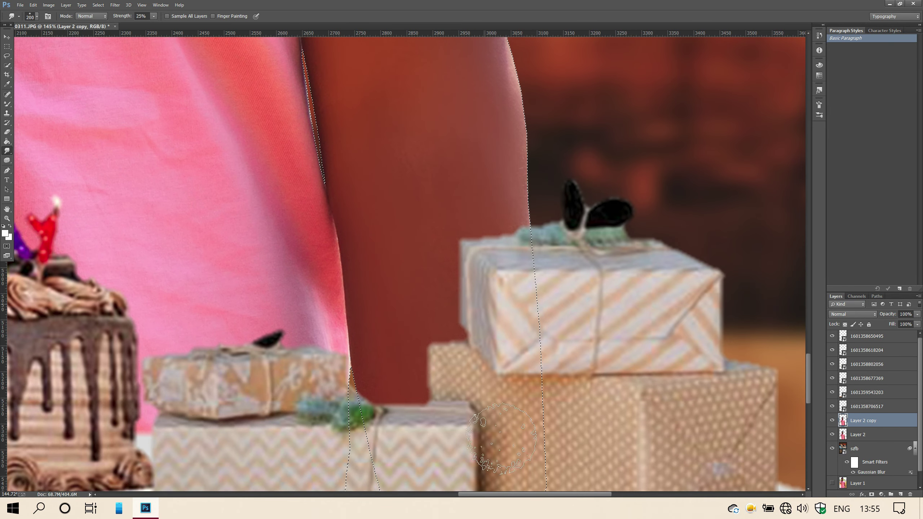
scroll(464, 215, "down", 4)
scroll(487, 495, "down", 2)
scroll(512, 400, "down", 5)
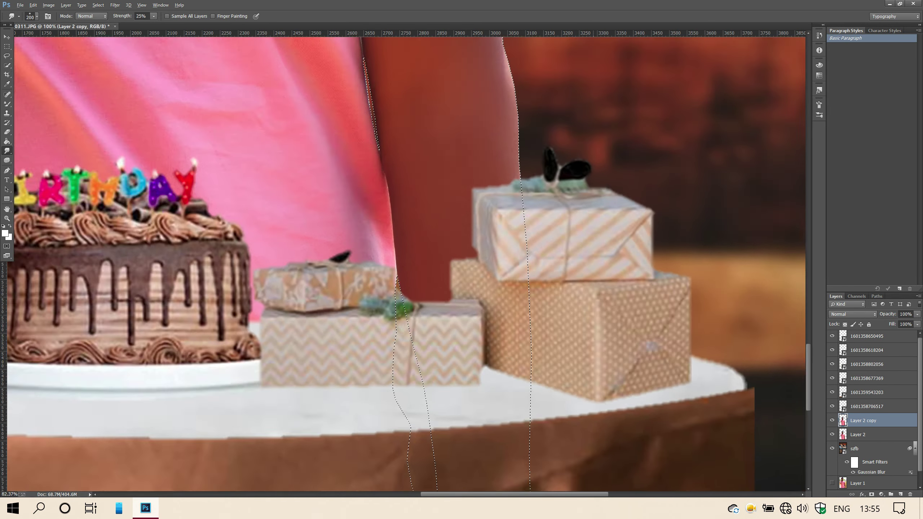
key("bracketright")
key("bracketright")
key("bracketright")
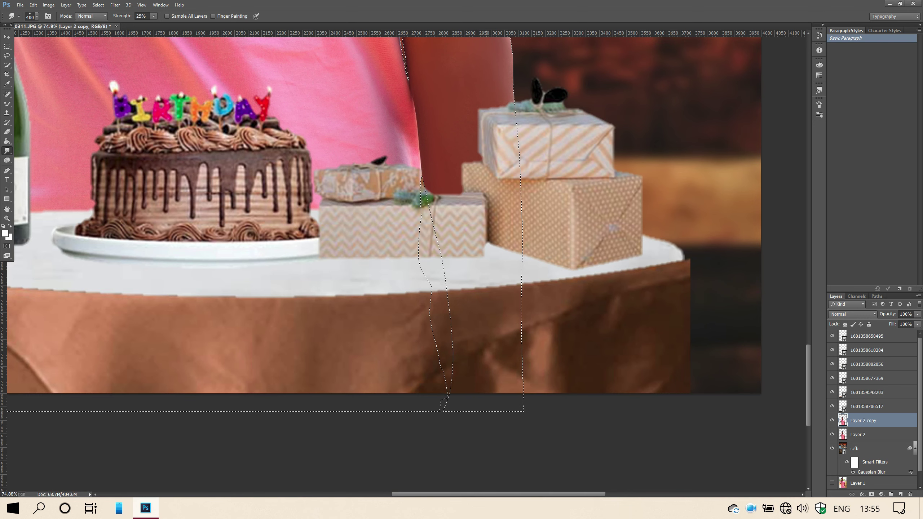
scroll(429, 305, "down", 1)
scroll(421, 320, "down", 6)
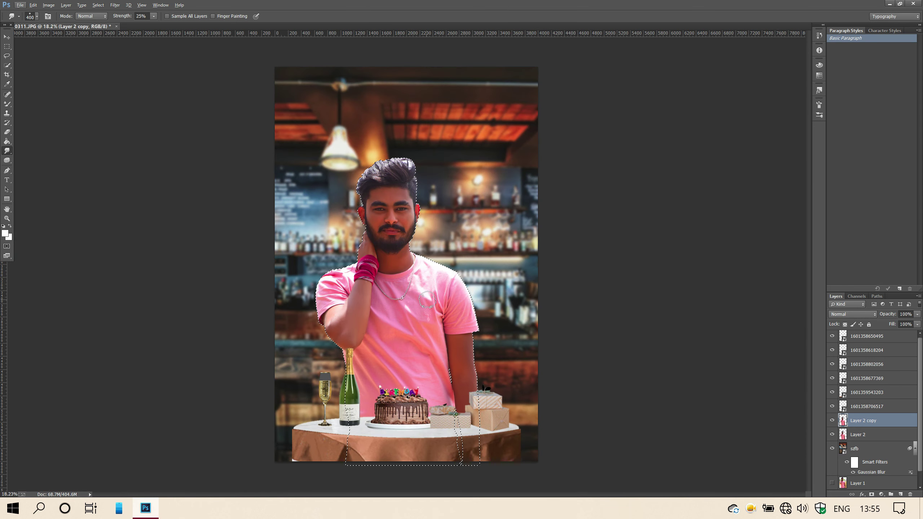
Step: Move the retouched man on Layer 2 copy slightly up, deselect, and compare him with the layer's visibility off and on
key("v")
left_click_drag(414, 342, 414, 338)
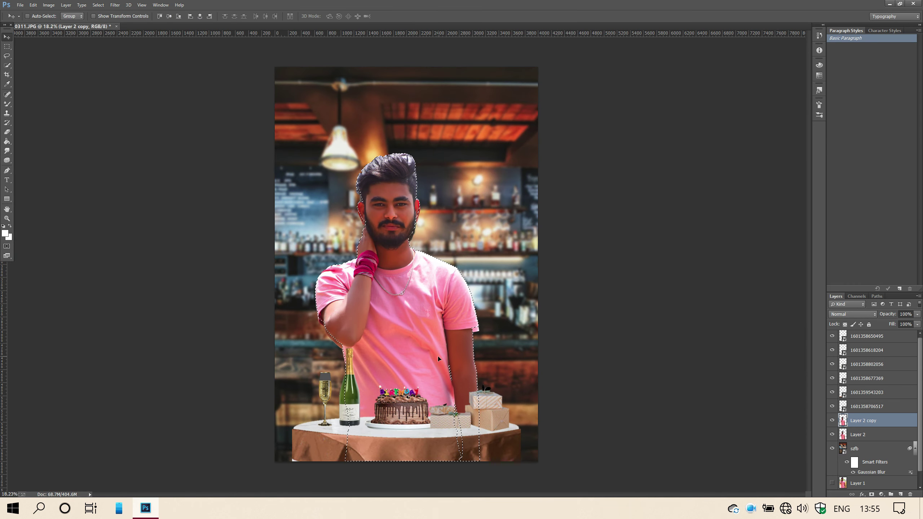
key("ctrl+d")
scroll(454, 354, "up", 1)
left_click(832, 420)
left_click(831, 420)
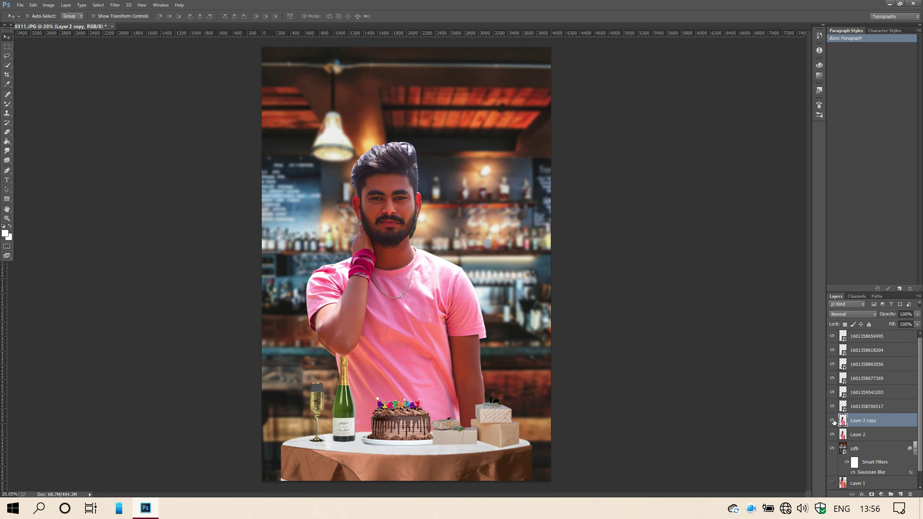
Step: Move Layer 2 down about 60 px and merge Layer 2 copy down into it
left_click(864, 435)
left_click_drag(417, 349, 417, 355)
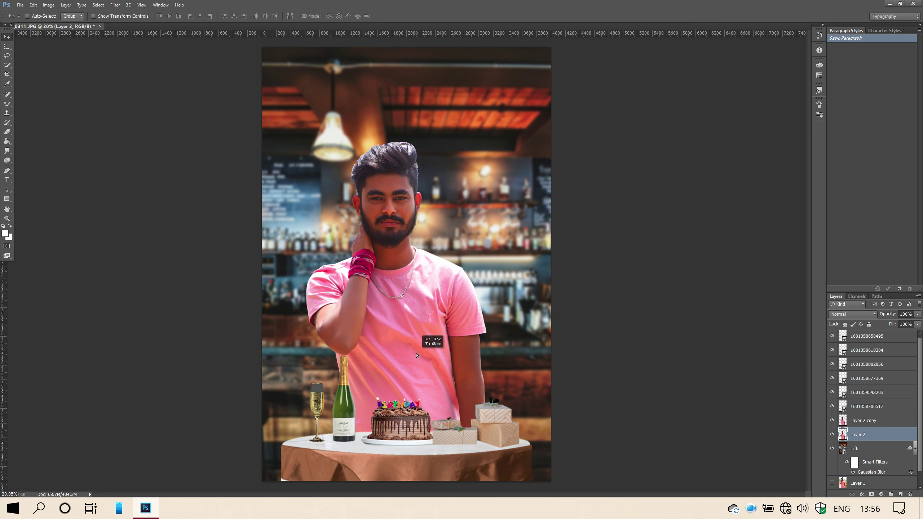
right_click(876, 420)
left_click(670, 340)
Step: Shift the merged man slightly to the right behind the birthday table
left_click_drag(396, 314, 405, 313)
scroll(393, 297, "down", 1)
scroll(393, 295, "up", 1)
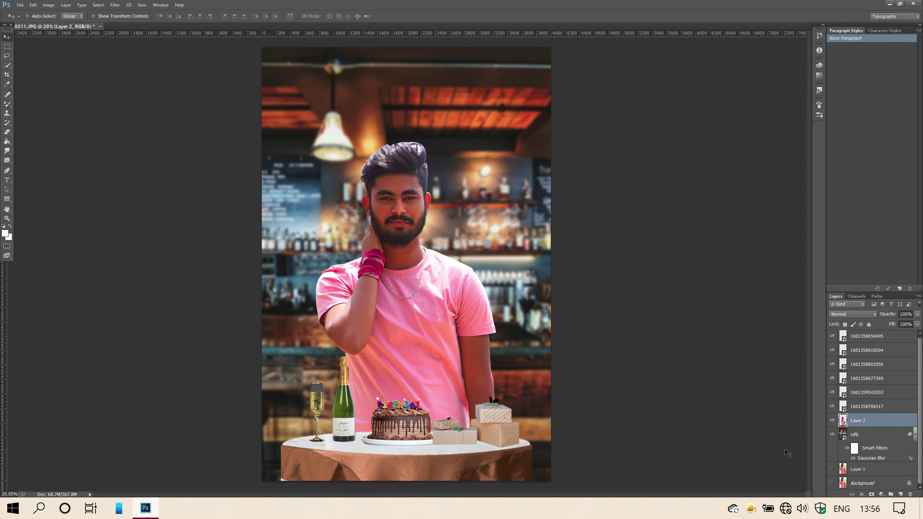
Step: Duplicate the merged Layer 2 and open the copy in the Camera Raw filter, framed on the man's face
key("ctrl+j")
left_click(115, 5)
left_click(167, 80)
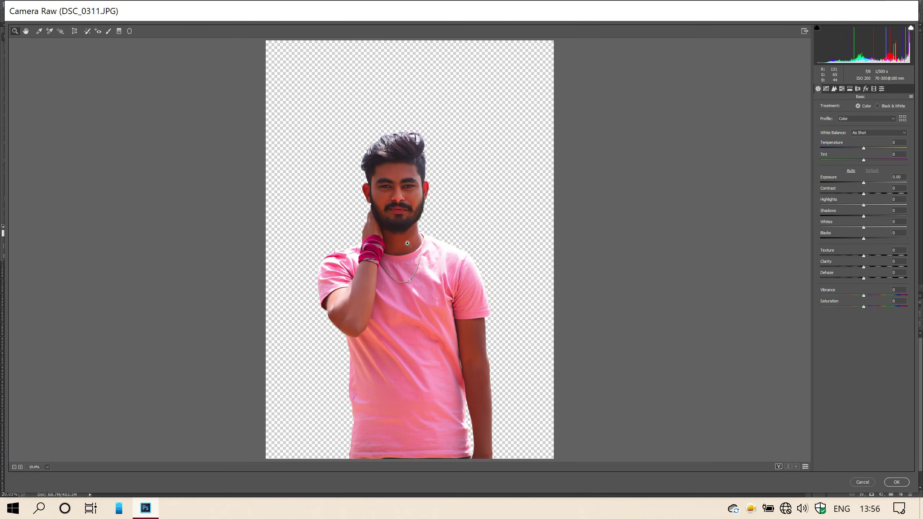
left_click_drag(409, 226, 501, 248)
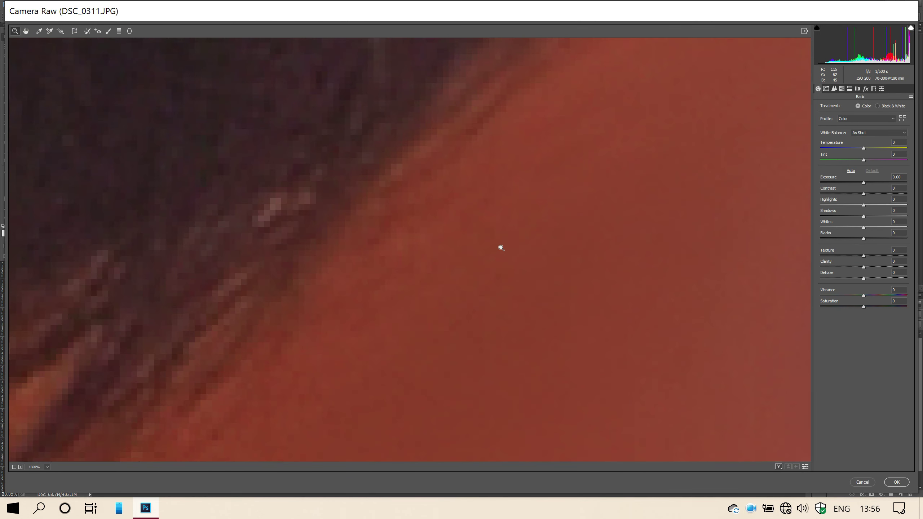
left_click(505, 245, "alt")
left_click(505, 245, "alt")
left_click(505, 245, "alt")
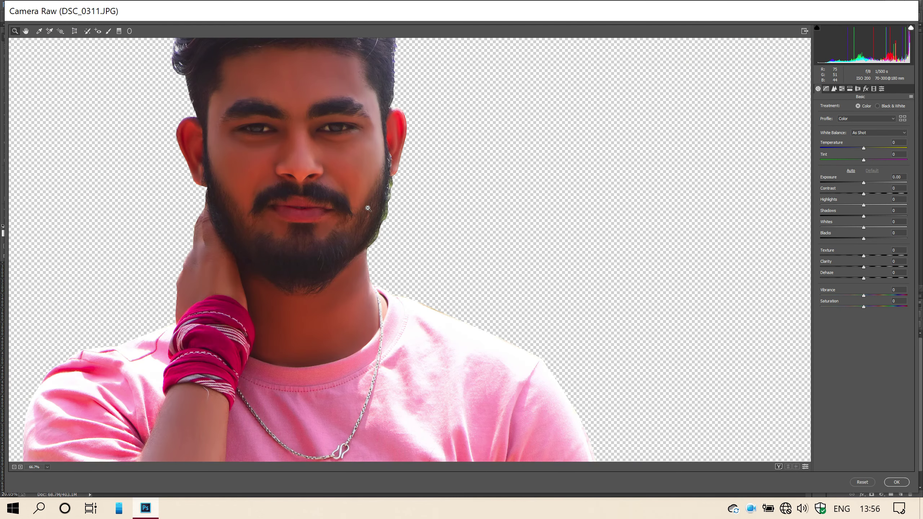
left_click(505, 245, "alt")
Step: Reduce the Greens saturation to -18 in the HSL adjustments
left_click(842, 88)
left_click_drag(864, 165, 813, 156)
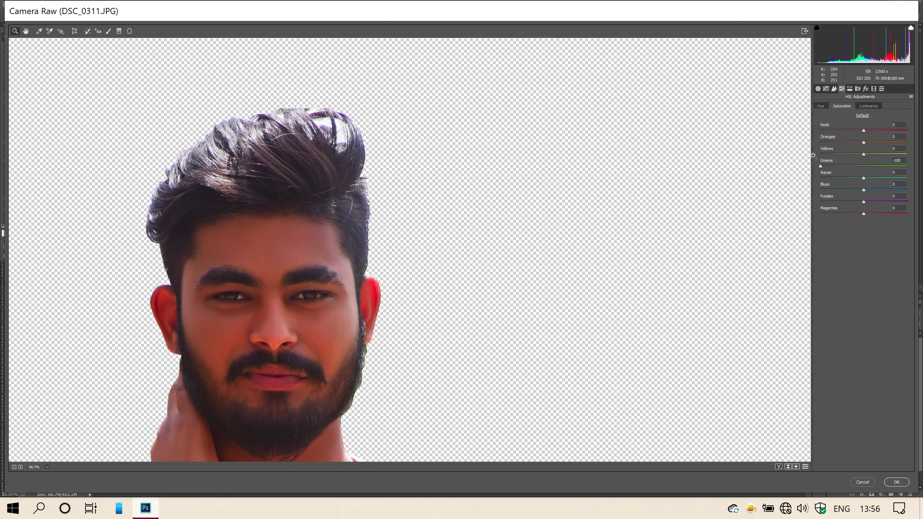
left_click(386, 246, "alt")
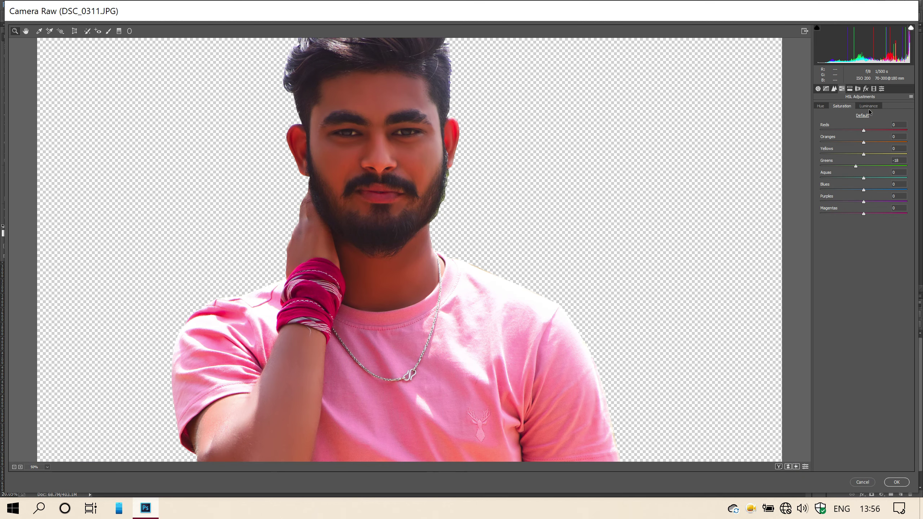
Step: Set the Greens luminance to -100 and the Oranges luminance to +81 to brighten the skin
left_click(868, 106)
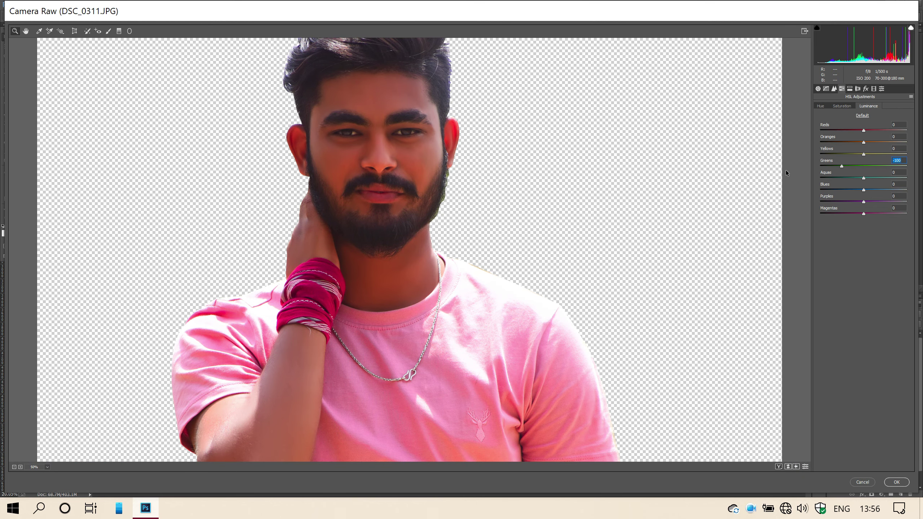
left_click(696, 178, "alt")
left_click(441, 261)
left_click_drag(863, 142, 891, 142)
left_click(525, 171, "alt")
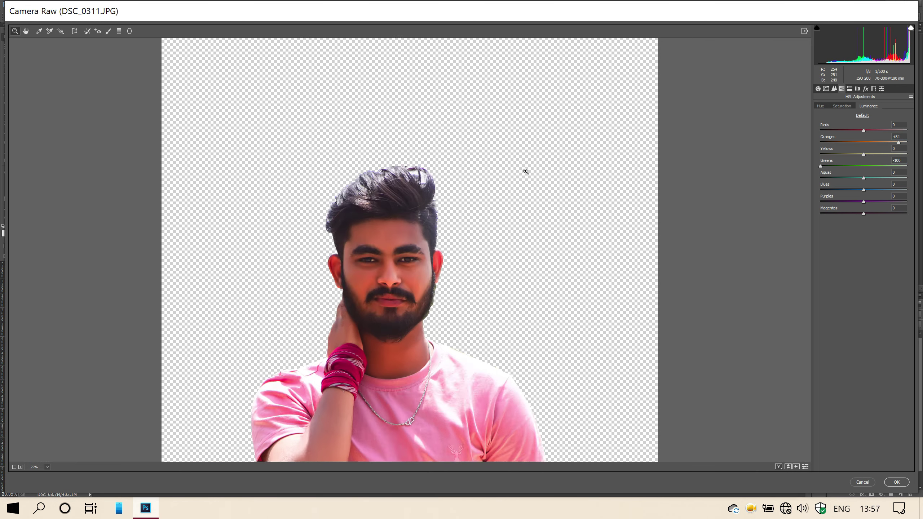
left_click(514, 148, "alt")
left_click(842, 106)
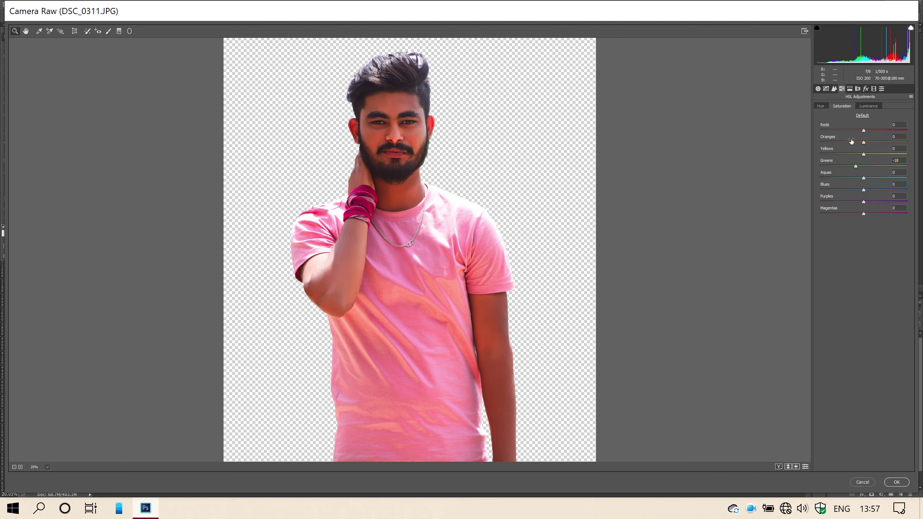
Step: Raise the Shadows to +24 in the basic adjustments and apply the Camera Raw filter
left_click(818, 89)
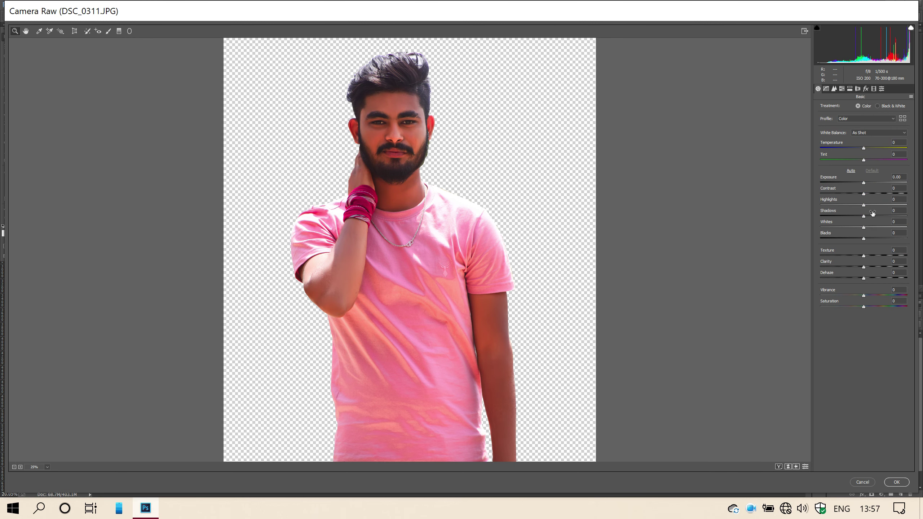
left_click_drag(883, 216, 893, 216)
left_click(874, 217)
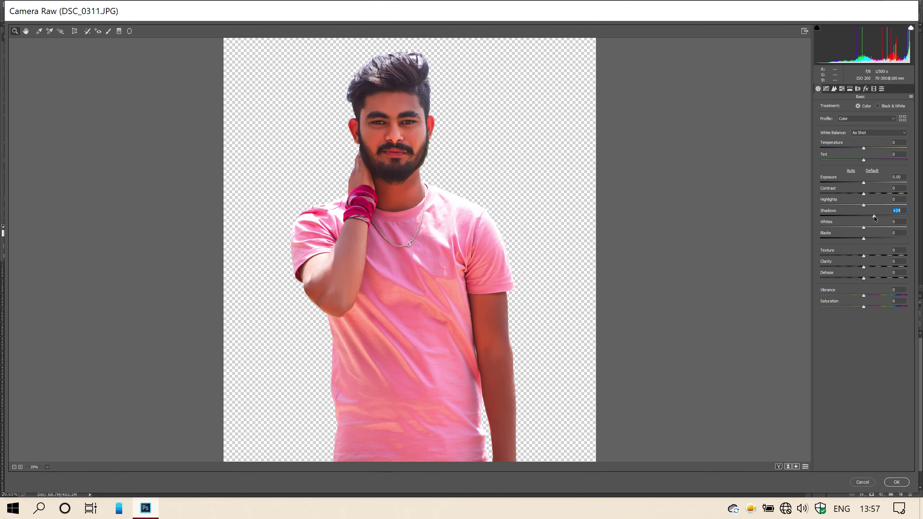
left_click(904, 482)
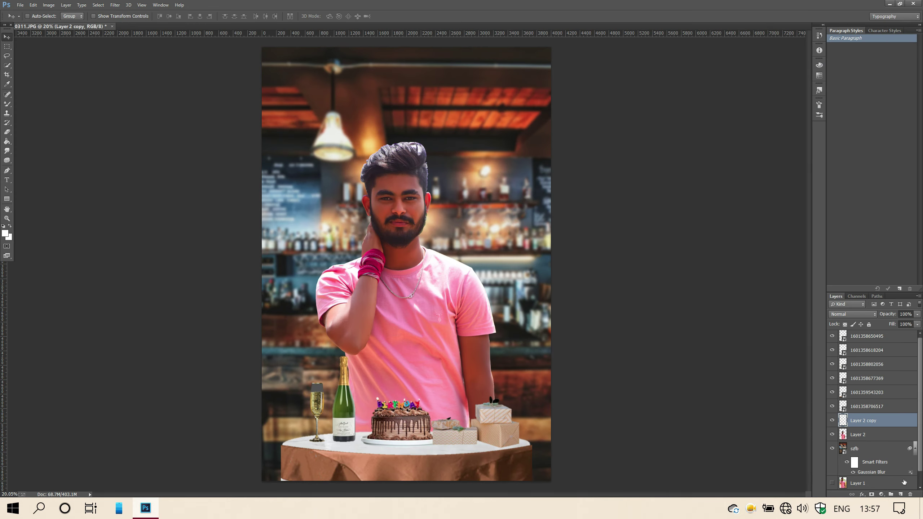
Step: Switch to the Eraser tool for the hair edges and hide Layer 2 beneath the adjusted copy
scroll(383, 159, "up", 6)
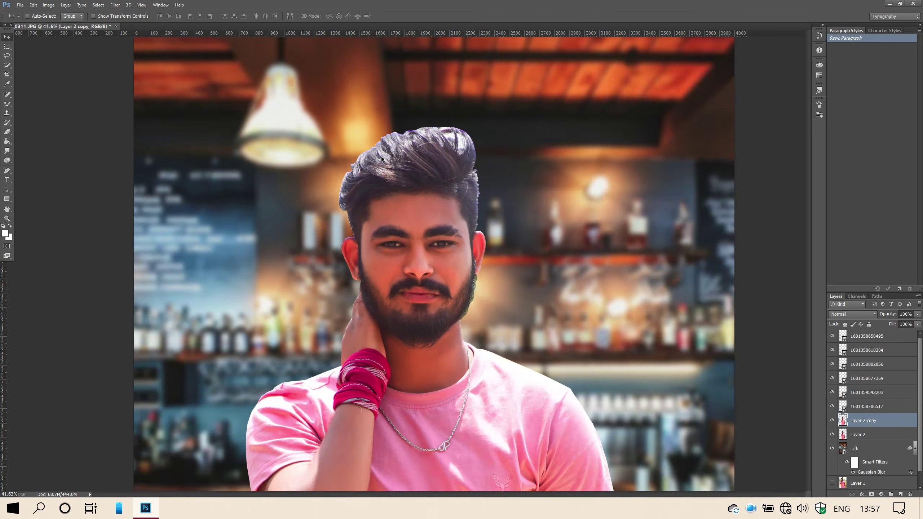
scroll(437, 158, "up", 1)
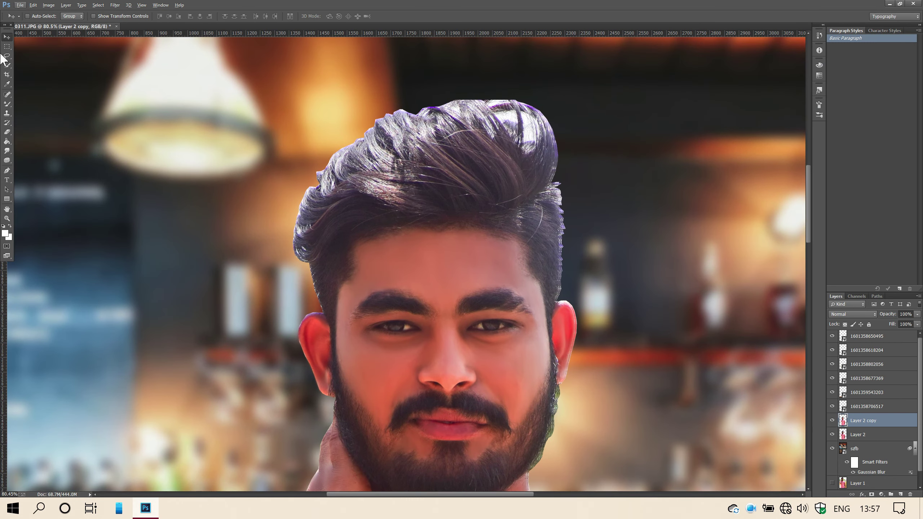
left_click(6, 132)
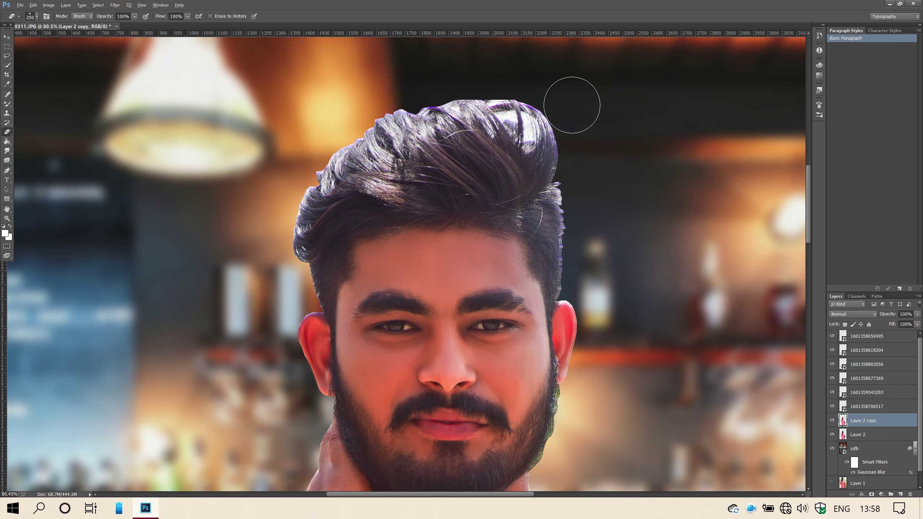
scroll(571, 105, "down", 1)
left_click(832, 435)
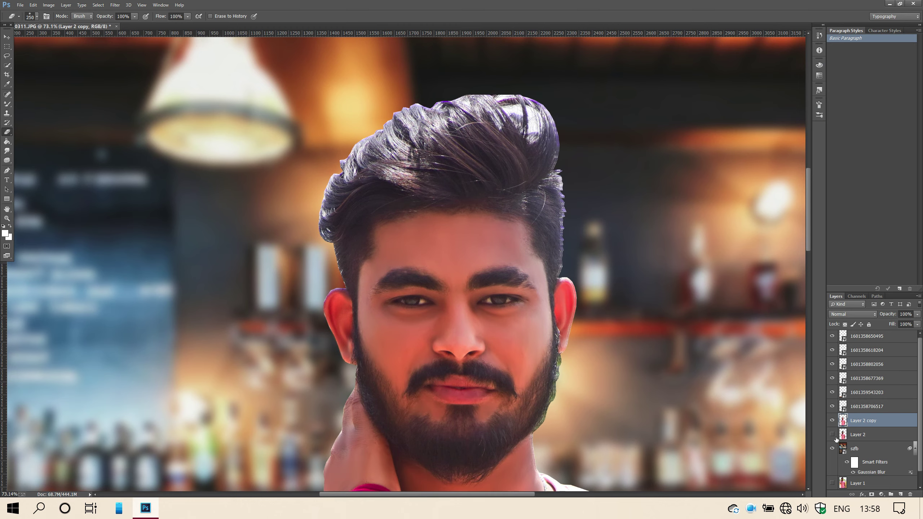
Step: Show Layer 2 again and merge Layer 2 copy down into it
left_click(834, 437)
right_click(860, 424)
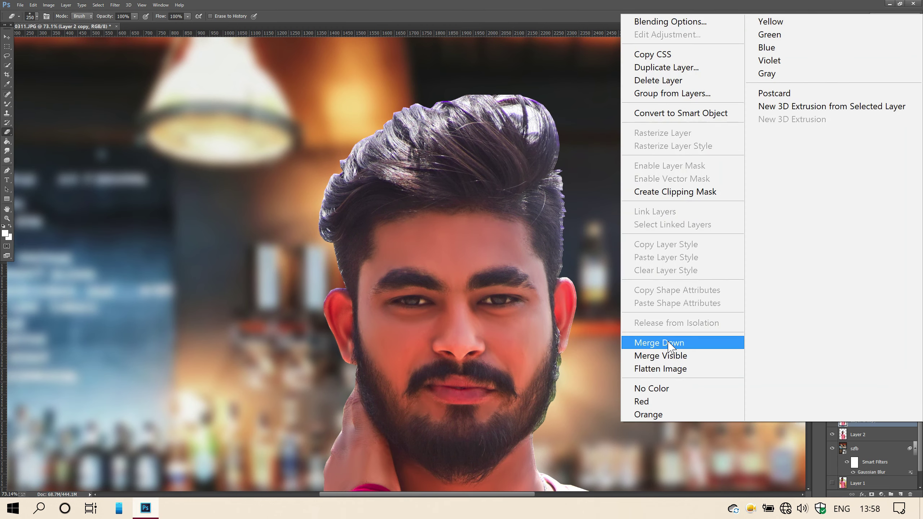
left_click(660, 343)
Step: Erase the bright gap between the strands at the right end of the quiff with a small Eraser brush
scroll(523, 83, "up", 8)
key("bracketleft")
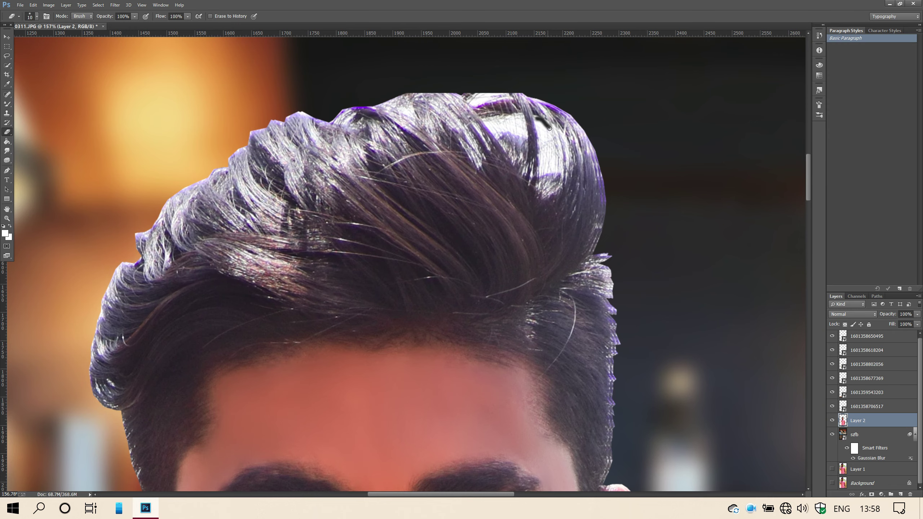
left_click_drag(546, 130, 550, 162)
scroll(546, 163, "up", 6)
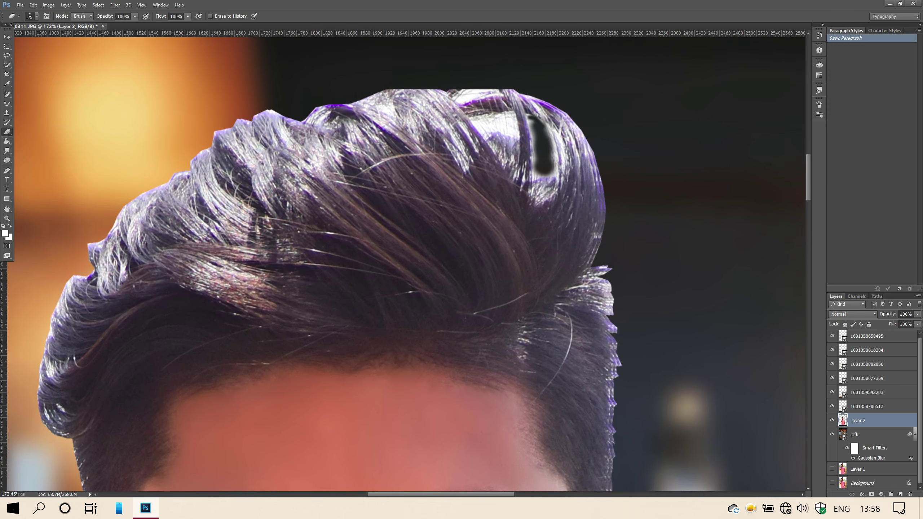
key("bracketleft")
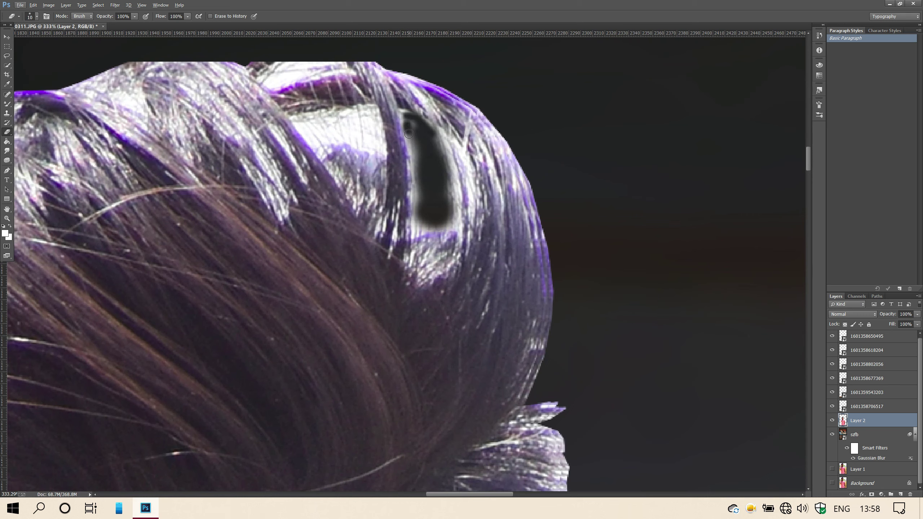
left_click_drag(408, 134, 418, 221)
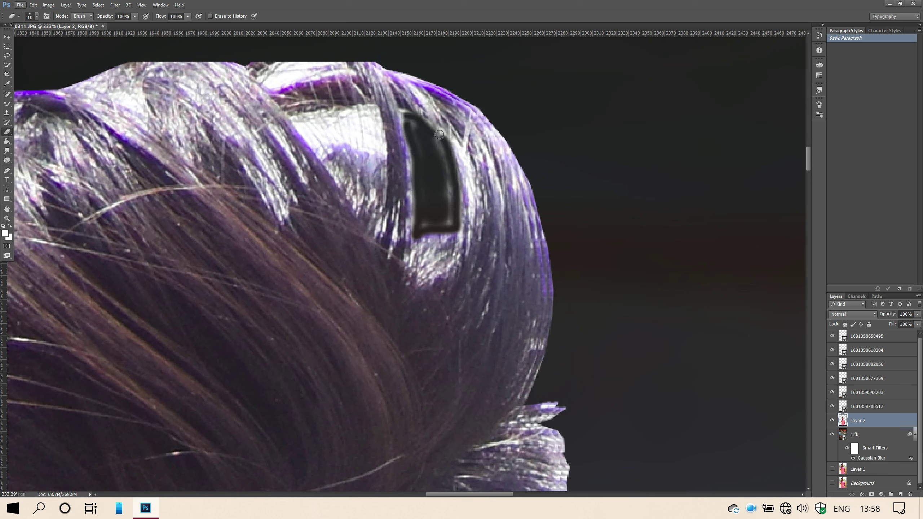
mouse_move(444, 217)
left_mouse_down()
mouse_move(436, 158)
mouse_move(419, 131)
left_mouse_up()
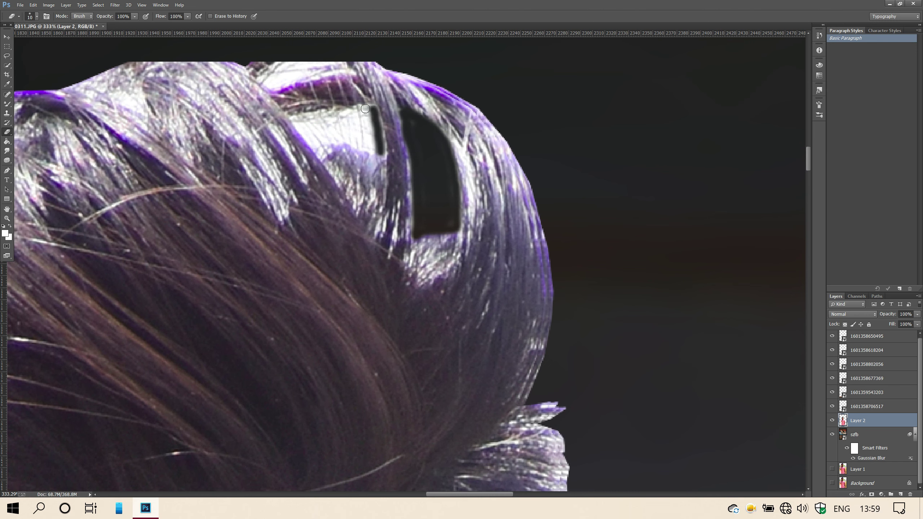
Step: Erase the smaller bright patch beside that gap at the top of the quiff, enlarging the Eraser to 25 px
key("bracketright")
mouse_move(365, 110)
left_mouse_down()
mouse_move(359, 140)
mouse_move(318, 123)
mouse_move(349, 137)
mouse_move(279, 128)
mouse_move(365, 109)
left_mouse_up()
key("bracketright")
scroll(315, 124, "up", 3)
mouse_move(365, 110)
left_mouse_down()
mouse_move(280, 123)
mouse_move(352, 106)
left_mouse_up()
key("ctrl+0")
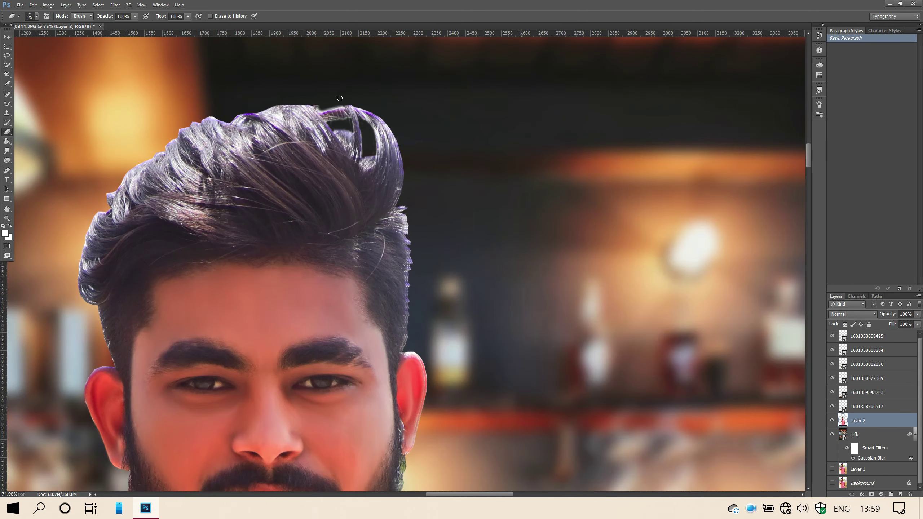
scroll(725, 430, "down", 5)
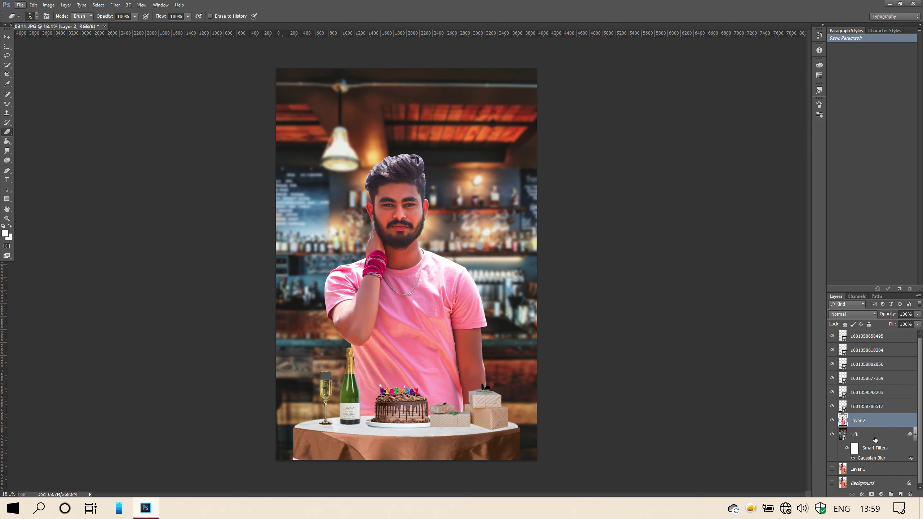
key("ctrl+j")
left_click(114, 5)
left_click(162, 85)
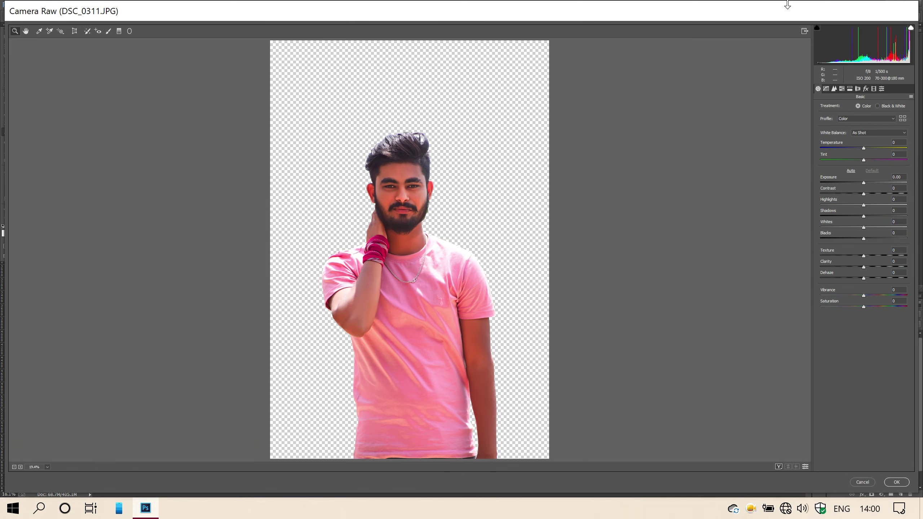
left_click(841, 88)
left_click(386, 166)
left_click(409, 220)
left_click(413, 224)
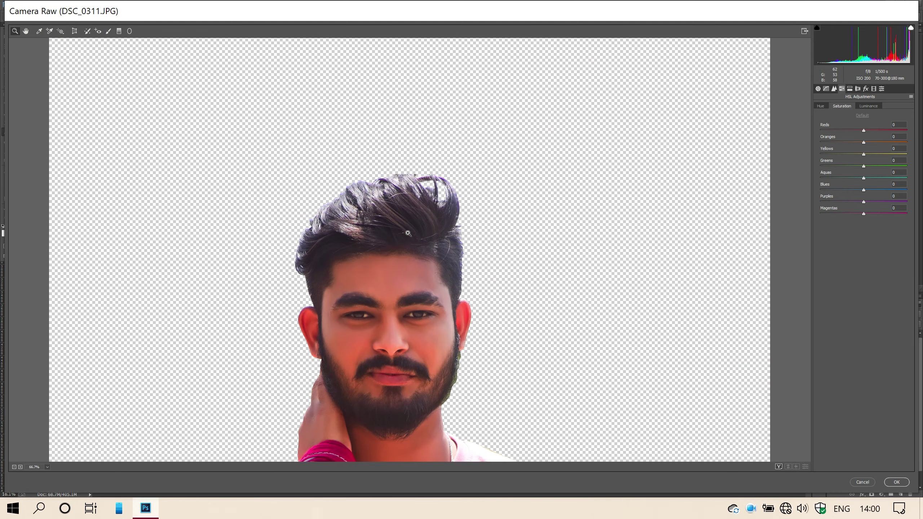
left_click(410, 230)
left_click(421, 226)
left_click(861, 108)
left_click_drag(871, 203, 736, 207)
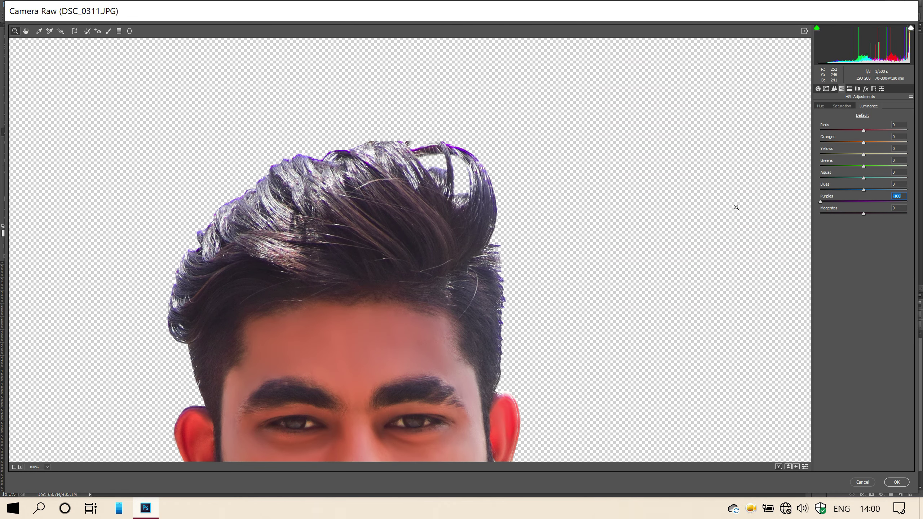
left_click_drag(863, 191, 759, 185)
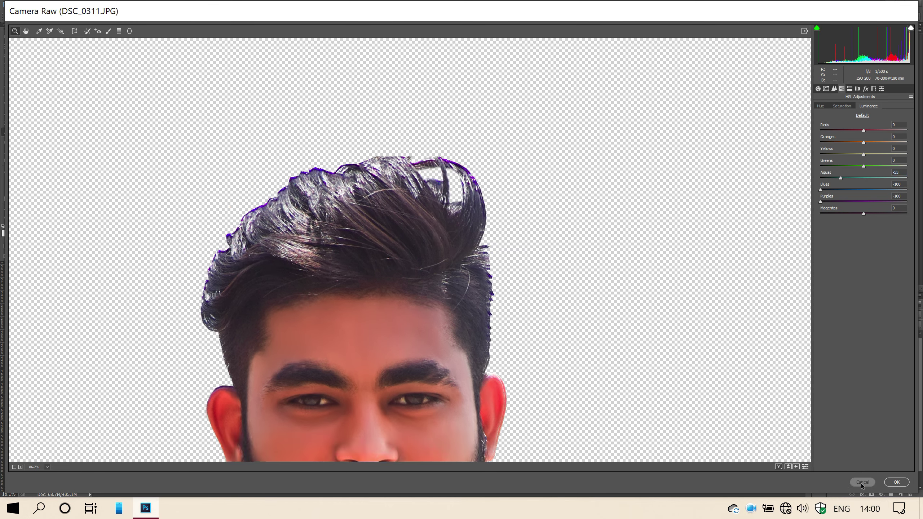
left_click(861, 483)
key("Delete")
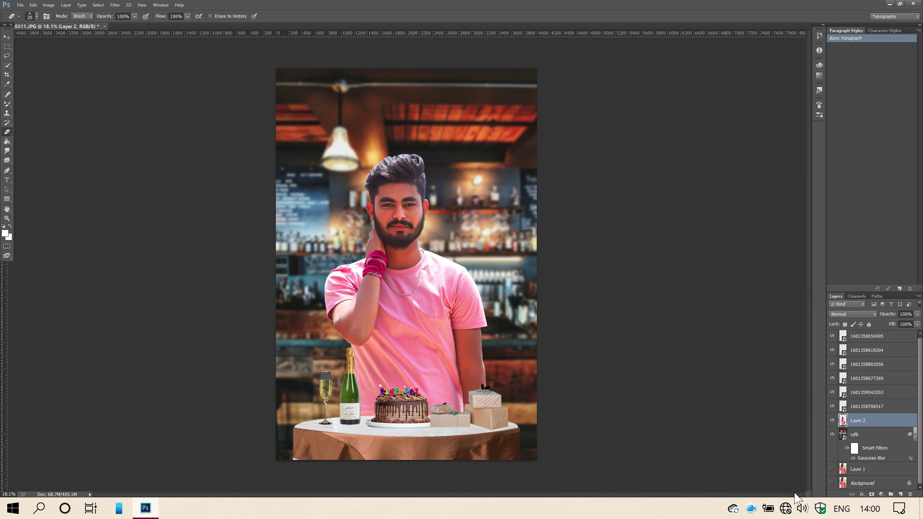
Step: Soften the upper-left outline of the hair with a 250 px Eraser brush
scroll(376, 197, "up", 5)
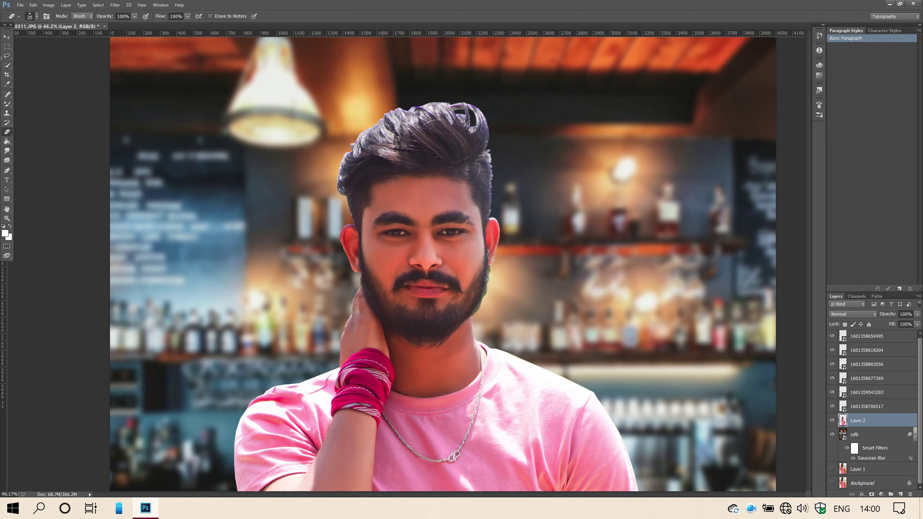
key("v")
scroll(469, 134, "up", 1)
scroll(469, 135, "up", 4)
scroll(469, 135, "up", 1)
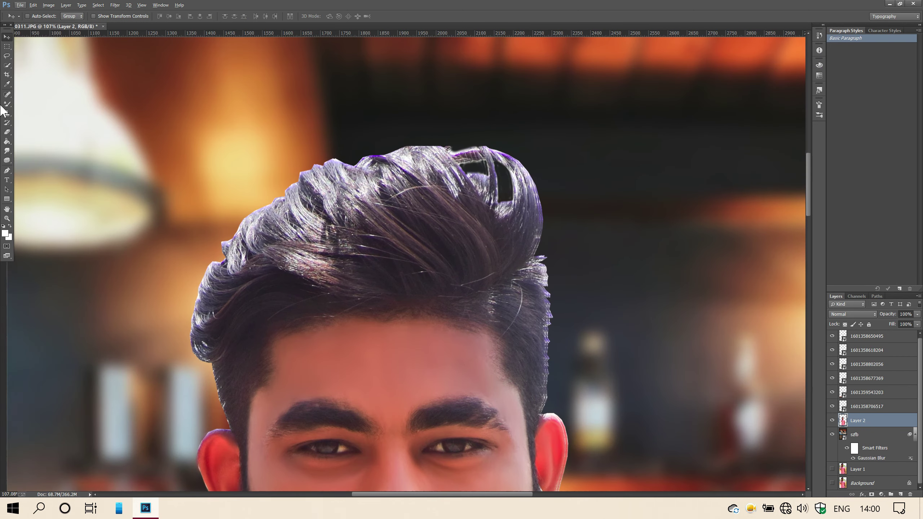
key("e")
key("bracketright")
key("bracketright")
key("bracketright")
key("bracketright")
key("bracketright")
key("bracketright")
key("bracketright")
key("bracketleft")
key("bracketleft")
key("bracketleft")
key("bracketleft")
key("bracketleft")
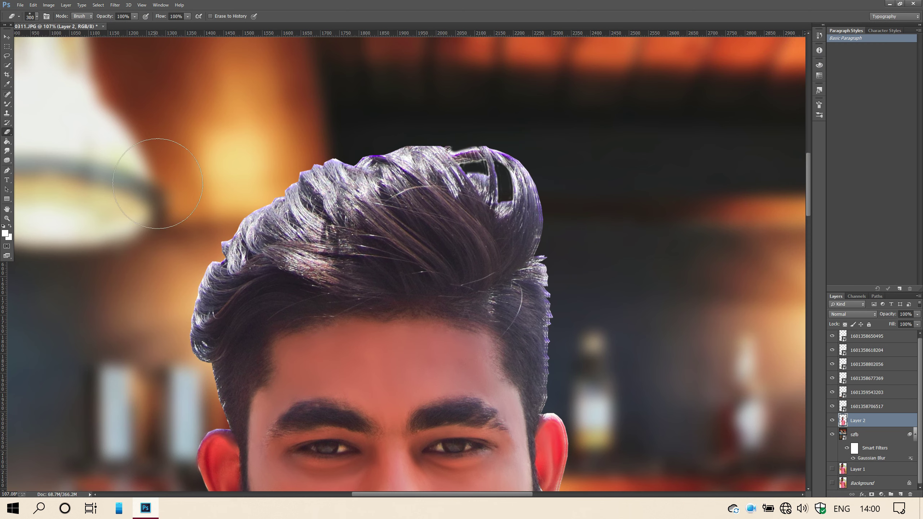
left_click(318, 146)
key("ctrl+z")
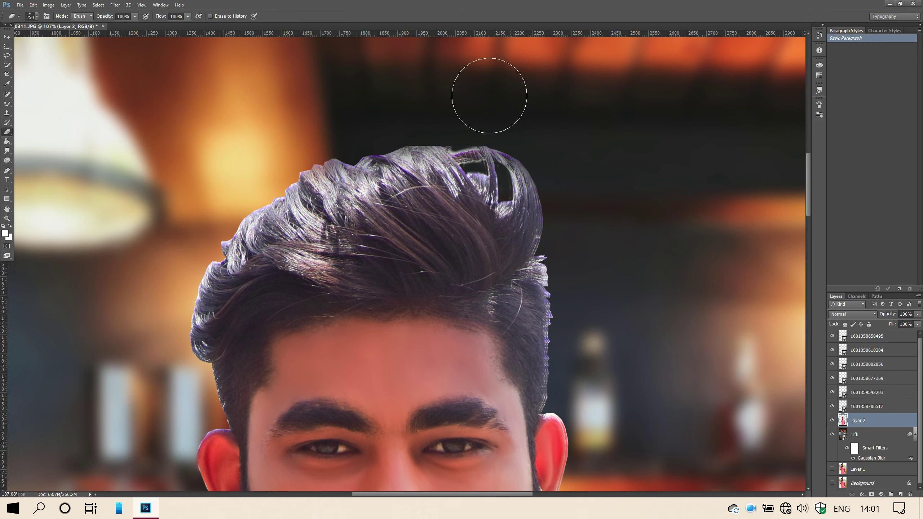
mouse_move(328, 140)
left_mouse_down()
mouse_move(287, 186)
mouse_move(169, 231)
mouse_move(144, 305)
mouse_move(123, 296)
left_mouse_up()
Step: Switch to the Smudge tool with a speckled brush tip and duplicate Layer 2
left_click(7, 151)
right_click(387, 213)
scroll(436, 305, "down", 4)
double_click(433, 325)
key("ctrl+j")
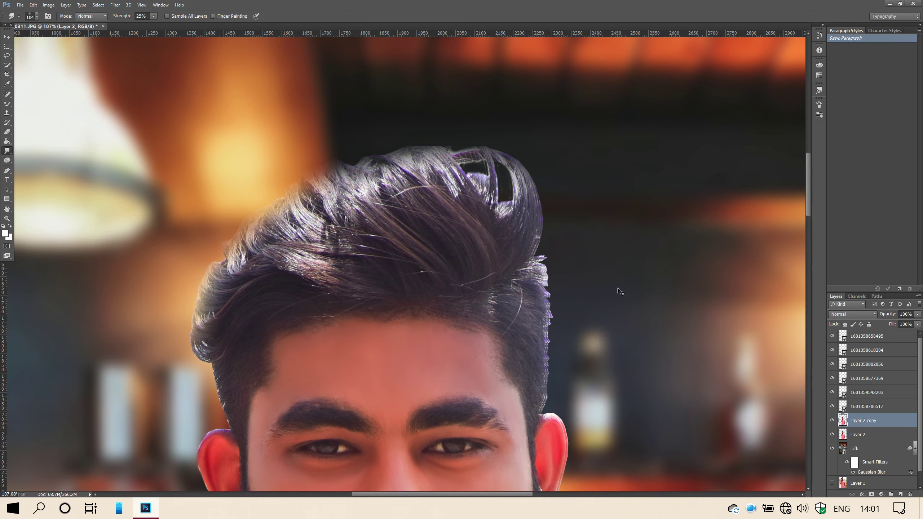
Step: Smudge the hair strands along the top of the quiff with a 150 px brush, raising the strength to 40%
scroll(508, 204, "up", 2)
scroll(512, 206, "up", 2)
key("bracketright")
key("bracketright")
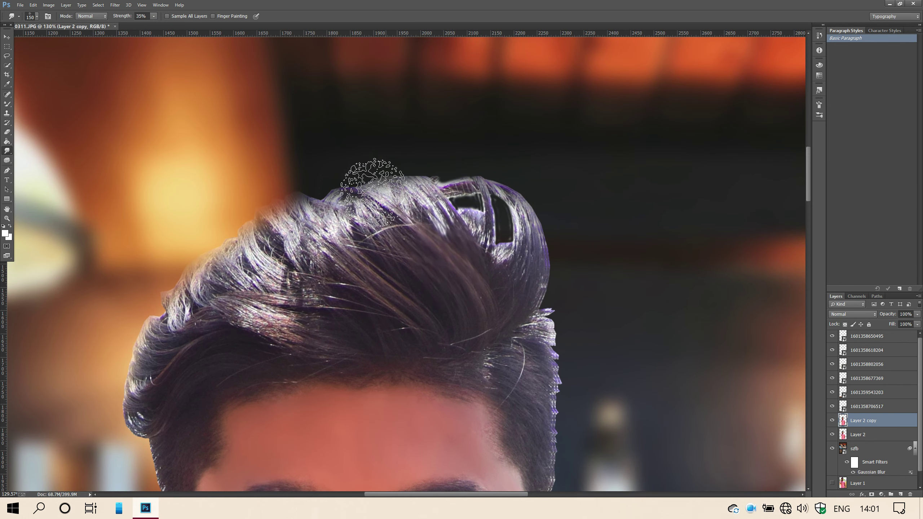
left_click_drag(370, 176, 436, 225)
left_click_drag(116, 16, 119, 18)
mouse_move(307, 192)
left_mouse_down()
mouse_move(365, 237)
mouse_move(340, 256)
left_mouse_up()
left_click_drag(272, 240, 304, 254)
left_click_drag(343, 205, 323, 196)
left_click_drag(440, 218, 428, 202)
Step: Smudge the looping strands around the gaps at the right end of the quiff with a smaller brush
key("bracketleft")
key("bracketleft")
mouse_move(523, 276)
left_mouse_down()
mouse_move(523, 233)
mouse_move(494, 188)
mouse_move(474, 187)
left_mouse_up()
key("bracketleft")
left_click_drag(503, 250, 476, 189)
Step: Smudge the left side of the hair with a 175 px brush and its lower-left curl with a smaller one
key("bracketright")
key("bracketright")
key("bracketright")
key("bracketright")
left_click_drag(307, 306, 201, 232)
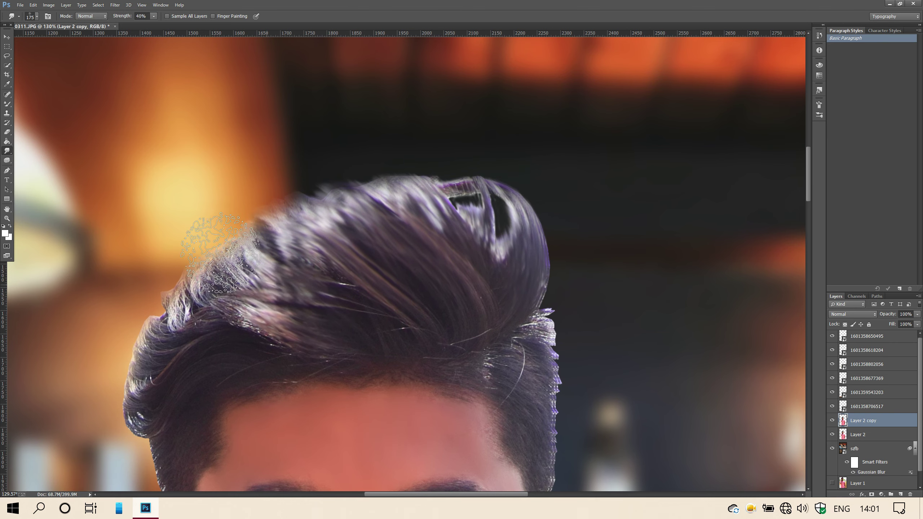
left_click_drag(271, 298, 218, 251)
left_click_drag(276, 338, 146, 283)
mouse_move(218, 309)
left_mouse_down()
mouse_move(195, 257)
mouse_move(171, 262)
mouse_move(155, 304)
mouse_move(145, 302)
left_mouse_up()
scroll(195, 257, "down", 3)
key("bracketleft")
key("bracketleft")
key("bracketleft")
left_click_drag(154, 326, 145, 319)
Step: Smudge the jagged right edge of the hair above the ear with 70 px and 100 px brushes
key("bracketleft")
key("bracketleft")
key("bracketleft")
left_click_drag(538, 282, 545, 296)
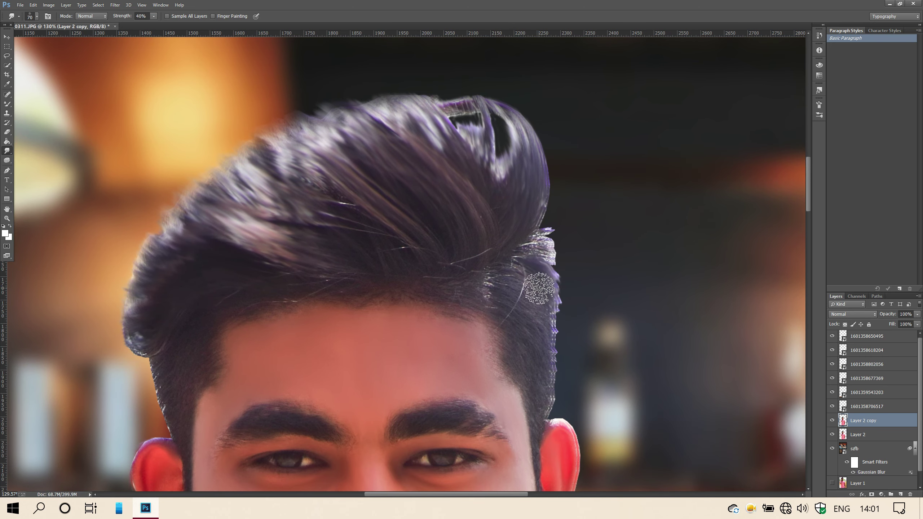
left_click_drag(538, 259, 554, 242)
left_click_drag(537, 305, 552, 323)
mouse_move(536, 328)
left_mouse_down()
mouse_move(553, 345)
mouse_move(544, 382)
left_mouse_up()
key("bracketright")
key("bracketright")
key("bracketright")
left_click_drag(514, 299, 523, 294)
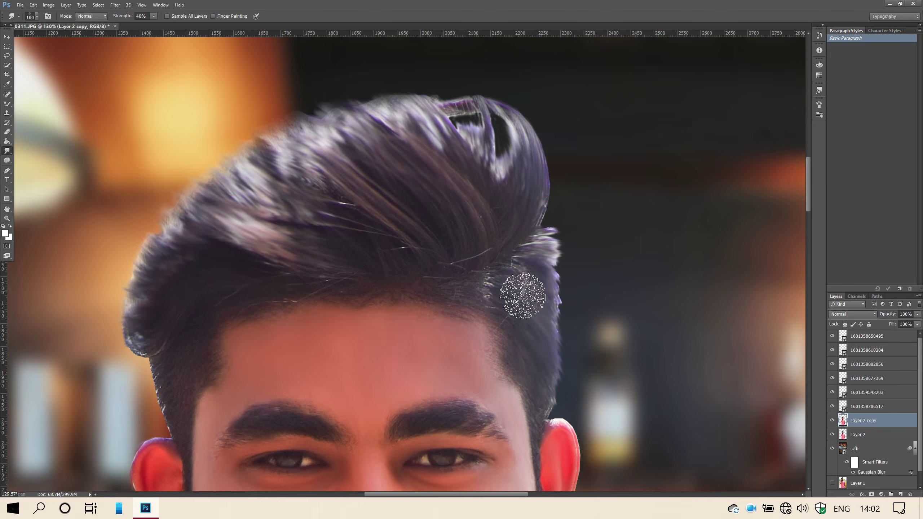
scroll(522, 294, "down", 10)
scroll(510, 268, "down", 1)
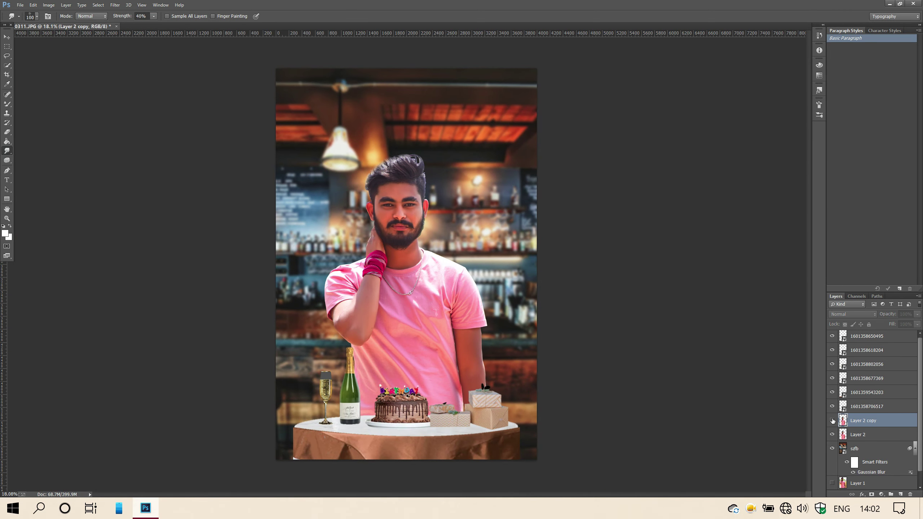
key("ctrl+e")
scroll(414, 163, "up", 5)
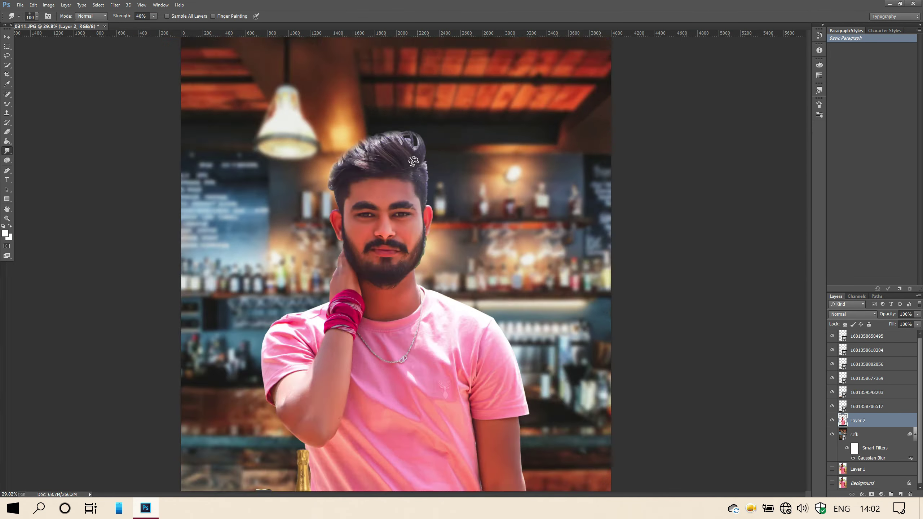
key("ctrl+z")
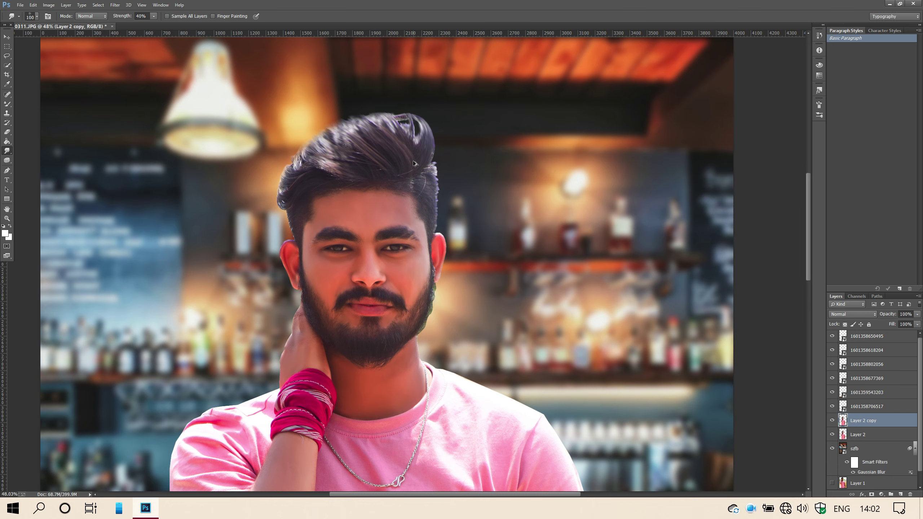
Step: Reshape the top of the hair with a 600 px Liquify brush, then merge the copy into Layer 2
scroll(412, 160, "down", 4)
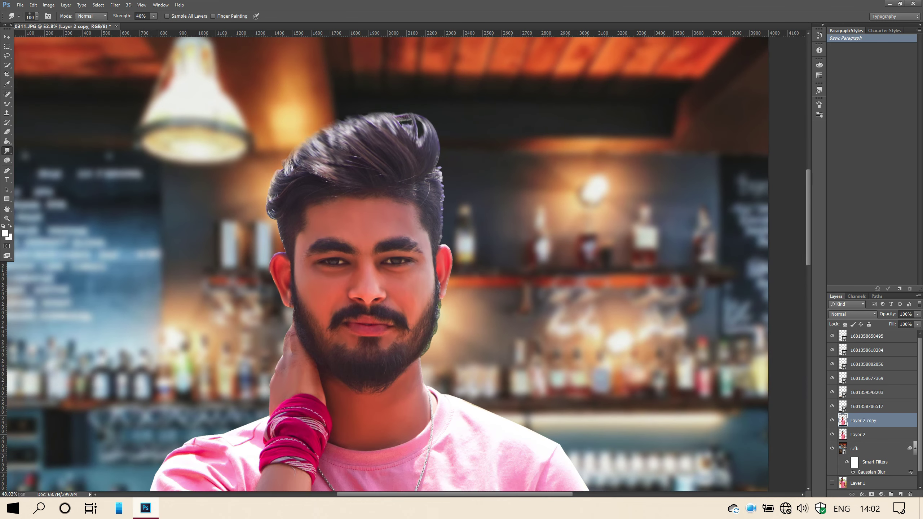
scroll(390, 126, "down", 2)
left_click(115, 5)
left_click(157, 109)
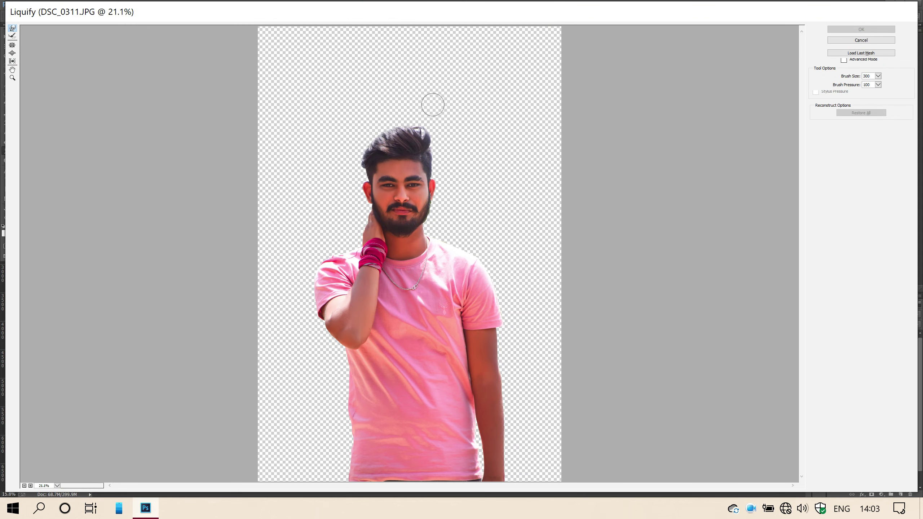
left_click(383, 116, "ctrl")
left_click(372, 210, "ctrl")
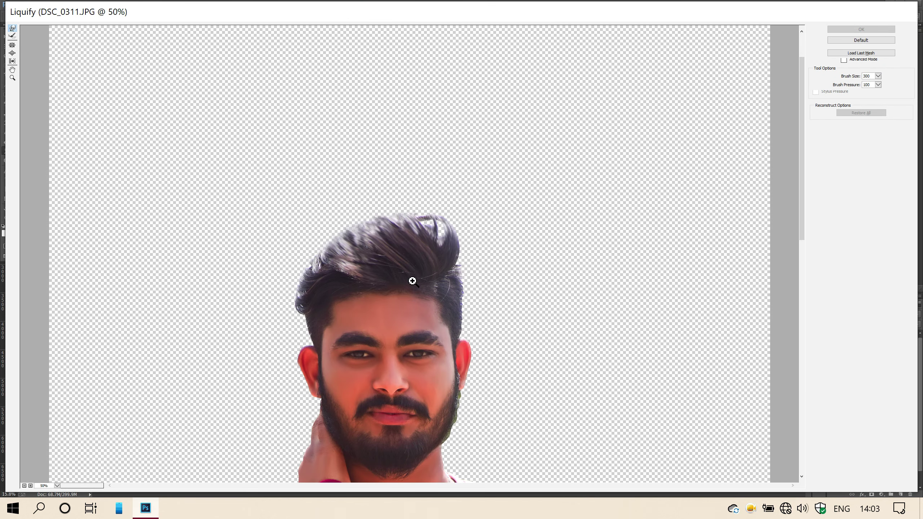
key("bracketright")
key("bracketright")
left_click_drag(361, 212, 398, 208)
left_click_drag(310, 231, 314, 232)
left_click_drag(439, 221, 438, 218)
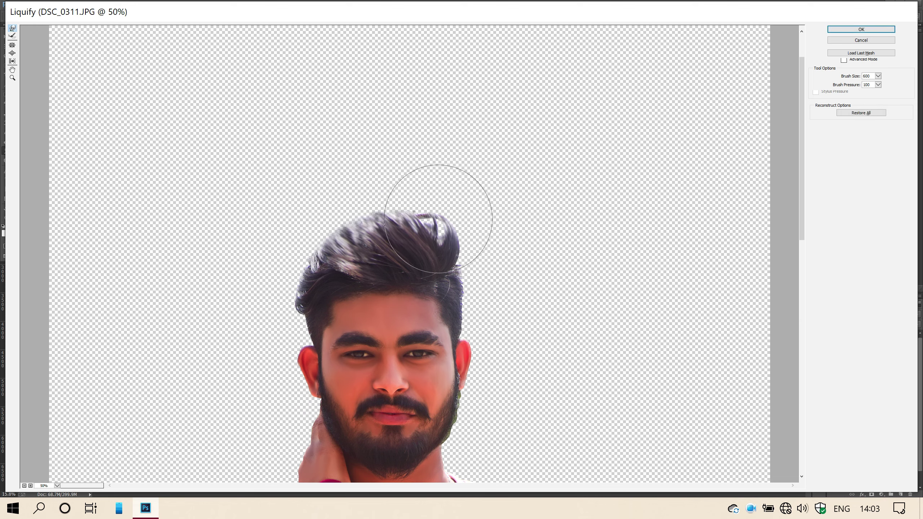
left_click(852, 31)
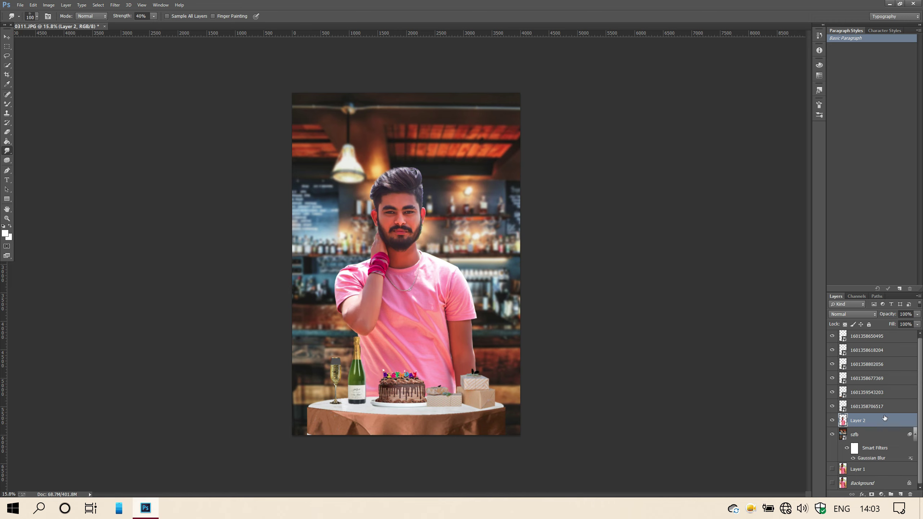
key("Delete")
Step: Place the gold HAPPY BIRTHDAY! balloon image above the top layer and position it over the man's head
left_click(878, 336)
left_click(19, 4)
left_click(72, 198)
double_click(245, 103)
left_click_drag(486, 253, 486, 138)
mouse_move(518, 215)
left_mouse_down()
mouse_move(527, 249)
mouse_move(455, 162)
left_mouse_up()
key("Return")
scroll(440, 164, "up", 1)
Step: Scale the man on Layer 2 down slightly to fit beneath the balloon lettering
key("v")
left_click(862, 436)
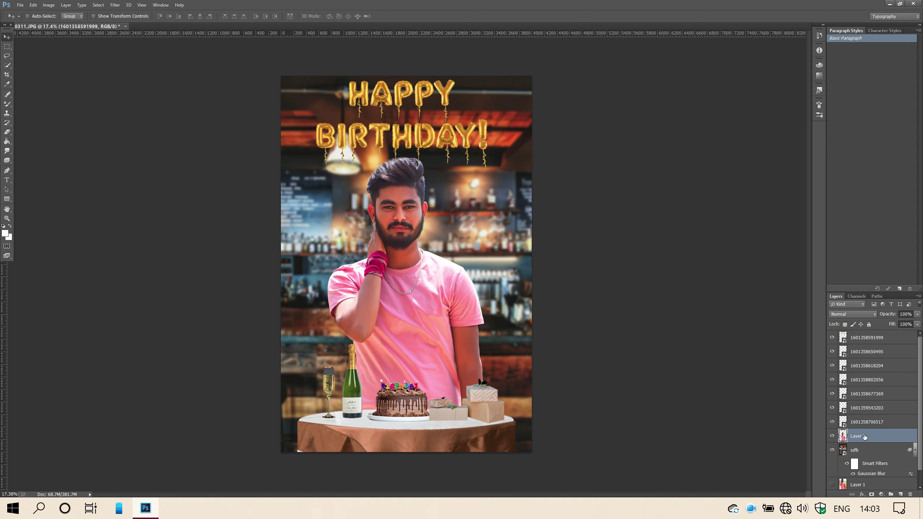
key("ctrl+t")
left_click_drag(327, 154, 330, 156)
left_click_drag(424, 265, 421, 265)
key("Return")
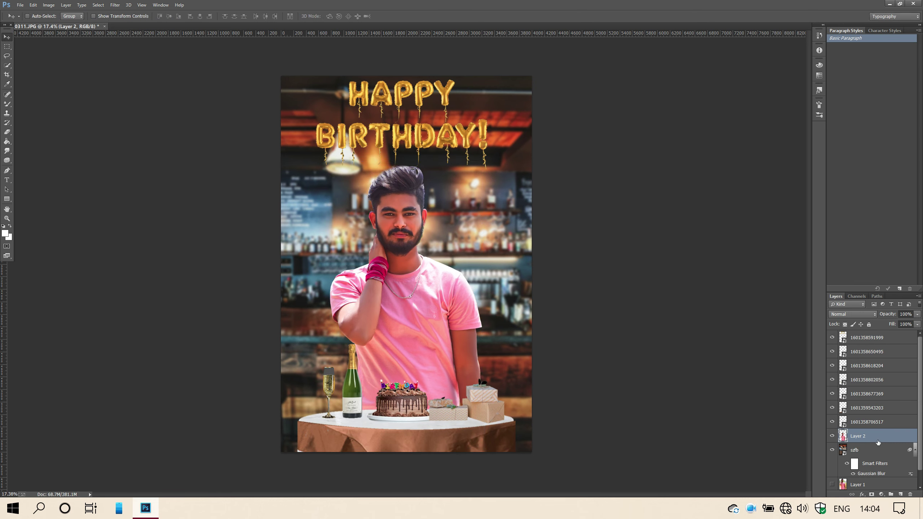
left_click(844, 436, "ctrl")
key("ctrl+d")
scroll(422, 191, "up", 2)
scroll(423, 191, "down", 1)
scroll(422, 191, "up", 1)
scroll(503, 238, "down", 1)
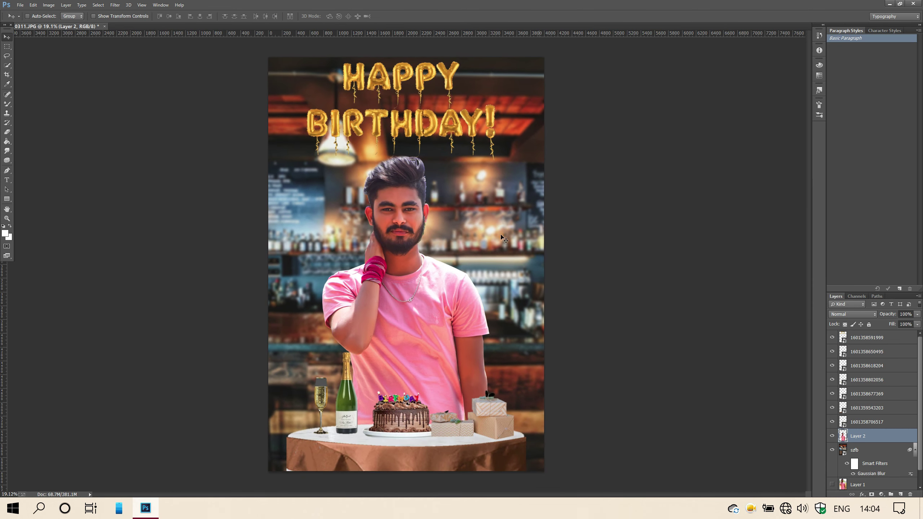
Step: Show Layer 1 and the Background layer, then merge all layers into one
scroll(877, 390, "down", 1)
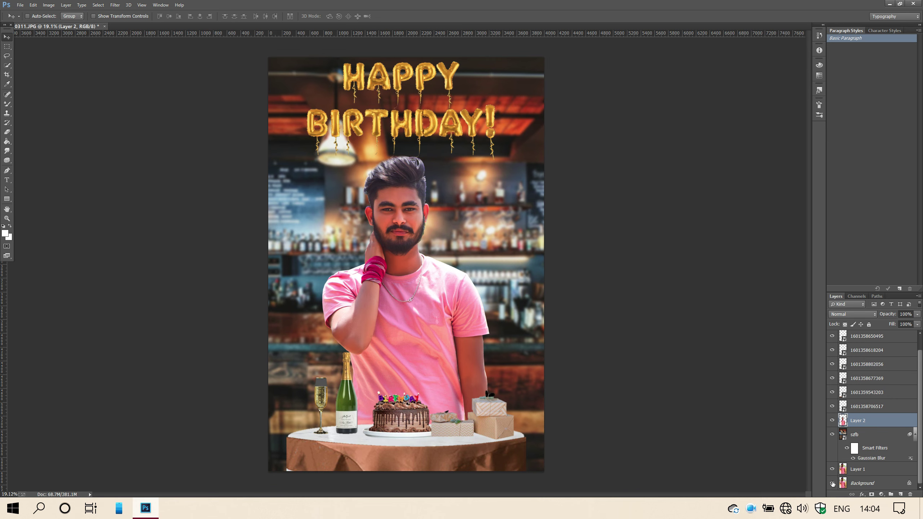
scroll(860, 378, "up", 1)
right_click(862, 340)
left_click(581, 419)
Step: Duplicate the merged Background layer and apply a saved color-grading preset to the copy in the Camera Raw filter
key("ctrl+j")
left_click(116, 5)
left_click(156, 79)
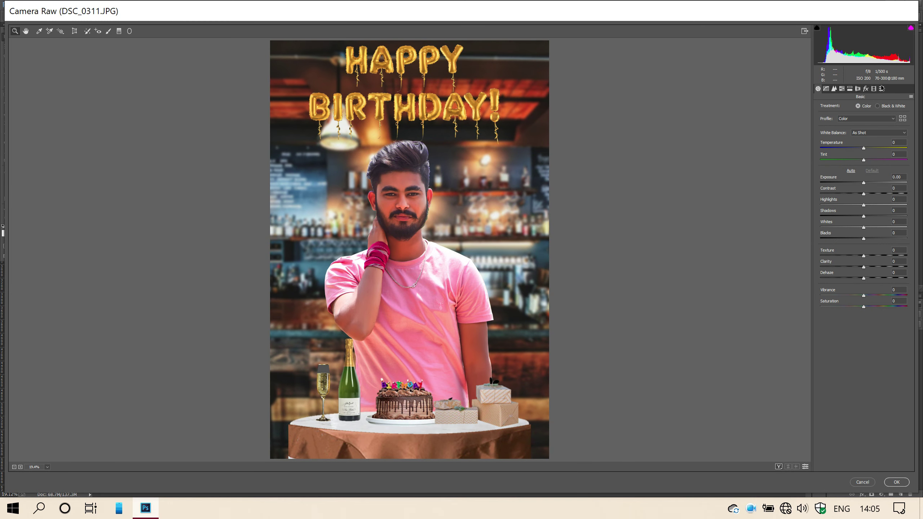
left_click(882, 89)
left_click(836, 456)
left_click(842, 88)
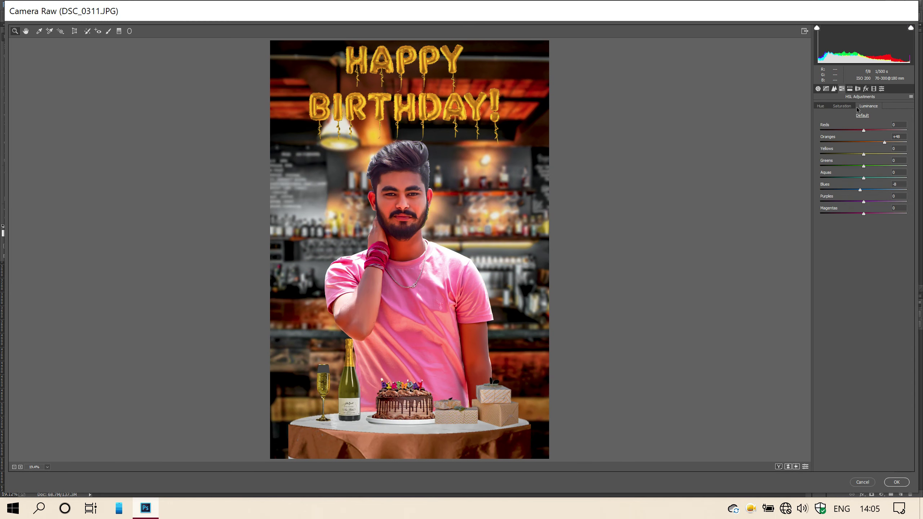
Step: Adjust the HSL values: lower Oranges saturation, set Yellows to +35 and Blues to +1, and set Blues luminance to -7
left_click(841, 105)
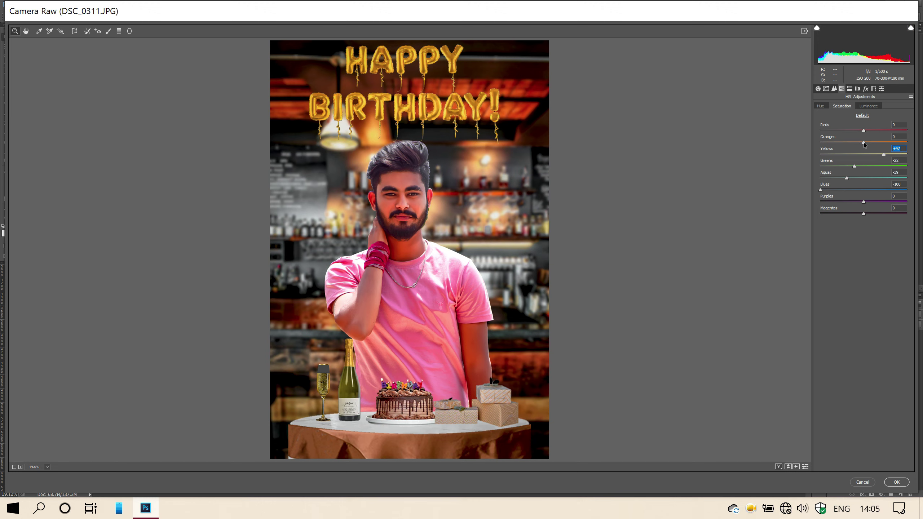
left_click_drag(852, 191, 864, 191)
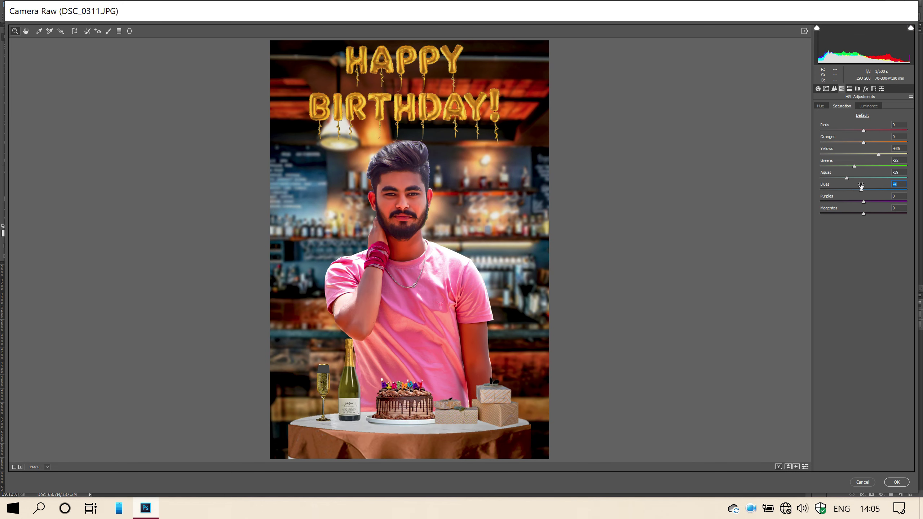
left_click(859, 106)
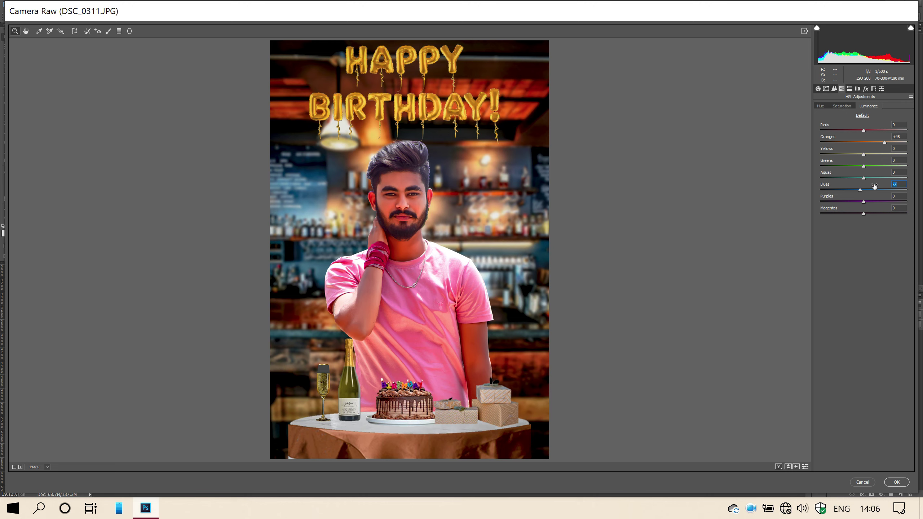
left_click(844, 106)
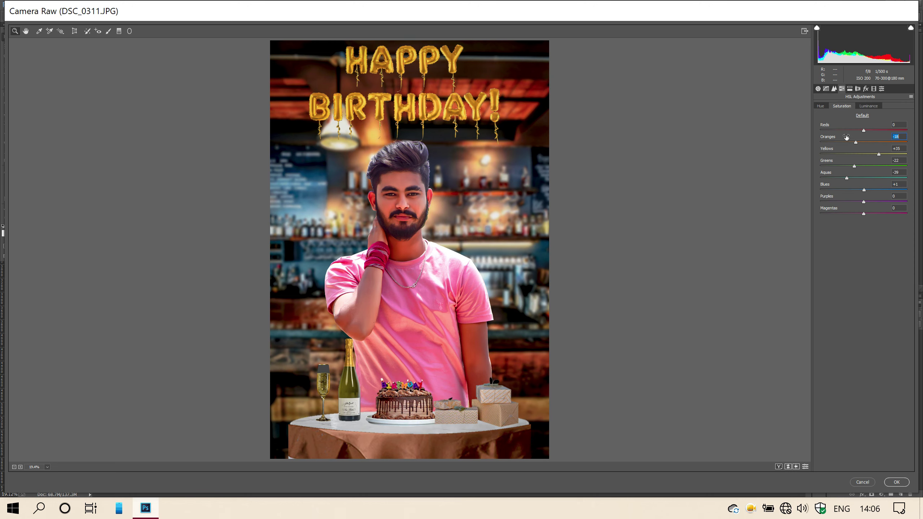
left_click_drag(837, 137, 857, 144)
Step: Add a post-crop vignette with an amount of about -29 and apply the Camera Raw grading
left_click(869, 106)
left_click(866, 88)
left_click_drag(863, 181, 849, 178)
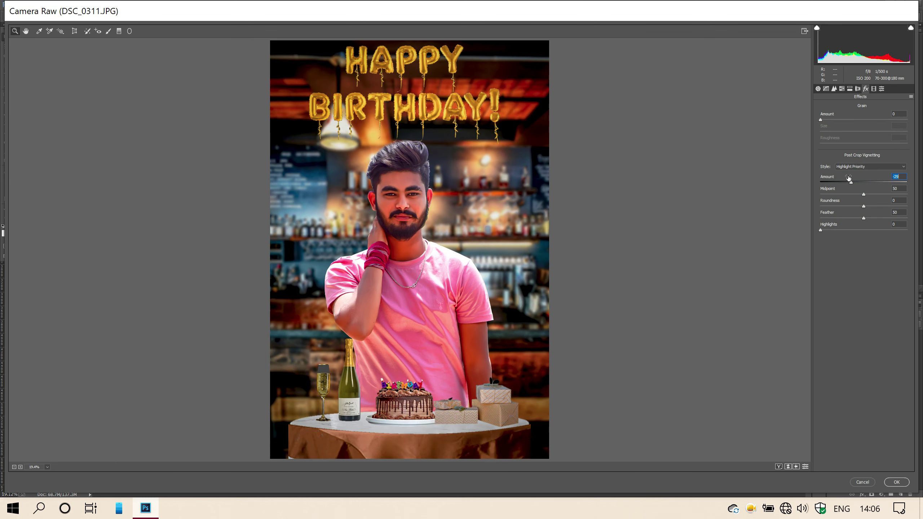
left_click(818, 89)
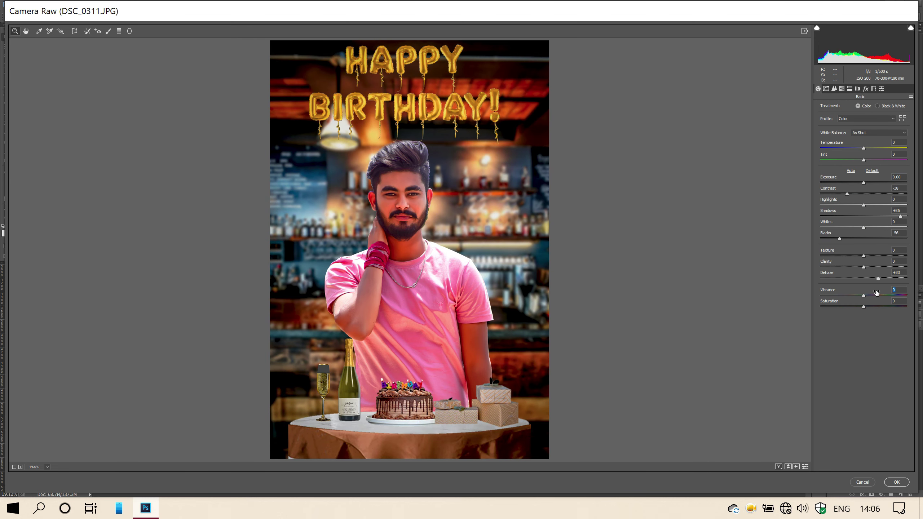
left_click(898, 482)
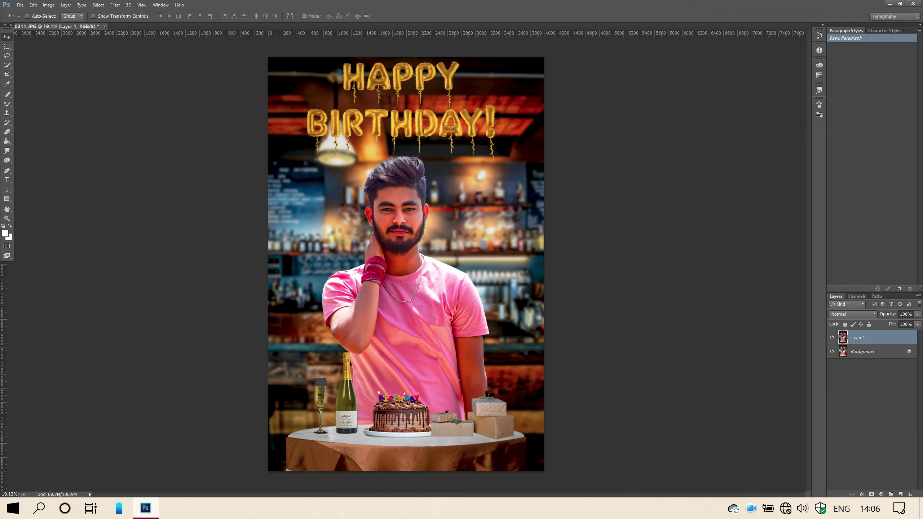
Step: Try to merge Layer 1 into the Background, and undo the merge
right_click(886, 339)
left_click(625, 443)
scroll(422, 234, "up", 5)
scroll(421, 235, "down", 5)
key("ctrl+z")
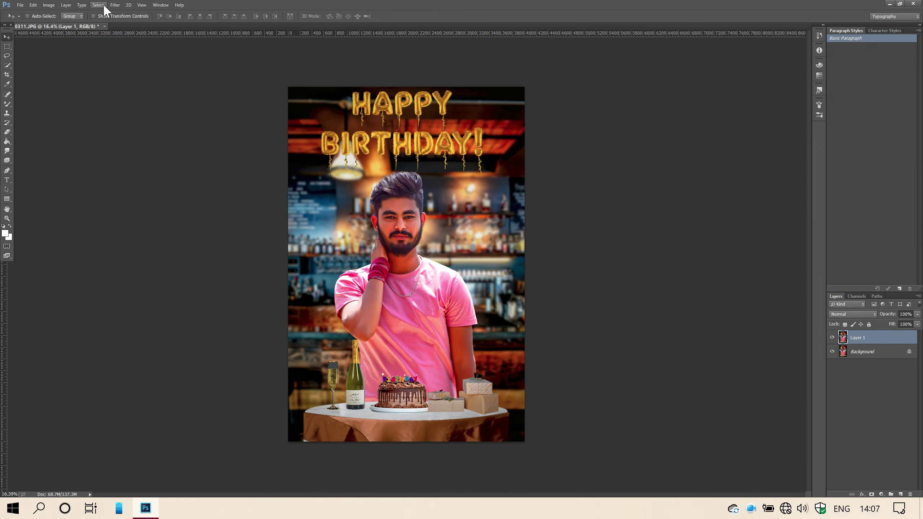
Step: Smooth the skin on Layer 1 with the Portraiture filter using the Default preset, checking the face up close
left_click(115, 6)
mouse_move(229, 355)
left_click(316, 356)
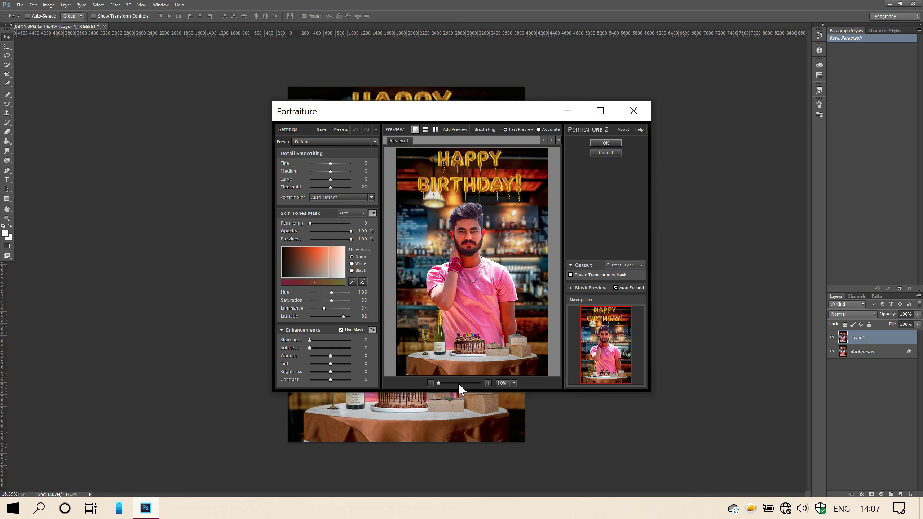
left_click(458, 383)
left_click_drag(508, 153, 516, 296)
left_click(597, 142)
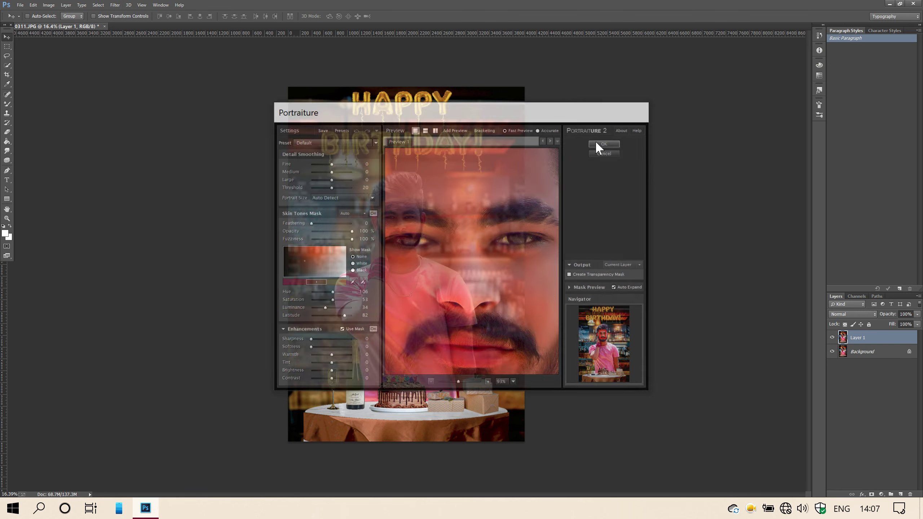
Step: Check the smoothed image and merge Layer 1 into the Background
scroll(379, 296, "up", 5)
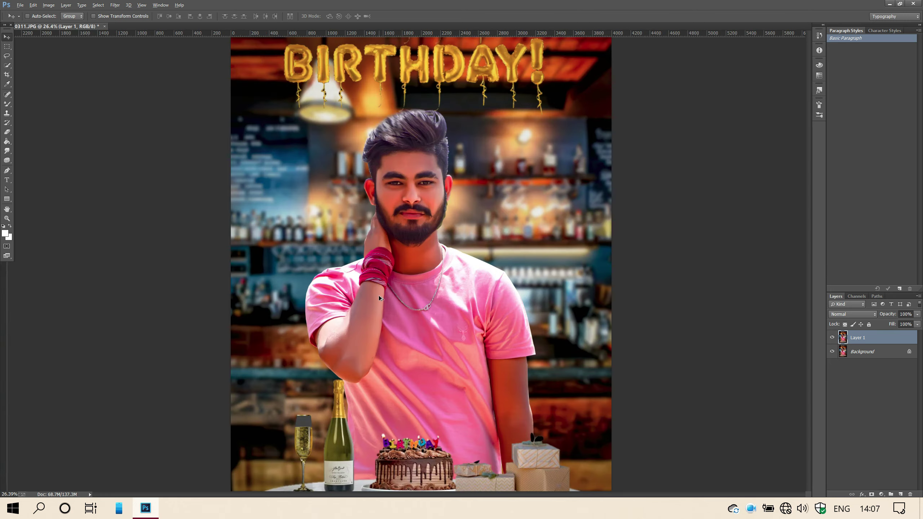
scroll(477, 185, "up", 3)
scroll(476, 183, "down", 3)
key("ctrl+0")
right_click(892, 337)
left_click(598, 421)
Step: Duplicate the Background and scale the copy down slightly to leave a narrow margin around the picture
key("ctrl+j")
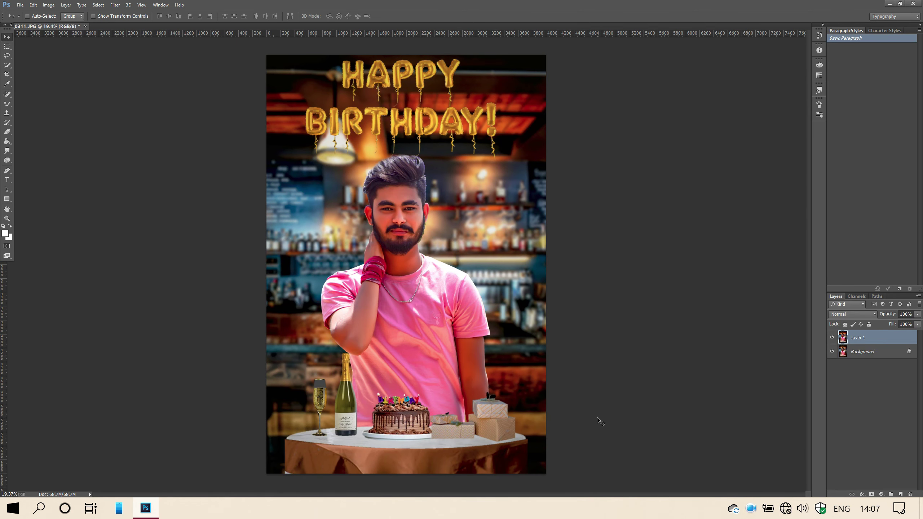
key("ctrl+t")
left_click_drag(267, 55, 268, 57)
key("Return")
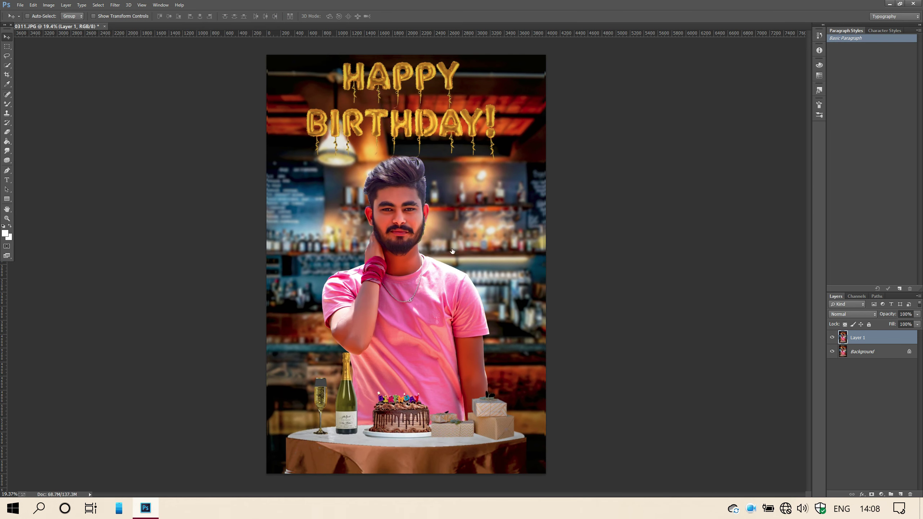
Step: Add a thin white Stroke layer effect around Layer 1
double_click(843, 338)
left_click(650, 67)
left_click(730, 90)
left_click(535, 141)
left_click(857, 26)
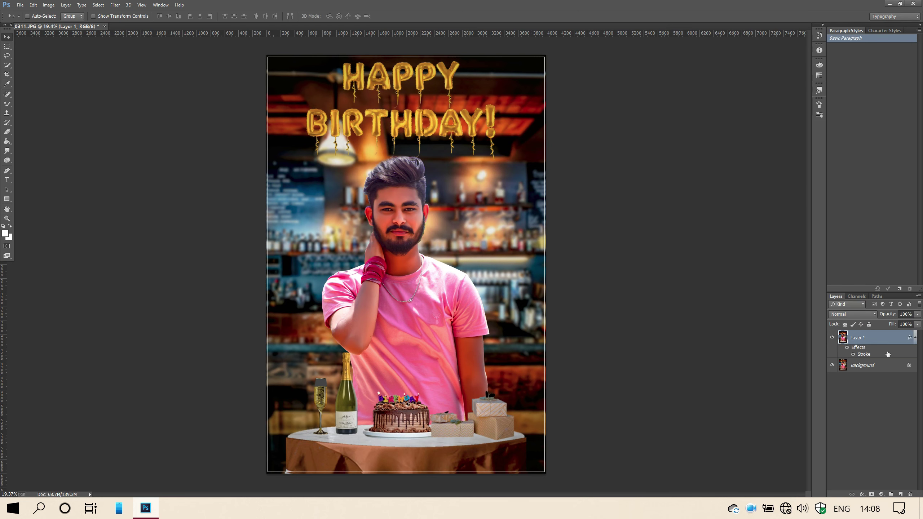
Step: Apply a Box Blur with a reduced radius to the Background layer behind the stroked picture
left_click(887, 364)
left_click(115, 5)
mouse_move(131, 167)
left_click(327, 252)
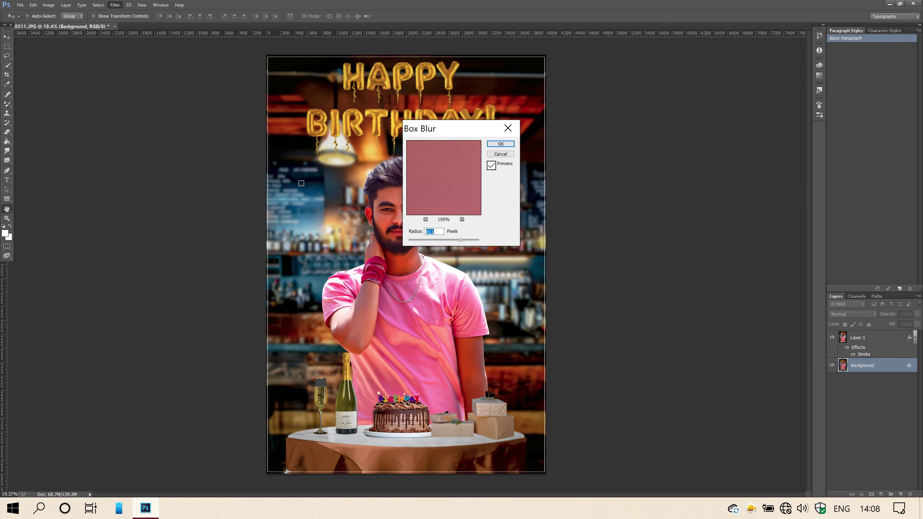
left_click_drag(460, 240, 450, 240)
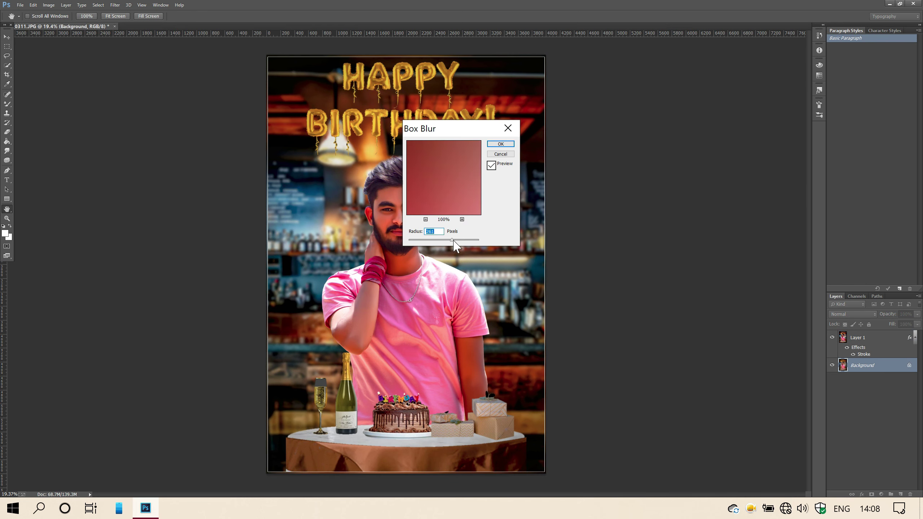
left_click(501, 144)
Step: Merge Layer 1 with its stroke into the Background and inspect the finished image
right_click(886, 336)
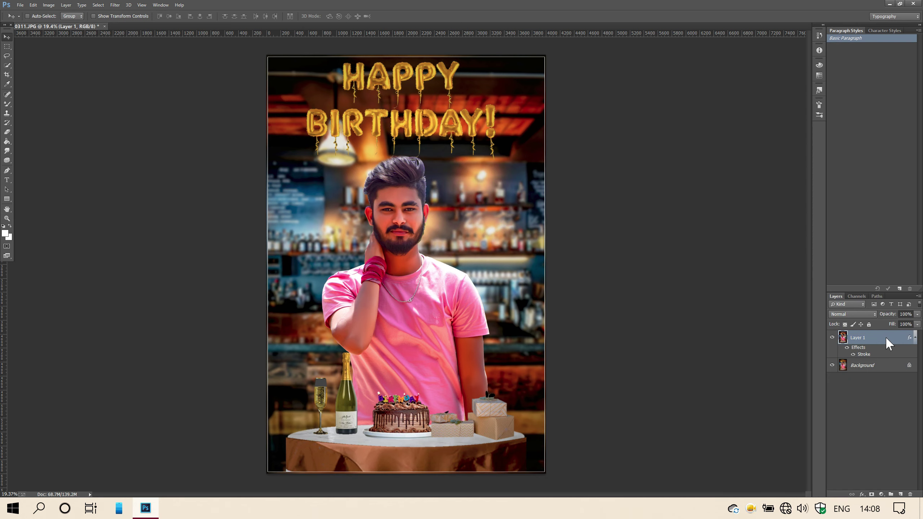
left_click(640, 419)
scroll(401, 222, "up", 5)
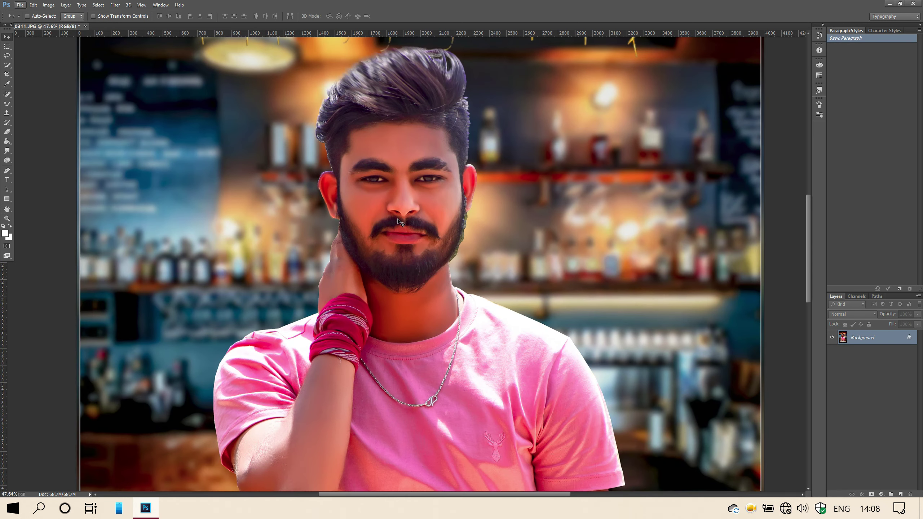
scroll(401, 222, "down", 5)
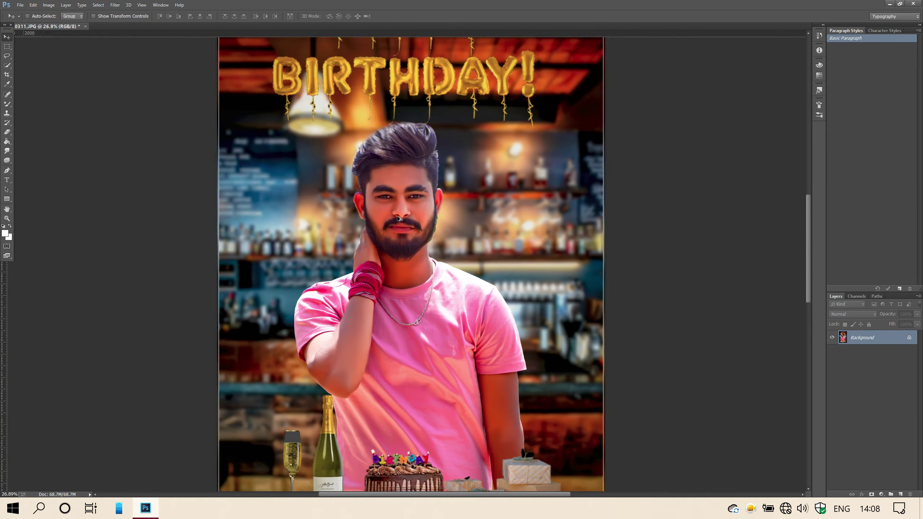